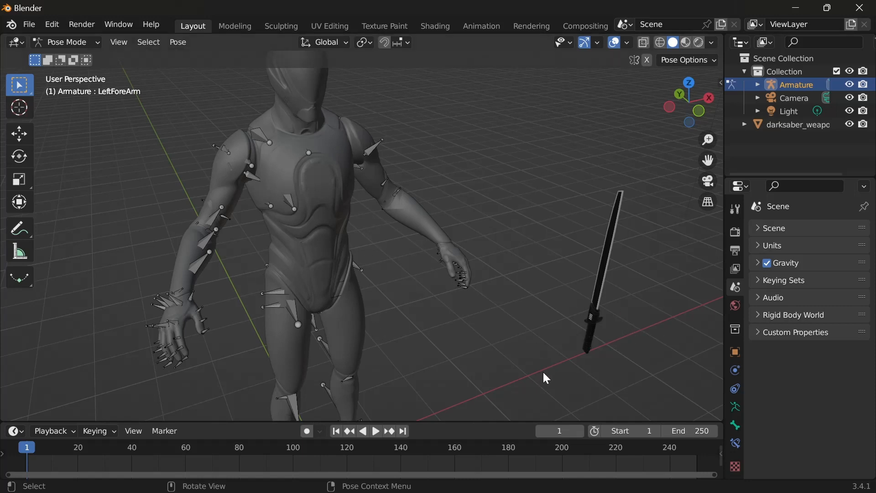
left_click(32, 26)
left_click(32, 26)
left_click(32, 26)
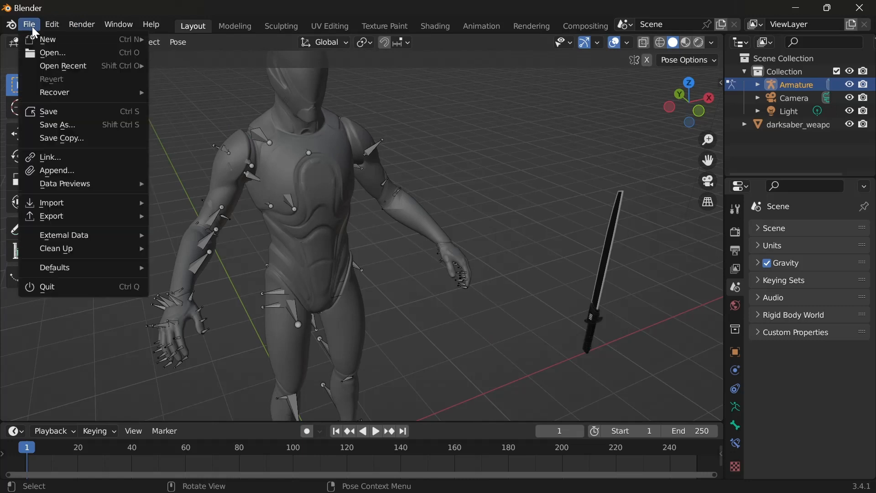
mouse_move(79, 206)
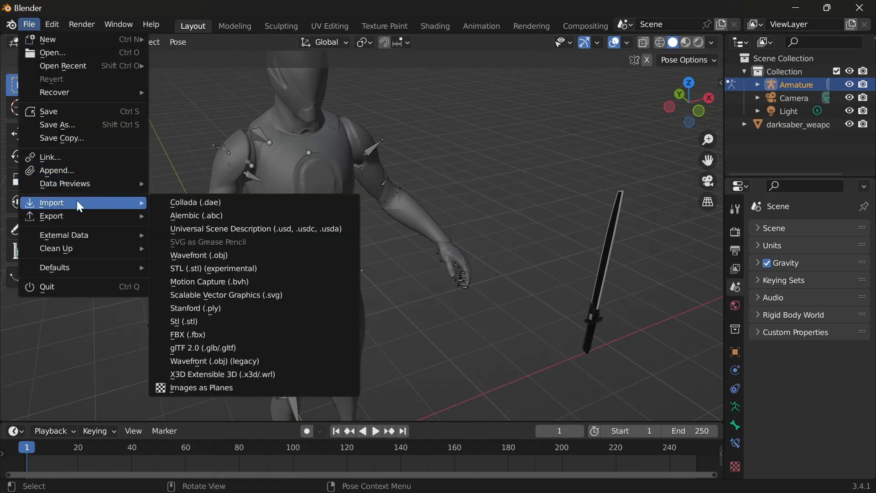
left_click(212, 338)
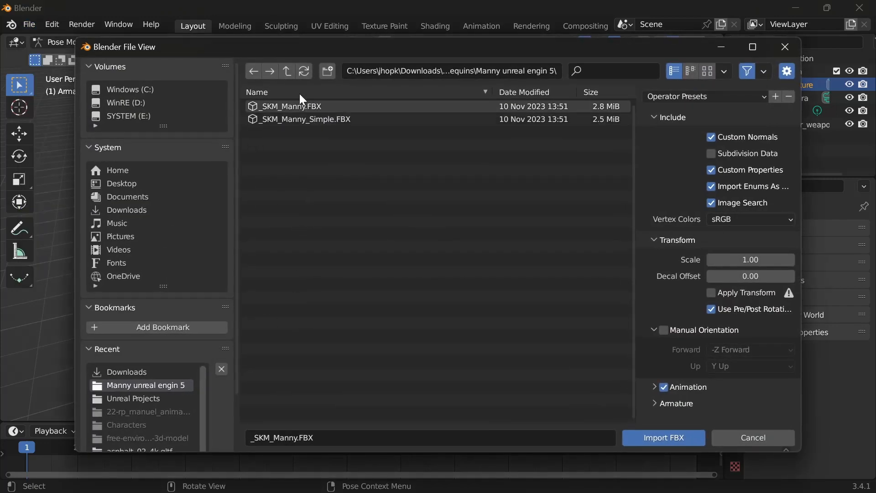
left_click(783, 47)
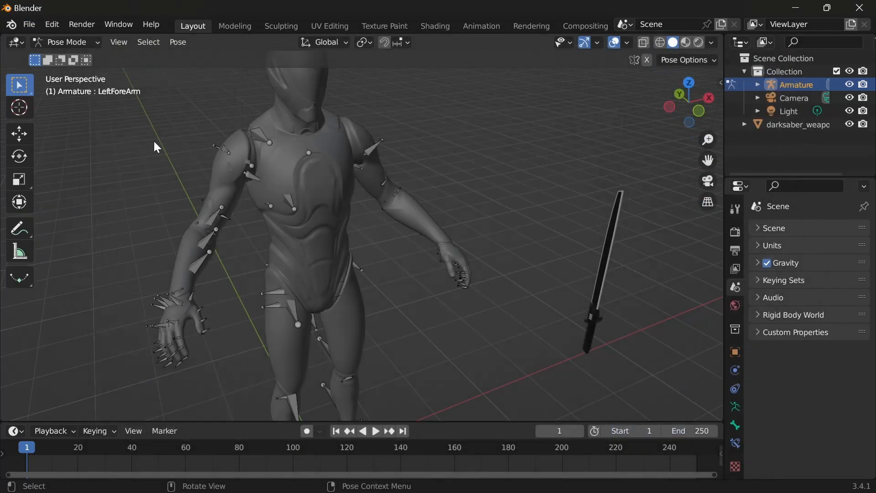
left_click(33, 27)
left_click(31, 27)
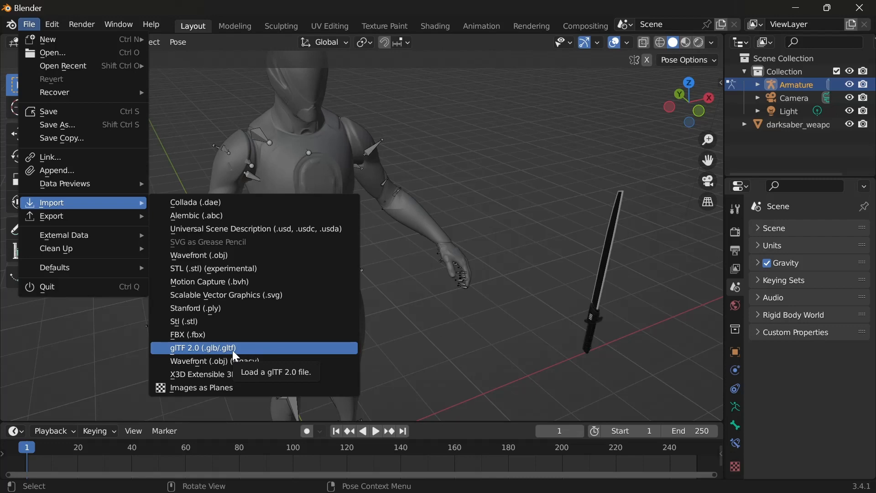
left_click(198, 349)
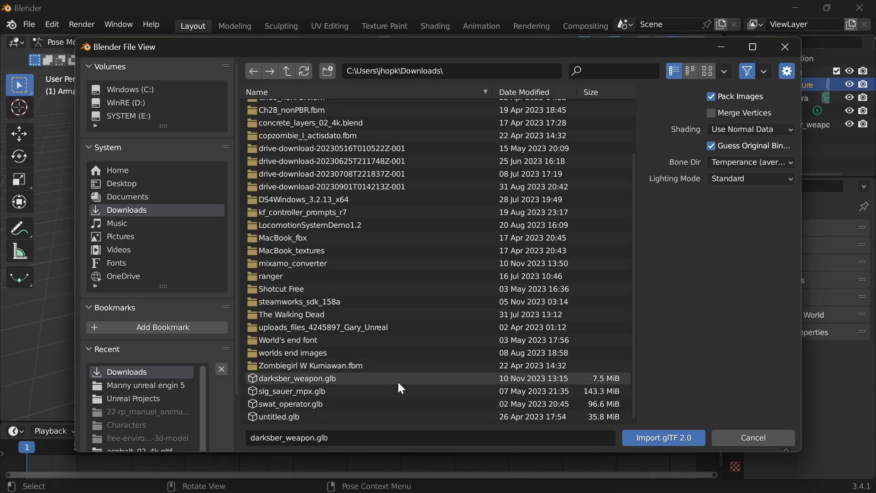
left_click(358, 378)
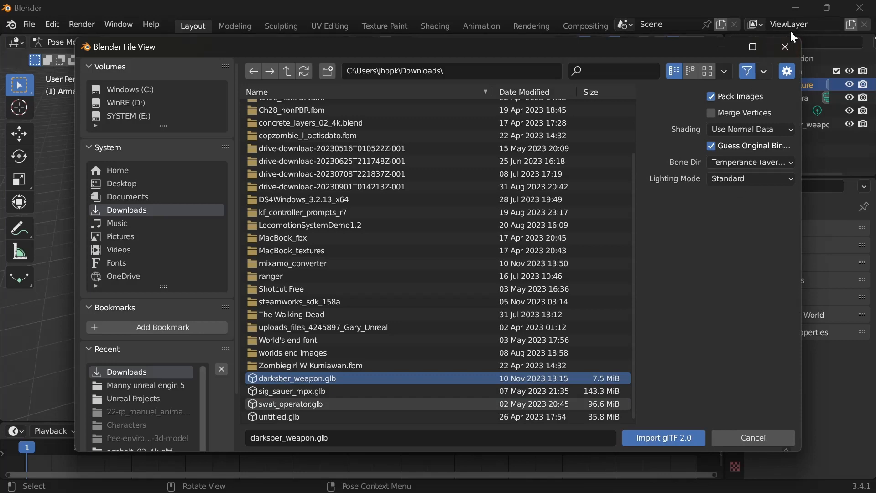
left_click(785, 47)
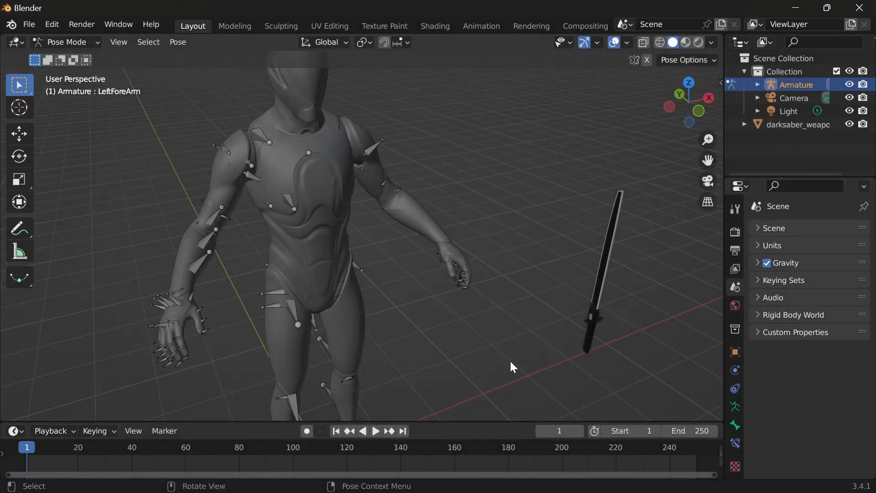
Step: Try Metric as the scene's unit system, compare the grid scale, and restore Imperial
scroll(492, 362, "down", 2)
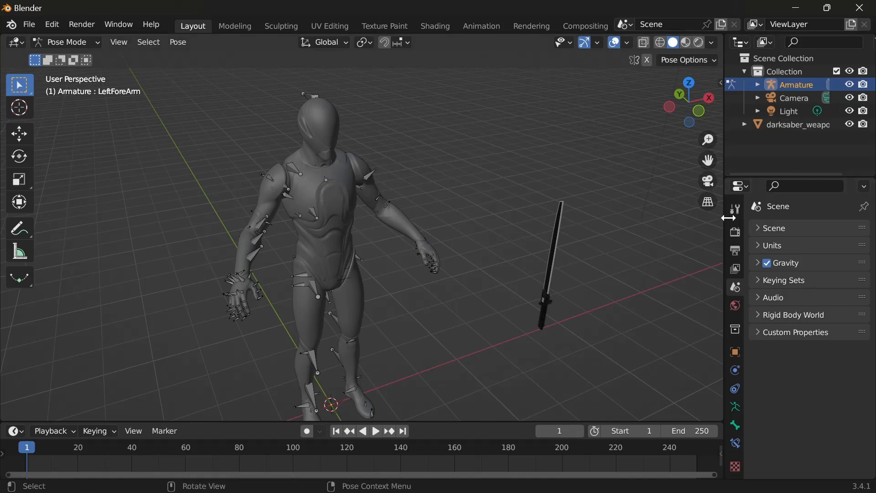
left_click(760, 246)
left_click(820, 264)
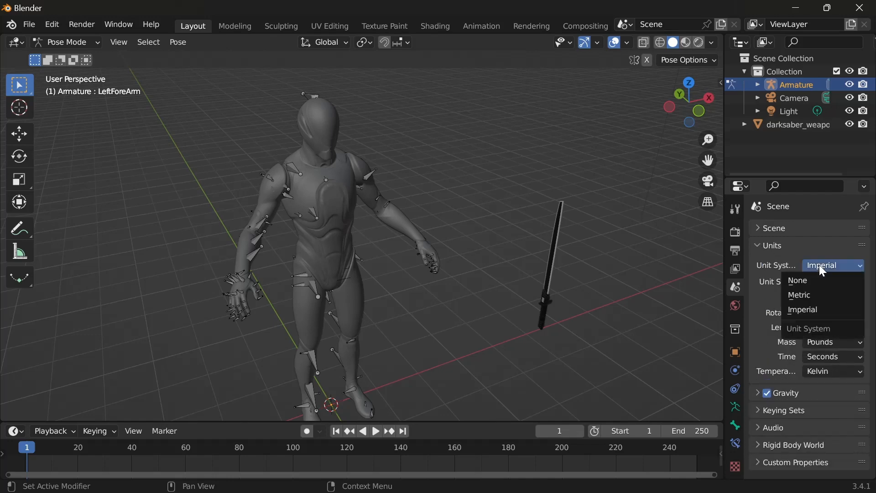
left_click(809, 296)
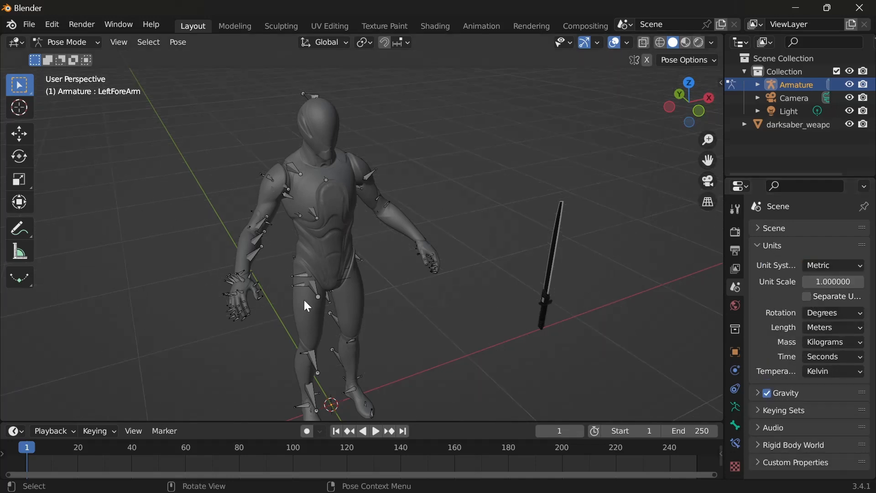
scroll(503, 345, "down", 5)
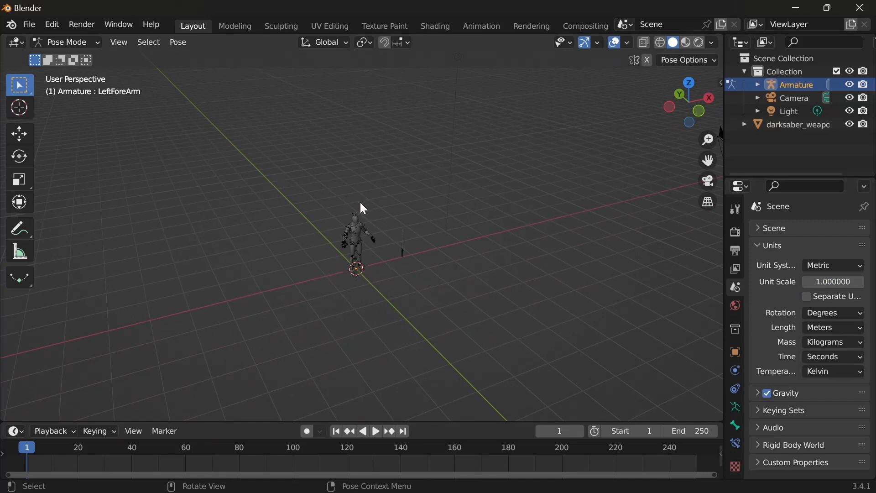
scroll(350, 204, "up", 6)
scroll(310, 201, "down", 1)
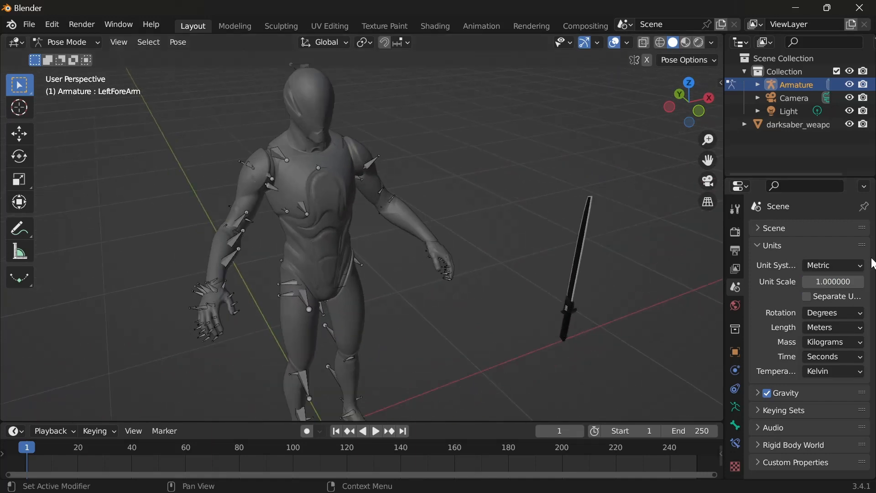
left_click(817, 268)
left_click(822, 313)
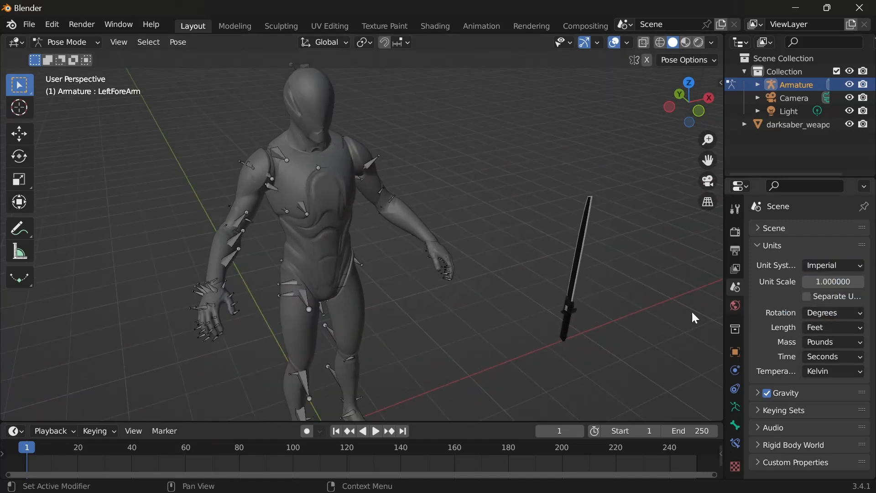
Step: Rotate the mannequin's right forearm bone slightly in Pose Mode and select the left forearm bone
scroll(413, 310, "down", 7)
middle_click_drag(413, 309, 470, 288)
scroll(315, 231, "up", 6)
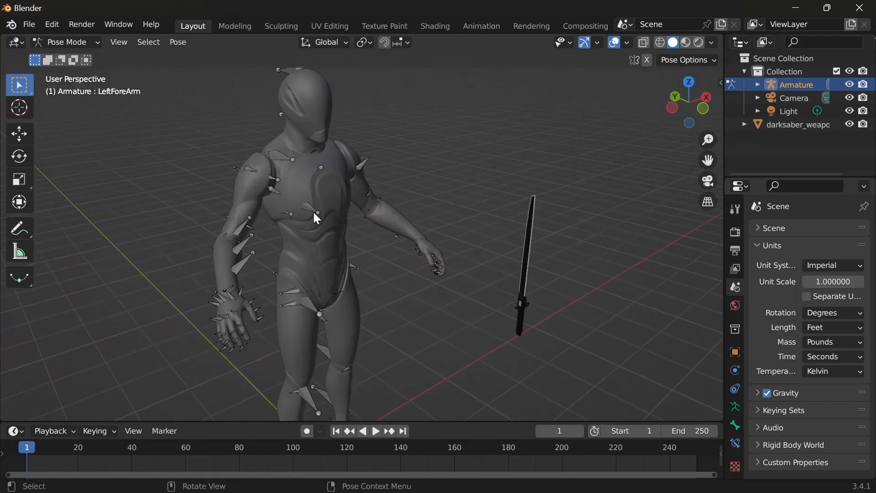
middle_click_drag(423, 265, 484, 289)
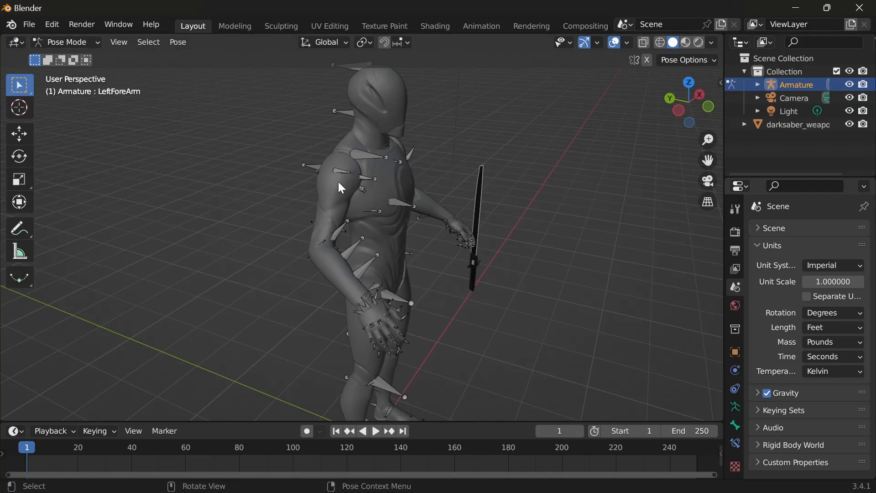
left_click(338, 238)
key("r")
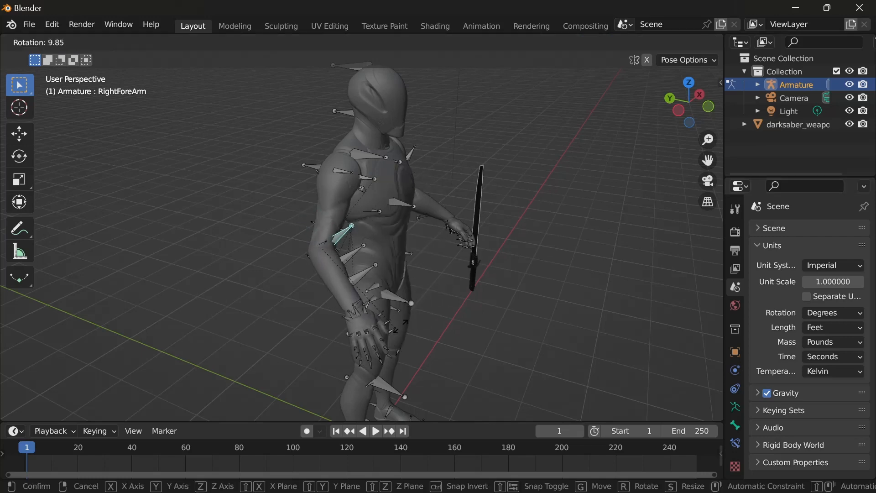
left_click(427, 307)
middle_click_drag(472, 277, 445, 294)
left_click(446, 289)
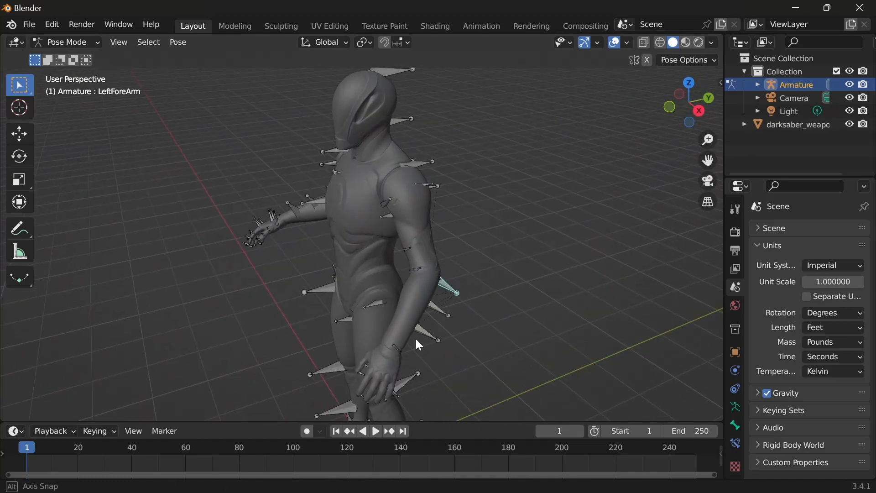
middle_click_drag(415, 343, 607, 347)
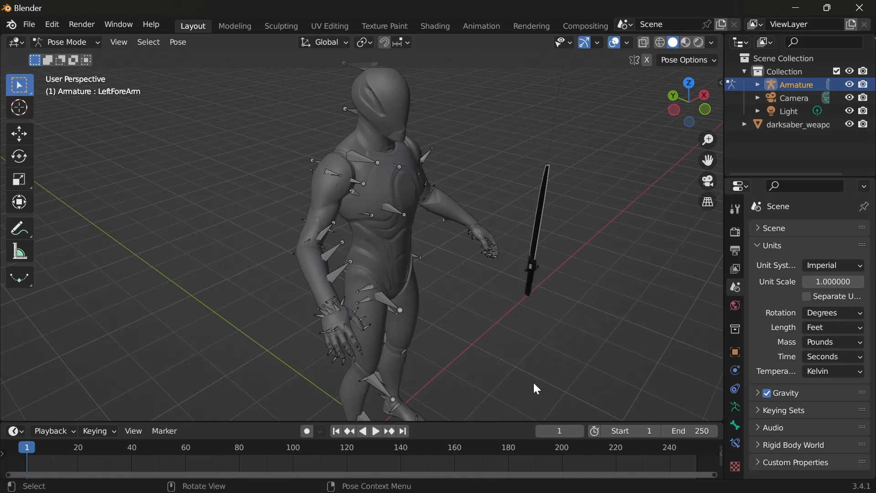
Step: Select the right forearm bone again and rotate it slightly outward from the body
middle_click_drag(535, 383, 427, 341)
left_click(309, 219)
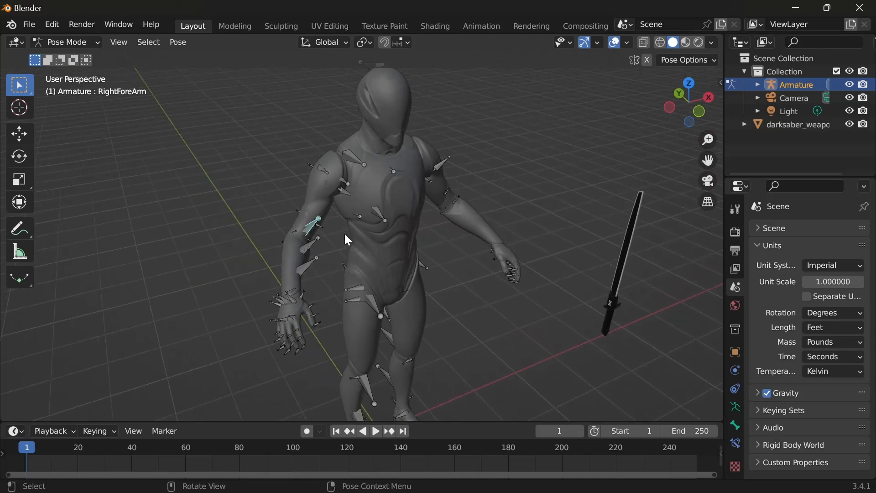
key("r")
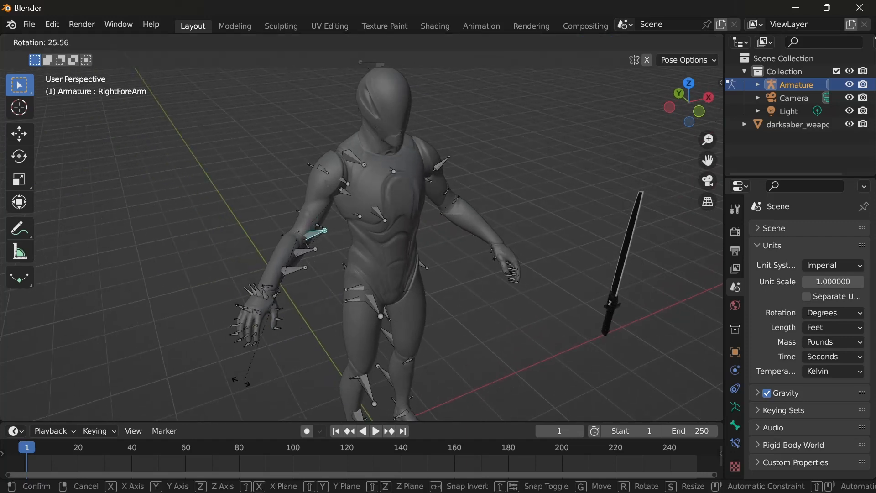
left_click(294, 367)
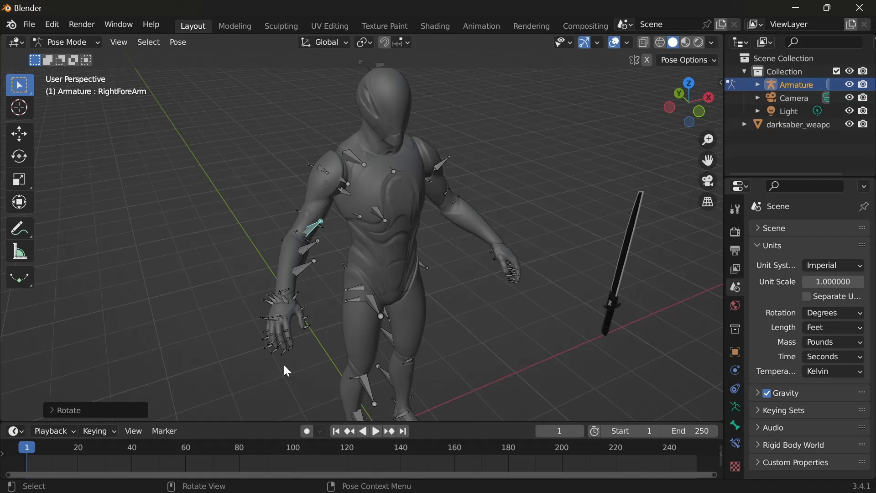
middle_click_drag(284, 366, 394, 377)
Step: Undo the last right forearm rotation and bone selection
key("ctrl+z")
key("ctrl+z")
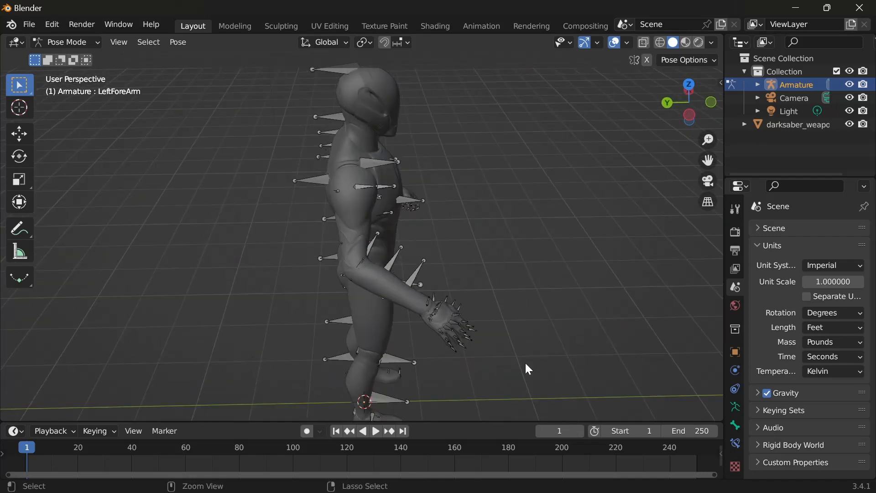
key("ctrl+shift+z")
key("ctrl+z")
middle_click_drag(526, 364, 440, 336)
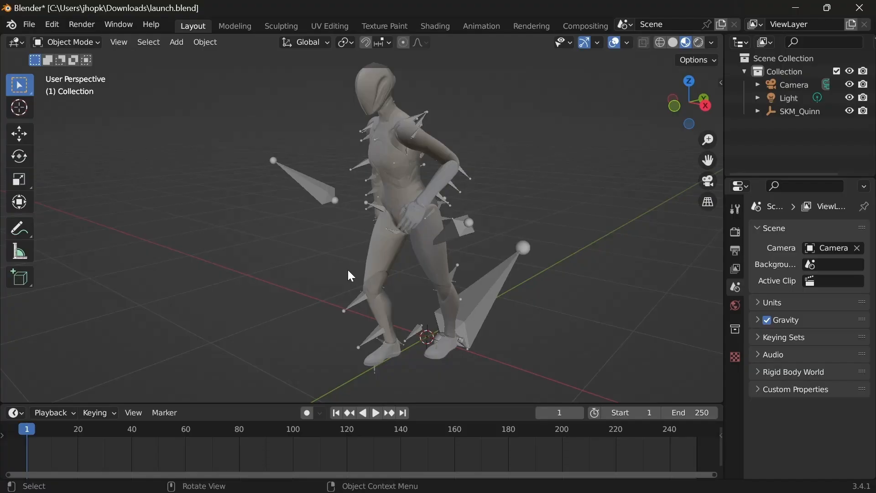
Step: Import darksber_weapon.glb from the Downloads folder as glTF 2.0 into the launch.blend scene with the SKM_Quinn character
middle_click_drag(365, 242, 372, 225)
scroll(311, 225, "up", 4)
scroll(326, 265, "down", 3)
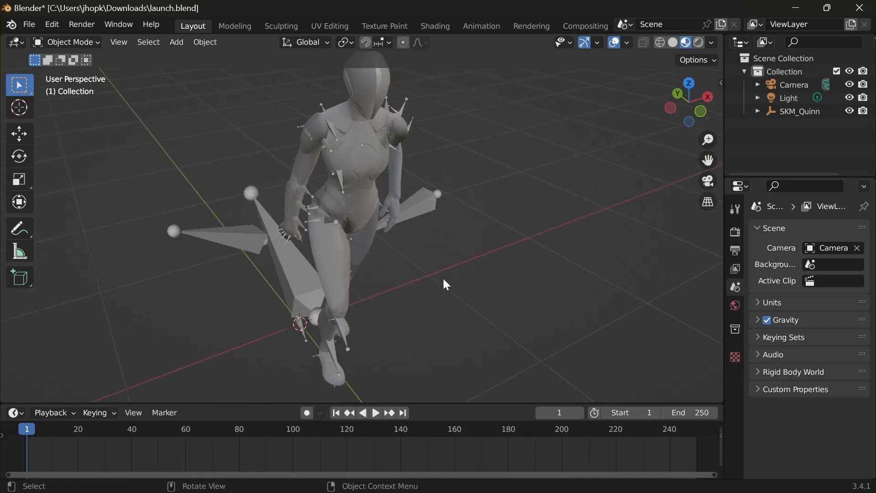
left_click(30, 26)
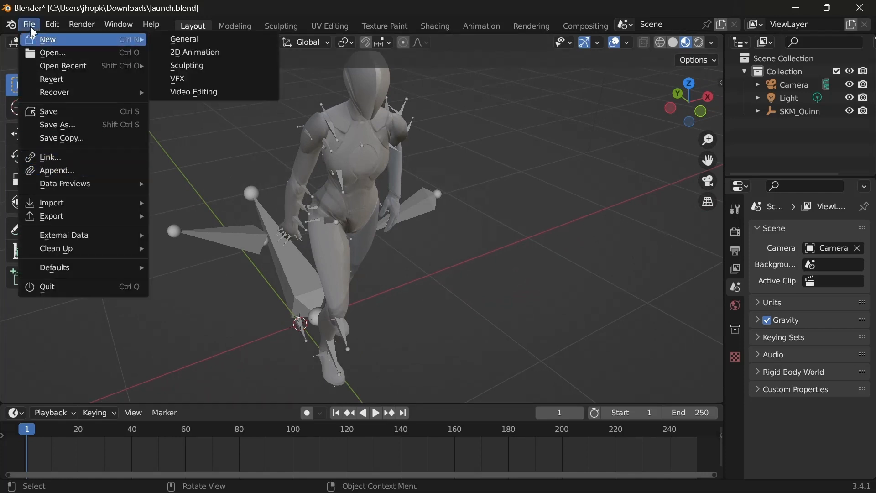
mouse_move(51, 217)
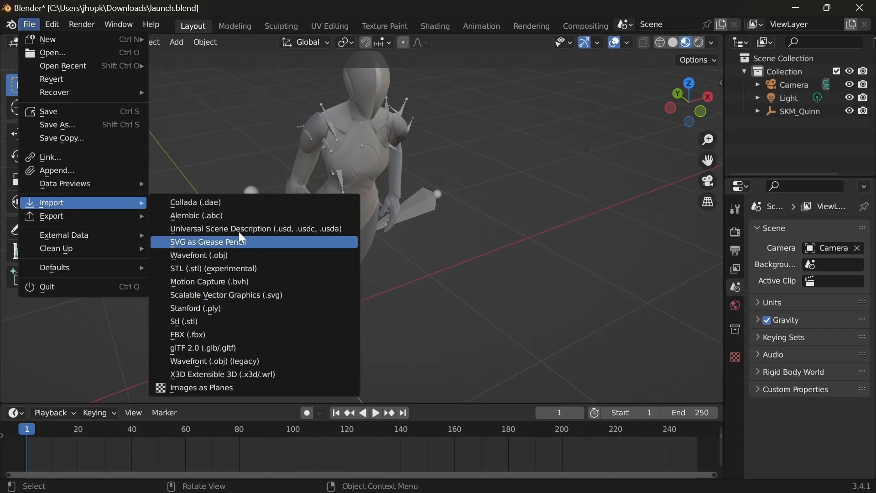
left_click(199, 347)
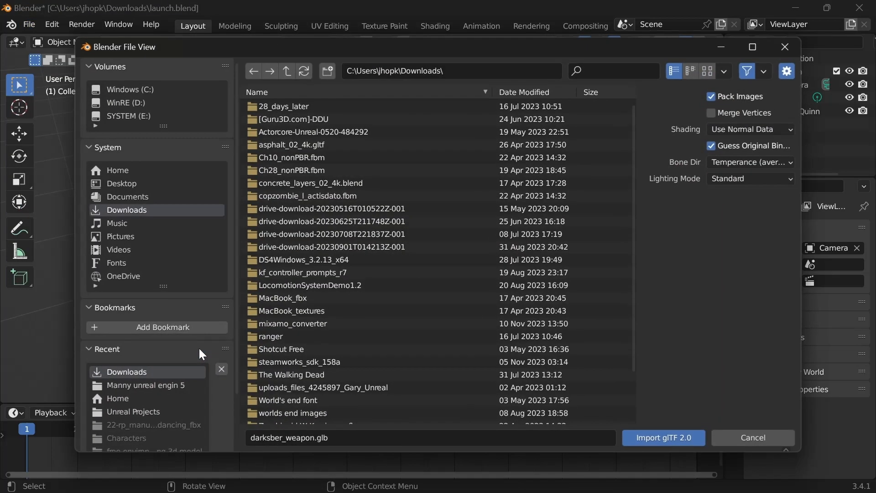
scroll(315, 365, "down", 3)
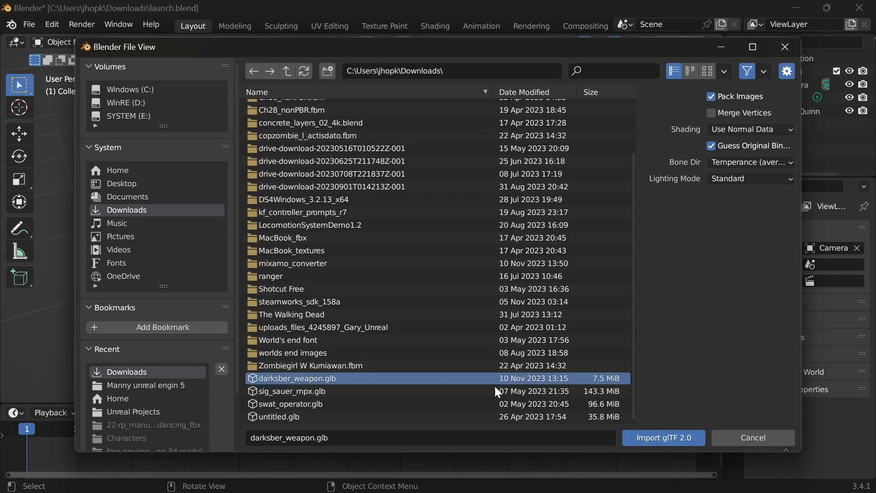
left_click(639, 438)
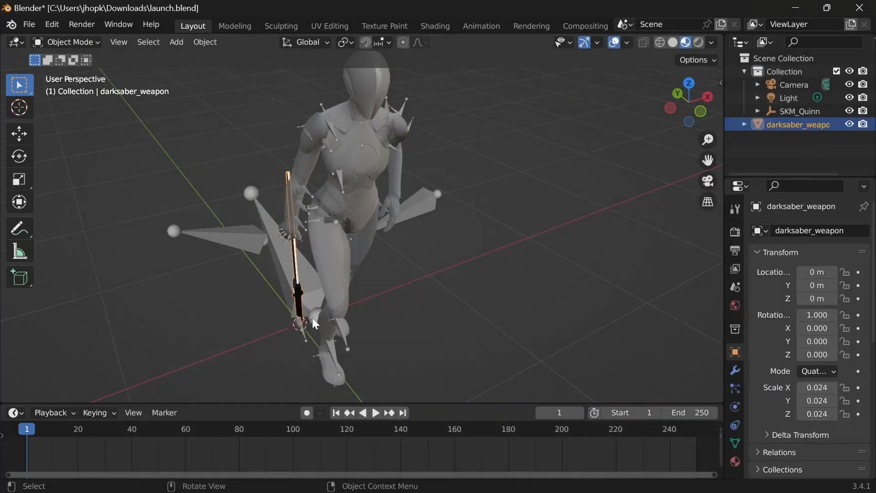
Step: Rotate the darksaber weapon around the global X axis to a quaternion of about W 0.514, X -0.858
middle_click_drag(316, 324, 299, 269)
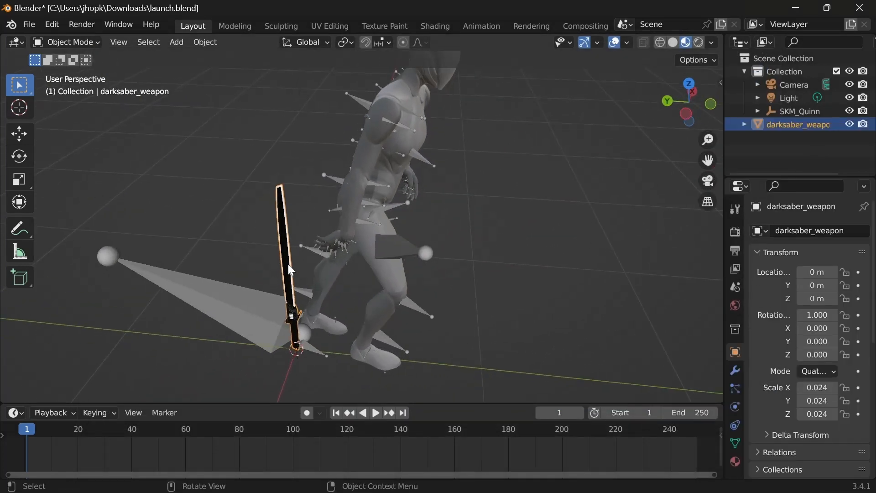
left_click(67, 43)
left_click(77, 43)
left_click(66, 42)
left_click(68, 43)
key("r")
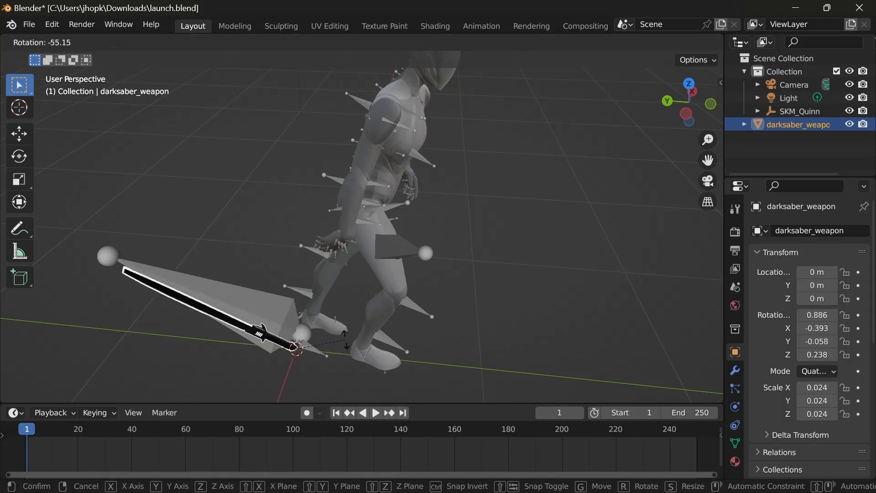
key("x")
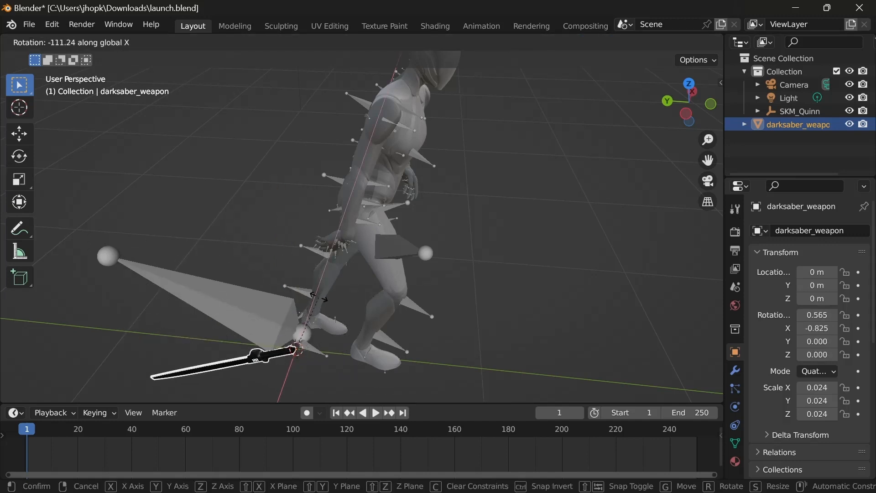
left_click(315, 300)
Step: Move the darksaber weapon about -0.215 m along the global Y axis
key("g")
key("y")
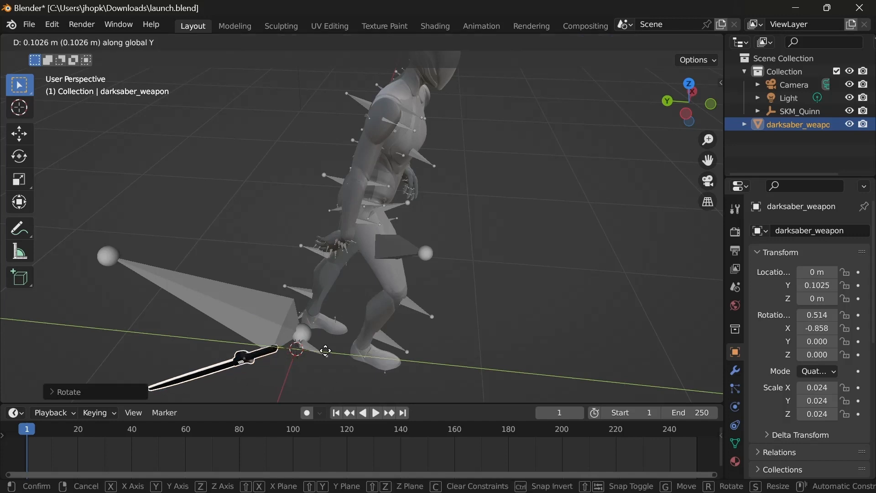
left_click(381, 361)
Step: Rotate the darksaber weapon around the global X axis to a quaternion of about W 0.995, X -0.102, standing it nearly upright
key("r")
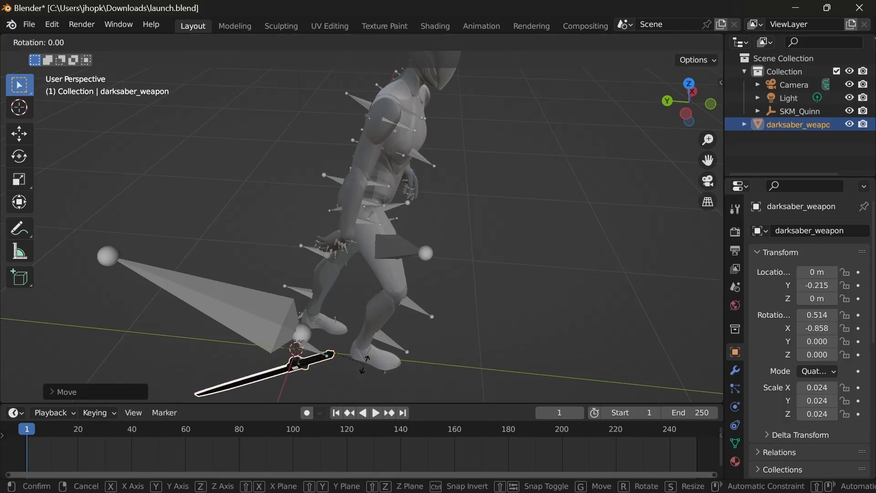
key("z")
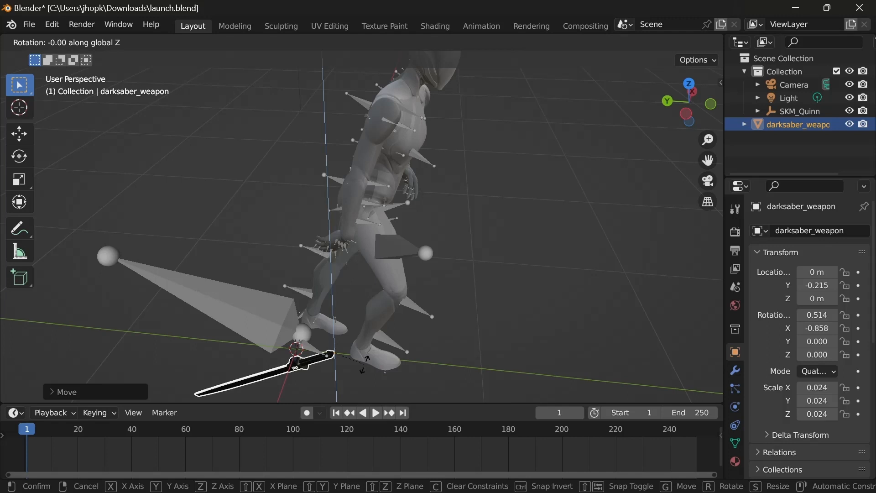
key("x")
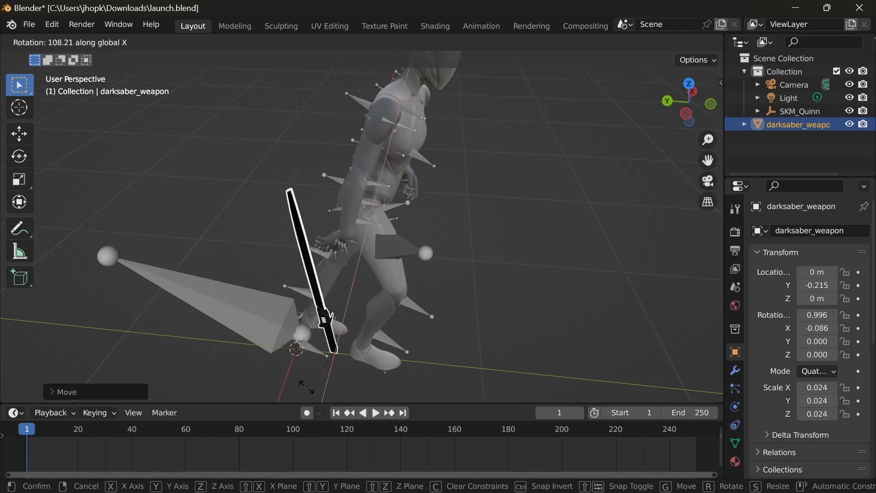
left_click(311, 389)
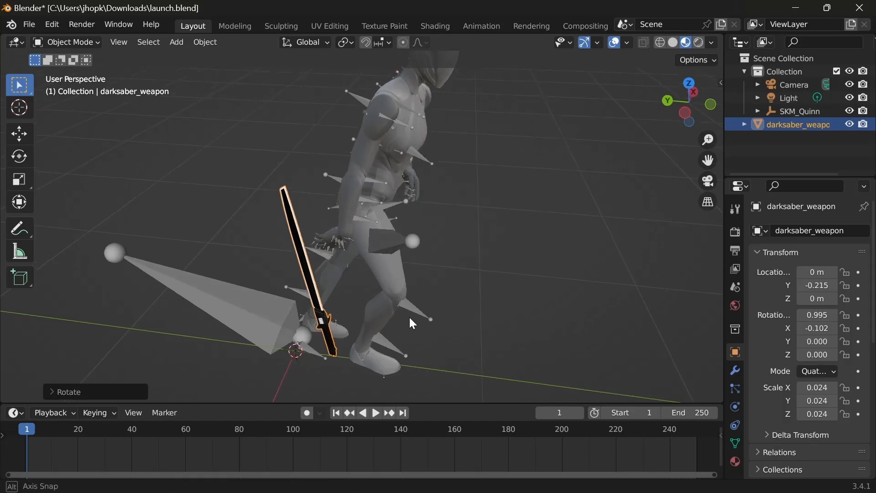
Step: Raise the darksaber weapon along the global Z axis to about Z 0.7336 m, level with the character's right hand
middle_click_drag(413, 323, 326, 306)
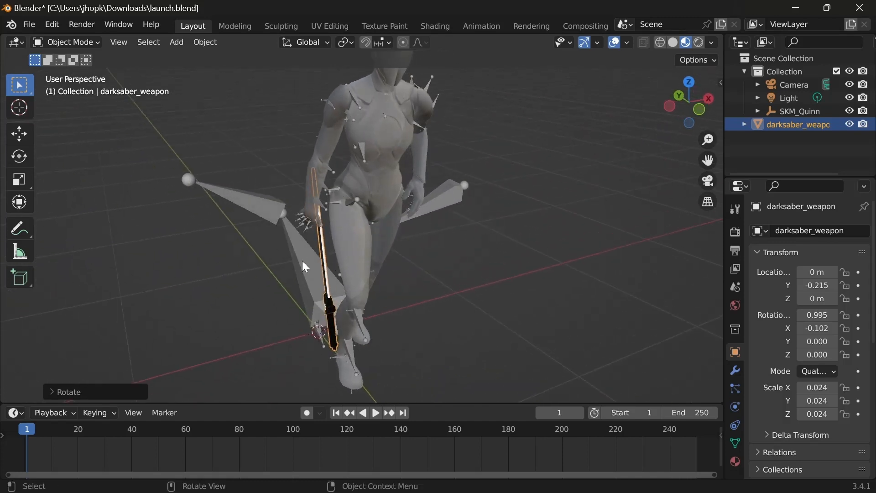
middle_click_drag(302, 262, 381, 241)
key("g")
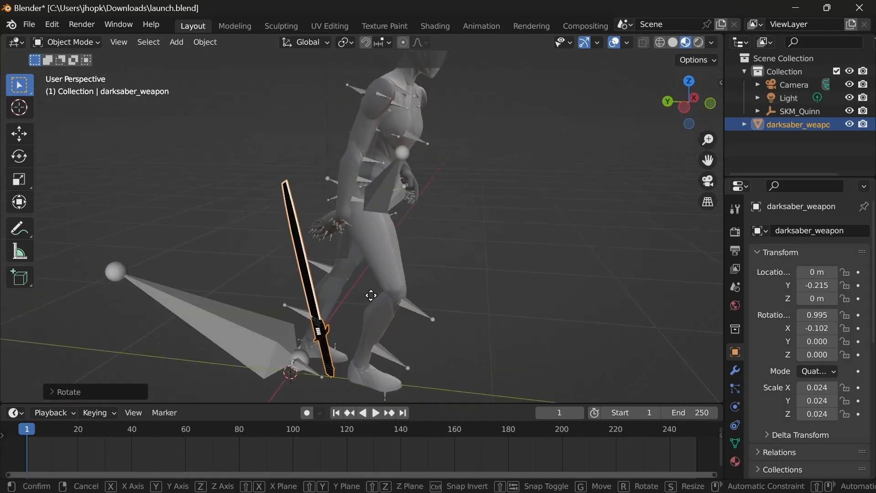
key("y")
key("z")
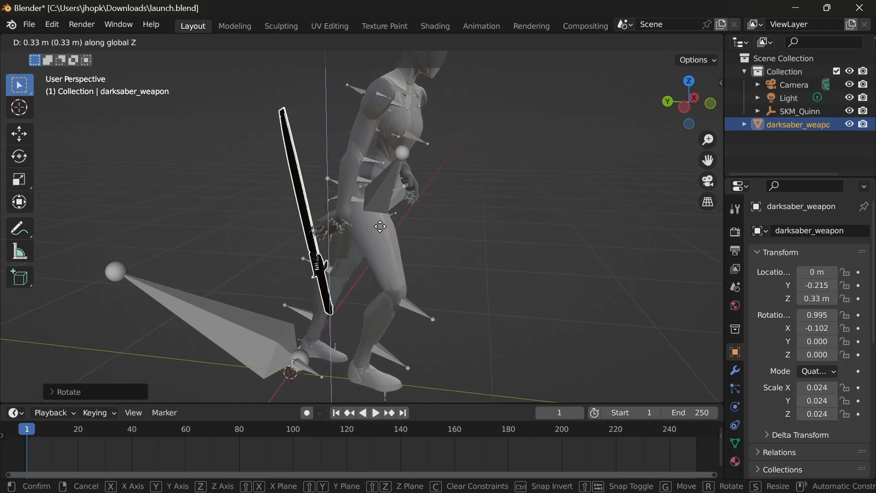
left_click(370, 159)
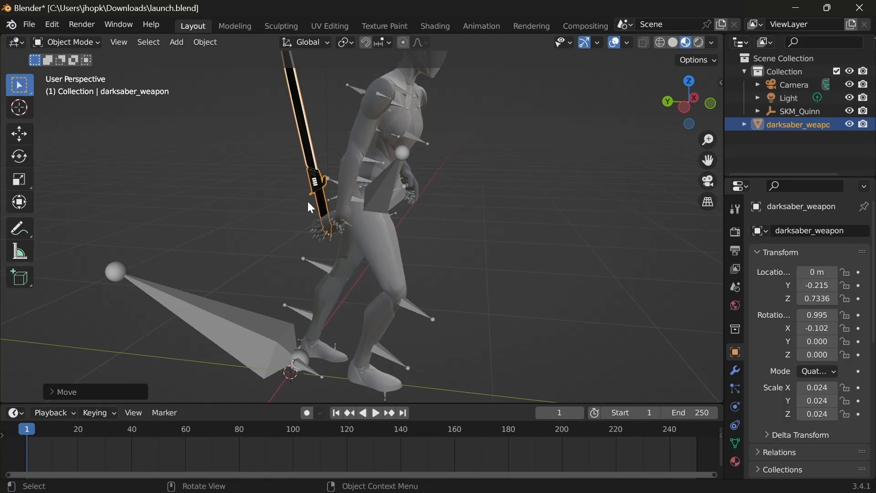
Step: Move the darksaber weapon along the global Y axis to about -0.246 m and lower it to about Z 0.6643 m
middle_click_drag(311, 208, 441, 257)
middle_click_drag(393, 279, 456, 251)
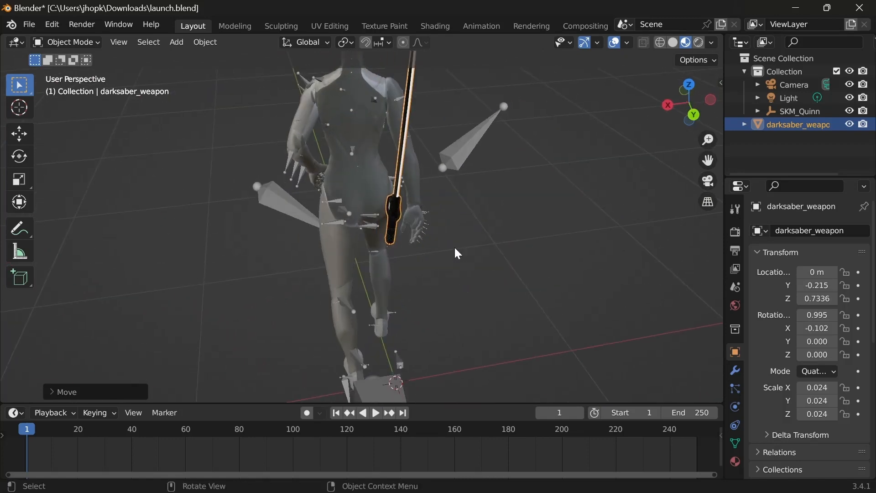
scroll(478, 260, "up", 6)
middle_click_drag(528, 248, 356, 270)
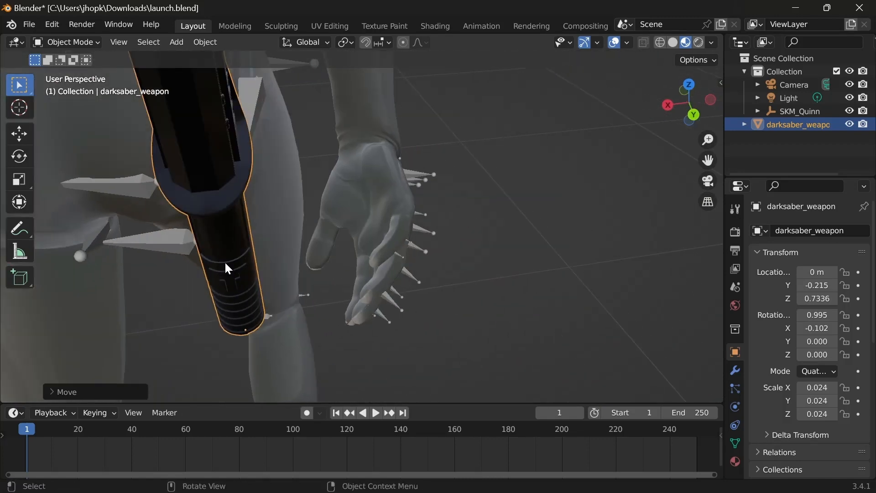
key("g")
key("y")
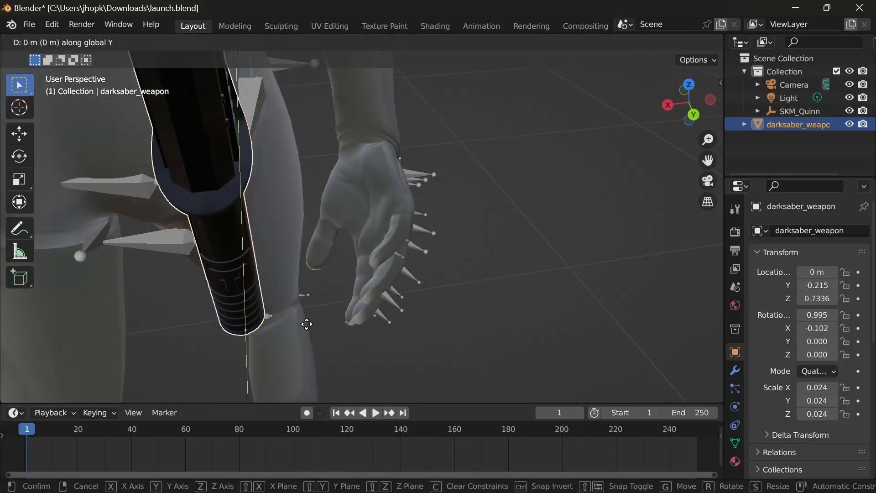
left_click(307, 310)
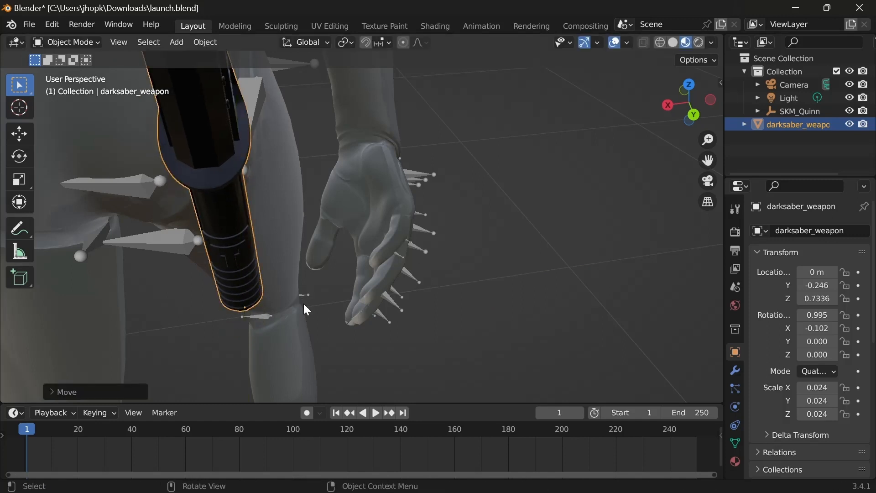
key("g")
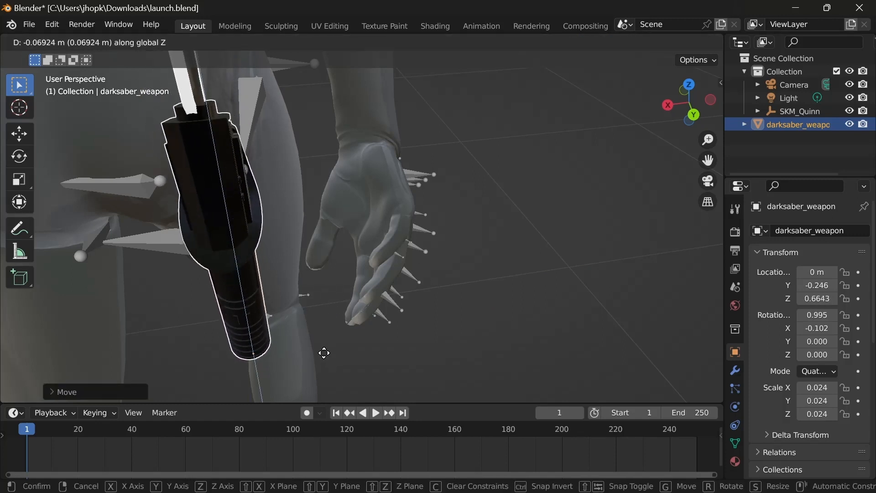
Step: Move the darksaber weapon along the global X axis to the right hand and along global Y to about -0.283 m
key("g")
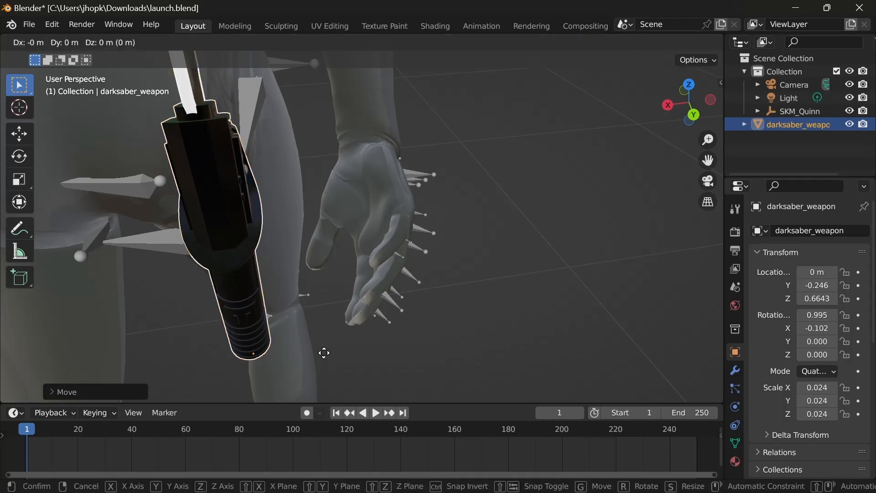
key("x")
left_click(449, 355)
middle_click_drag(449, 355, 359, 331)
key("g")
key("y")
left_click(388, 274)
Step: Put the character's rig in Pose Mode and rotate a right-hand bone around the global X axis
scroll(424, 202, "up", 3)
left_click(206, 204)
middle_click_drag(206, 204, 237, 277)
key("ctrl+Tab")
left_click(273, 202)
key("r")
key("x")
left_click(299, 283)
Step: Rotate the four metacarpal bones of the right hand about -15.75° around the global X axis and also around global Z
middle_click_drag(302, 286, 392, 225)
left_click(477, 157)
left_click(502, 216, "shift")
left_click(502, 240, "shift")
key("r")
key("x")
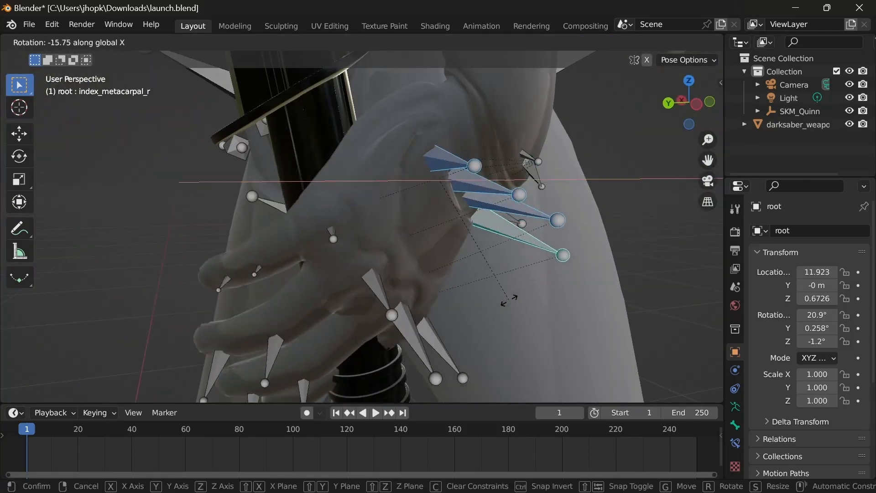
left_click(510, 298)
middle_click_drag(507, 295, 497, 311)
key("r")
key("z")
left_click(223, 224)
Step: Try to rotate more right-hand finger bones around the global Z axis and undo the attempt
left_click(469, 222)
left_click(472, 249, "shift")
middle_click_drag(474, 274, 195, 170)
key("r")
key("z")
left_click(356, 301)
key("ctrl+z")
key("ctrl+z")
key("ctrl+z")
key("ctrl+z")
key("ctrl+z")
key("ctrl+z")
Step: Rotate the thumb_01_r bone around the global Z axis in two passes to bring the thumb toward the saber handle
middle_click_drag(327, 223, 349, 235)
left_click(354, 179)
key("r")
key("z")
left_click(404, 256)
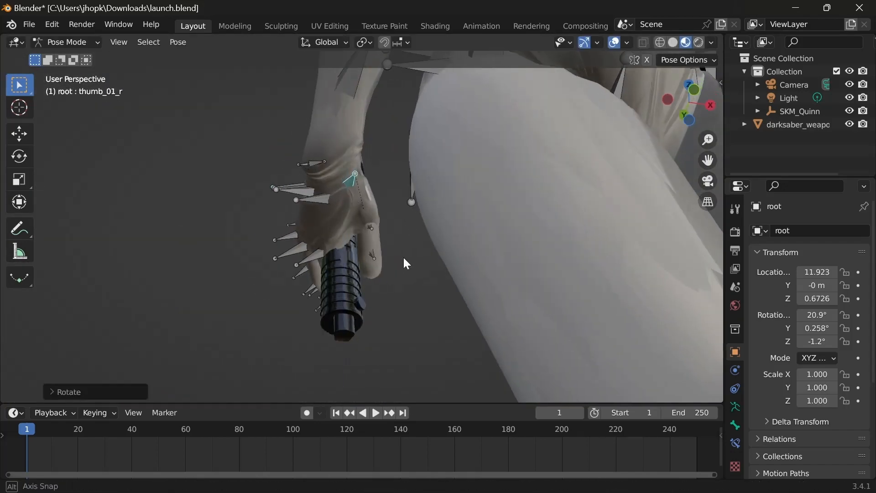
middle_click_drag(404, 256, 575, 301)
key("r")
key("z")
left_click(384, 261)
Step: Using Solid shading and Object Mode, move the darksaber weapon along the global X axis to about -0.253 m, clear of the palm
middle_click_drag(384, 261, 548, 228)
left_click(630, 45)
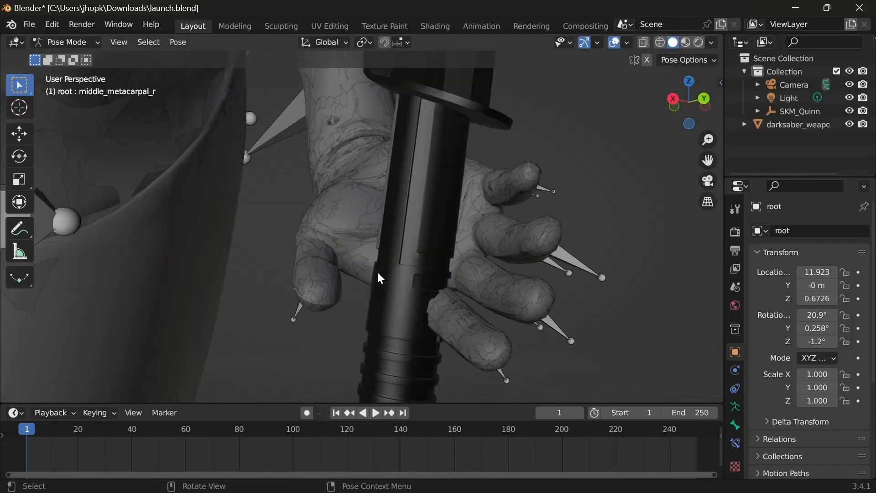
middle_click_drag(377, 278, 169, 226)
left_click(75, 43)
left_click(75, 57)
left_click(406, 256)
key("g")
key("x")
left_click(581, 319)
Step: Return the rig to Pose Mode and rotate thumb_01_r around the global Z and Y axes
middle_click_drag(582, 320, 500, 314)
left_click(500, 313)
key("ctrl+Tab")
left_click(532, 199)
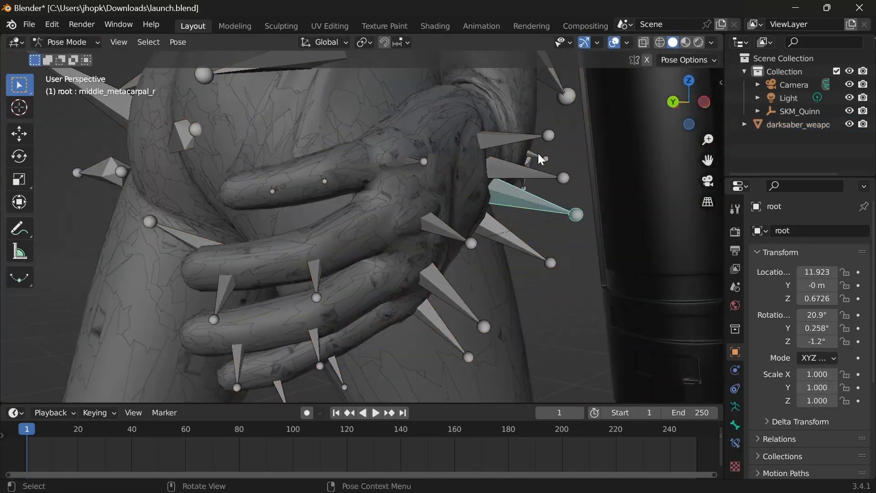
key("r")
key("z")
left_click(530, 265)
key("r")
key("y")
left_click(582, 257)
Step: Rotate the next bone along the right thumb around the global Y axis
scroll(582, 256, "down", 4)
middle_click_drag(456, 278, 317, 269)
left_click(426, 177)
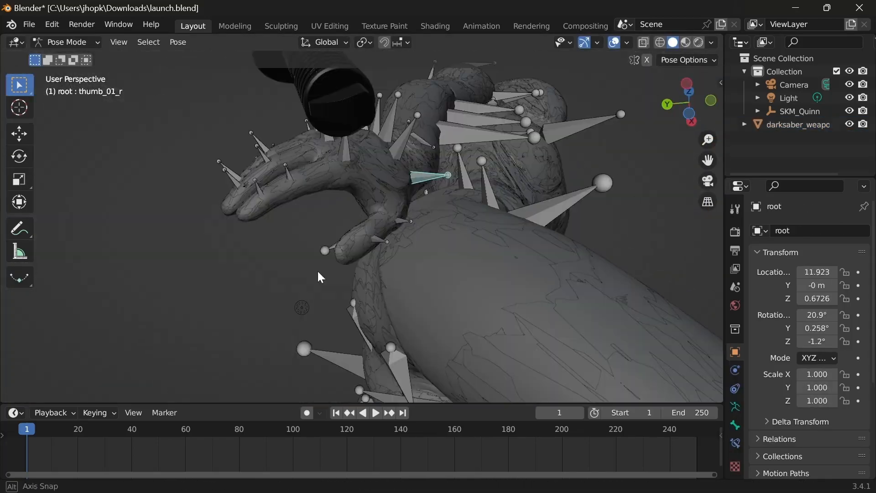
left_click(392, 223)
key("r")
key("y")
left_click(367, 339)
Step: Switch to Object Mode and move the darksaber weapon along the global X axis back into the right palm
middle_click_drag(367, 338, 361, 286)
left_click(73, 43)
left_click(73, 58)
left_click(610, 214)
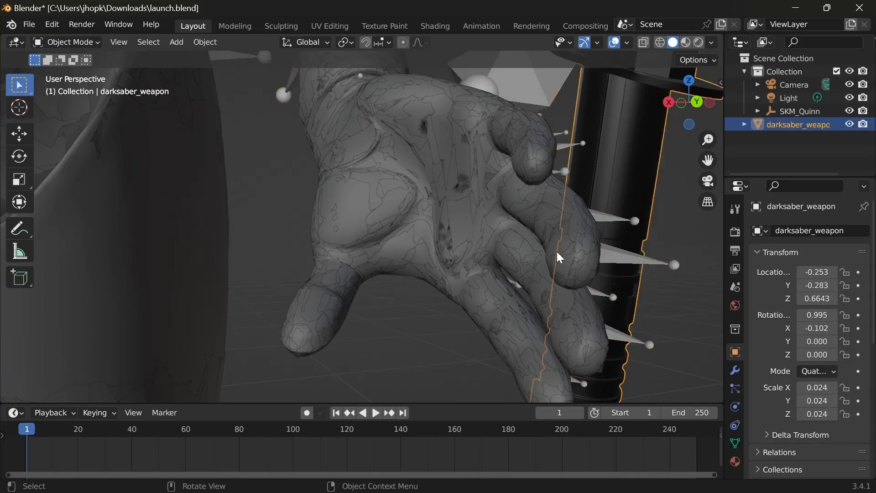
key("g")
key("x")
left_click(456, 255)
Step: Return the rig to Pose Mode and rotate a right thumb bone freely in the view to fit the handle
middle_click_drag(457, 255, 488, 274)
left_click(292, 305)
key("ctrl+Tab")
left_click(293, 306)
middle_click_drag(294, 307, 309, 370)
key("r")
left_click(315, 338)
Step: Select several right-hand finger bones and rotate them around the global Z axis toward the saber handle
middle_click_drag(323, 299, 450, 233)
left_click(447, 221)
left_click(436, 195, "shift")
left_click(439, 176, "shift")
middle_click_drag(439, 176, 438, 205)
key("r")
key("z")
left_click(456, 333)
Step: Rotate the pinky_01_r bone around the global Z axis
left_click(451, 163)
key("r")
key("z")
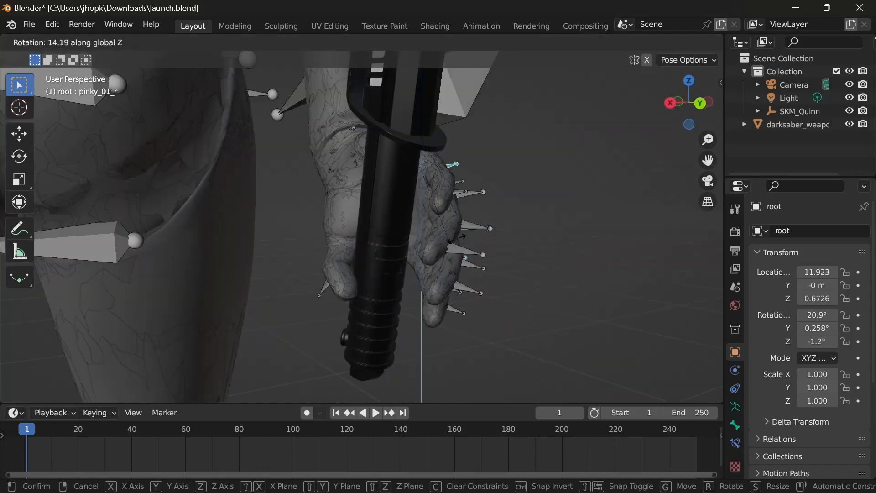
left_click(420, 191)
Step: Rotate the upper finger bone of the right hand around the global Z and X axes to bend it around the handle
middle_click_drag(266, 329, 332, 173, "shift")
left_click(411, 145)
key("r")
key("z")
left_click(567, 251)
key("r")
key("x")
middle_click_drag(567, 250, 438, 255)
key("r")
key("z")
left_click(303, 315)
Step: Rotate another right-hand finger bone around the global Z axis to close the grip
left_click(434, 214)
key("r")
key("z")
left_click(461, 258)
left_click(406, 294)
Step: Curl the pinky around the handle by rotating pinky_02_r and the pinky's end bone around the global Z axis
middle_click_drag(406, 294, 368, 348)
left_click(340, 169)
scroll(335, 234, "up", 4)
key("r")
key("z")
left_click(322, 267)
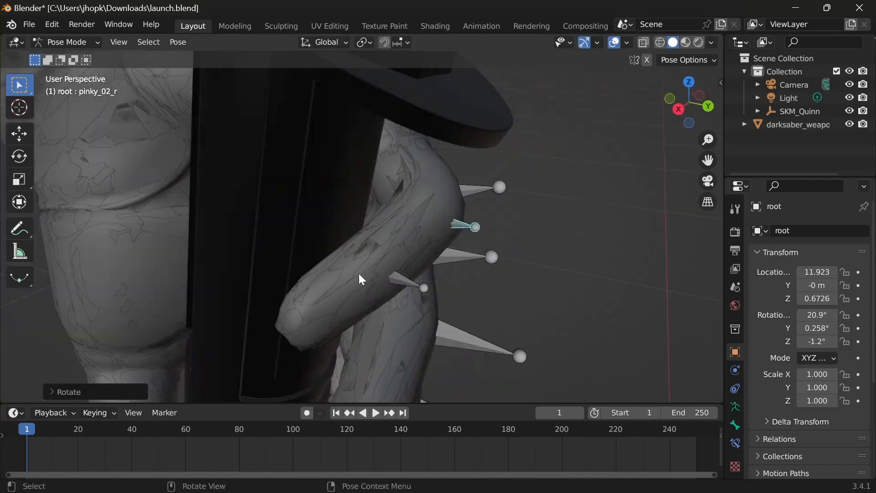
left_click(419, 287)
key("r")
key("z")
left_click(379, 296)
Step: Rotate the ring_03_r bone around the global Z axis to curl the ring finger
middle_click_drag(379, 297, 457, 248)
left_click(479, 265)
key("r")
key("z")
left_click(434, 320)
left_click(410, 359)
middle_click_drag(410, 359, 408, 380)
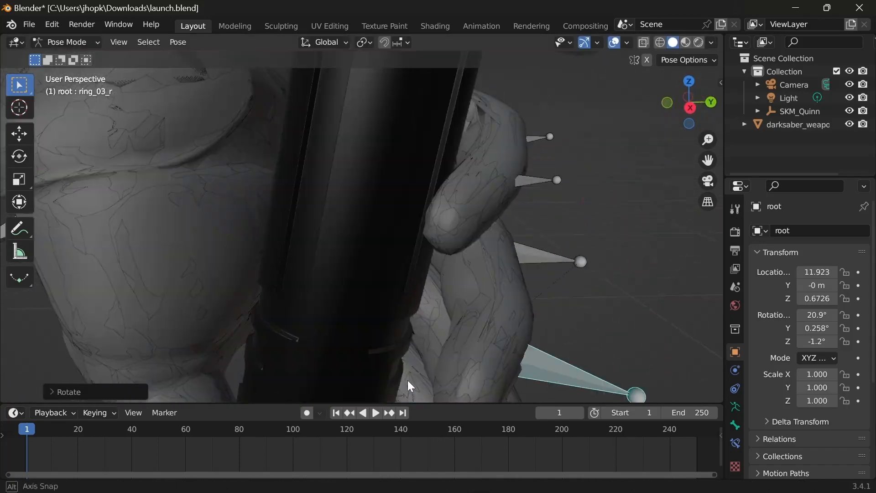
Step: Rotate the ring_02_r bone around the global Z axis so the ring finger wraps the saber handle
left_click(507, 256)
left_click(470, 363)
key("r")
key("z")
left_click(546, 256)
Step: Rotate two more right-hand finger bones around the global Z axis to curl them toward the saber handle
key("r")
key("z")
scroll(411, 237, "down", 4)
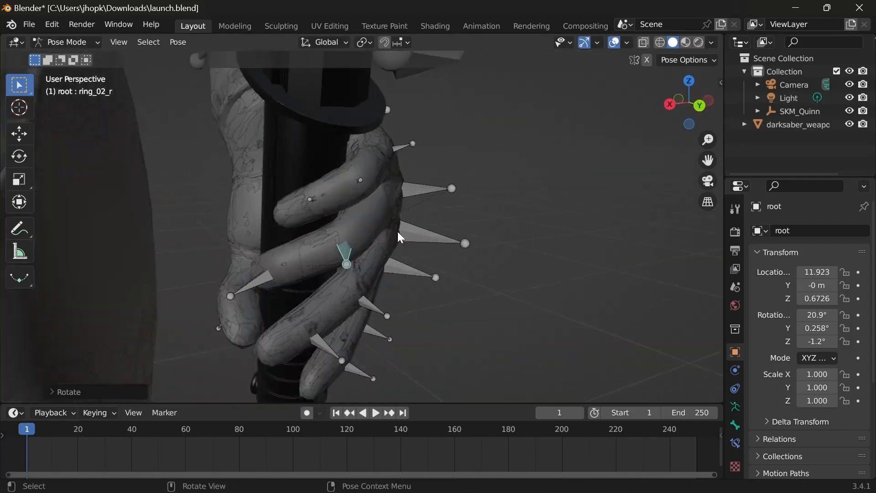
left_click(470, 133)
key("r")
key("z")
mouse_move(398, 231)
middle_mouse_down()
mouse_move(354, 228)
mouse_move(389, 246)
middle_mouse_up()
Step: Rotate the middle_02_r bone around the global Z axis to curl the middle finger around the handle
key("r")
key("z")
left_click(397, 274)
left_click(488, 230)
key("r")
key("z")
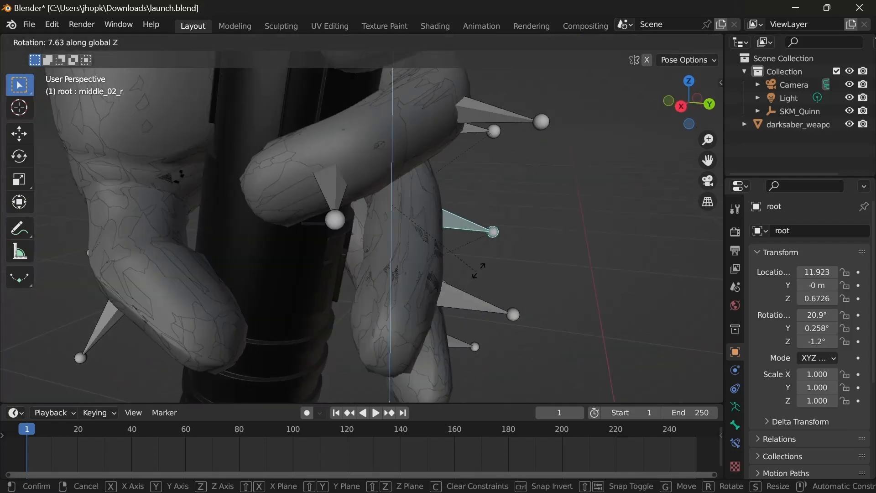
left_click(482, 271)
Step: Rotate the index_02_r bone around the global Z axis to curl the index finger
key("r")
key("z")
left_click(406, 310)
middle_click_drag(407, 311, 427, 272)
left_click(409, 216)
key("r")
key("z")
left_click(362, 289)
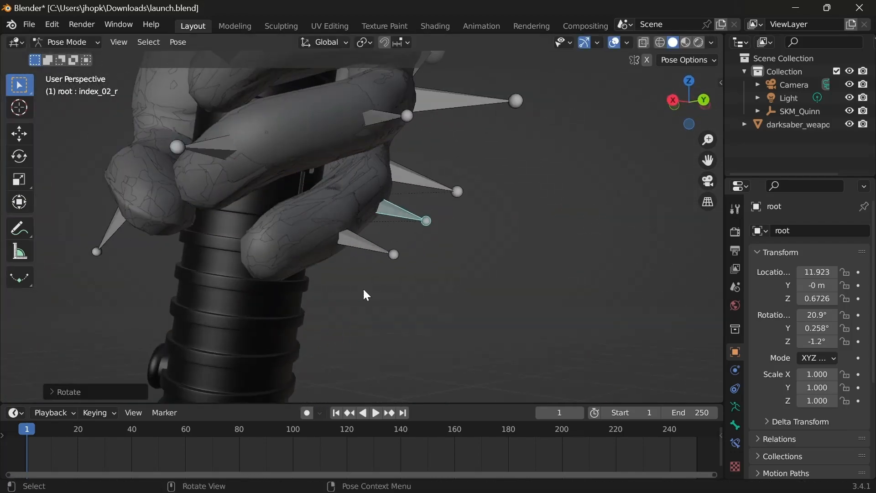
middle_click_drag(363, 288, 404, 295)
Step: Refine the index finger's grip by rotating its bones, including index_02_r, around the global Z axis
key("r")
key("z")
left_click(434, 227)
middle_click_drag(433, 238, 424, 310)
left_click(445, 261)
key("r")
key("z")
left_click(413, 337)
left_click(439, 220)
key("r")
key("z")
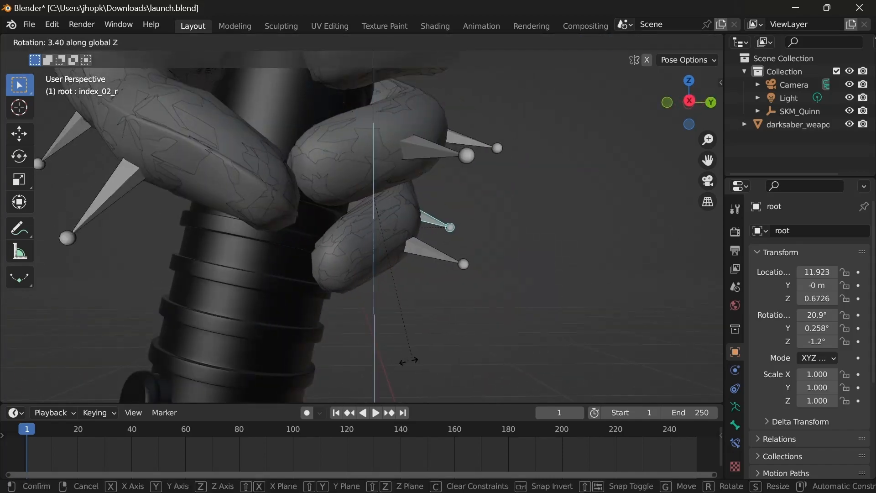
scroll(420, 205, "down", 8)
middle_click_drag(422, 176, 315, 290)
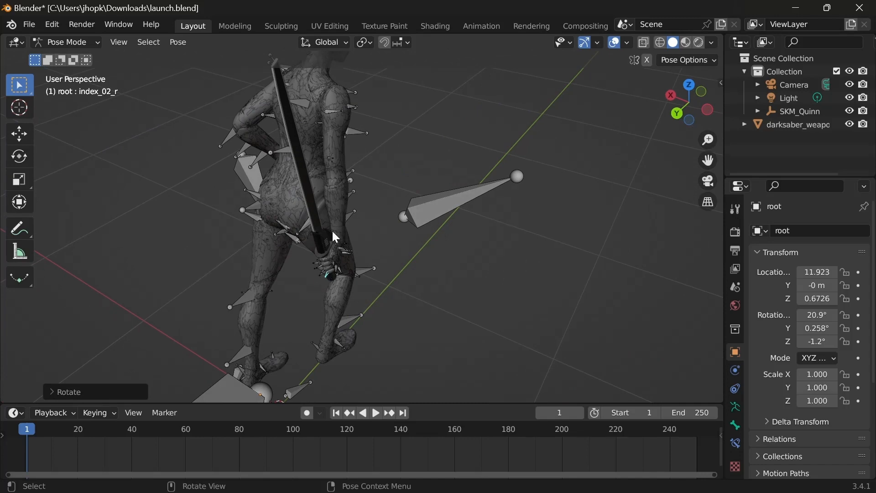
Step: Switch to the Animation workspace
left_click(489, 26)
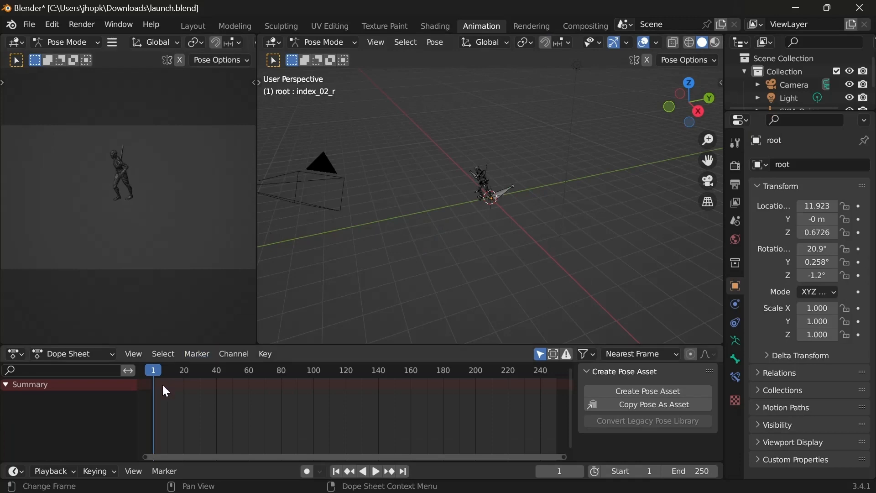
scroll(474, 127, "up", 6)
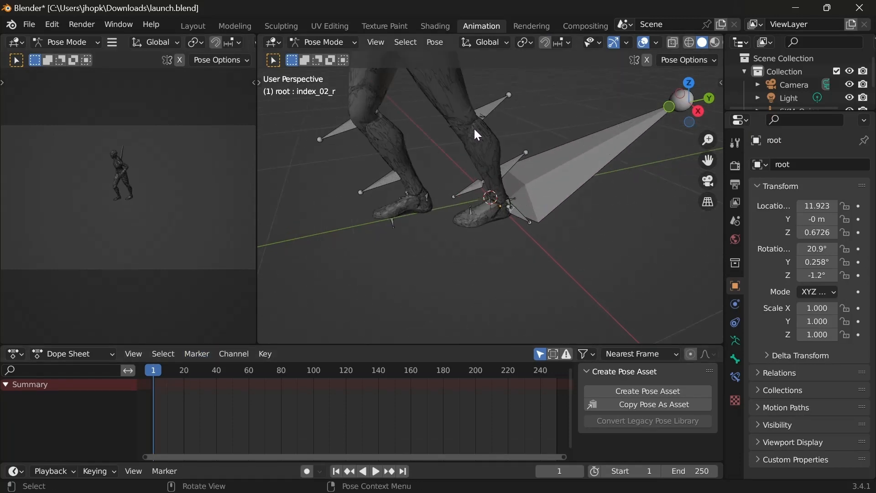
middle_click_drag(449, 128, 397, 234, "shift")
scroll(390, 226, "down", 1)
scroll(397, 234, "down", 2)
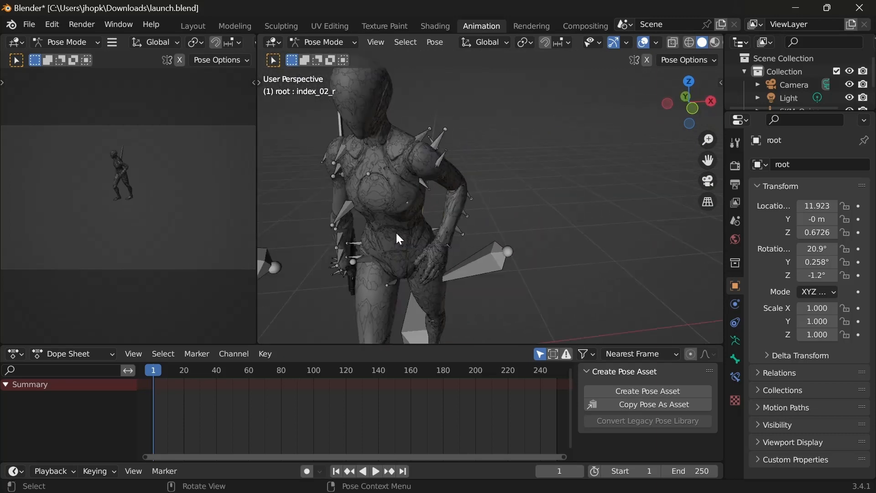
Step: Select all bones of the armature and insert a Location & Rotation keyframe at frame 1
key("a")
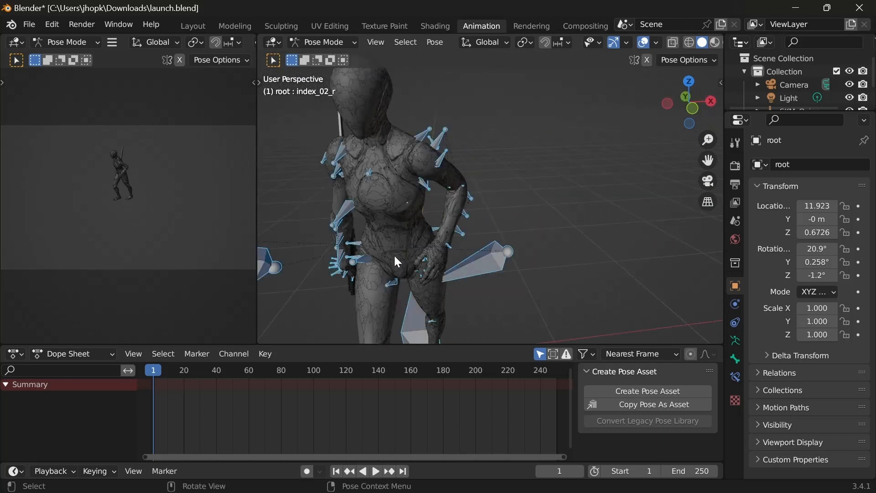
key("i")
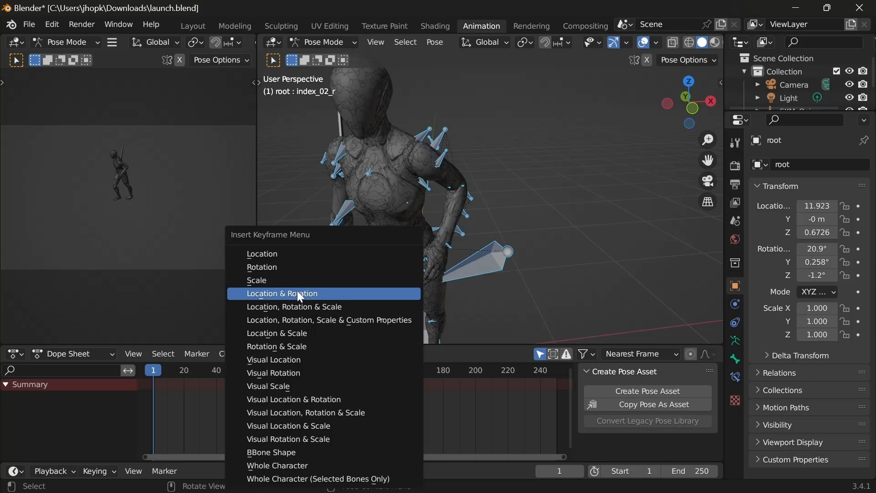
left_click(281, 296)
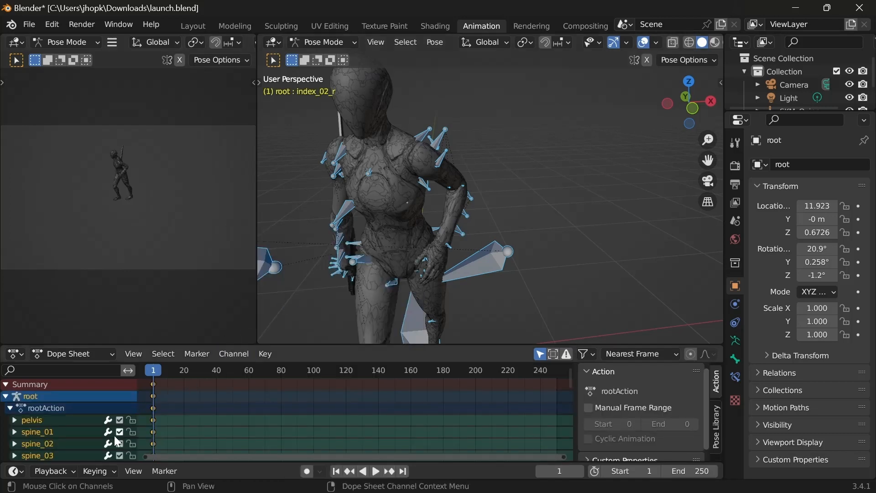
left_click(8, 408)
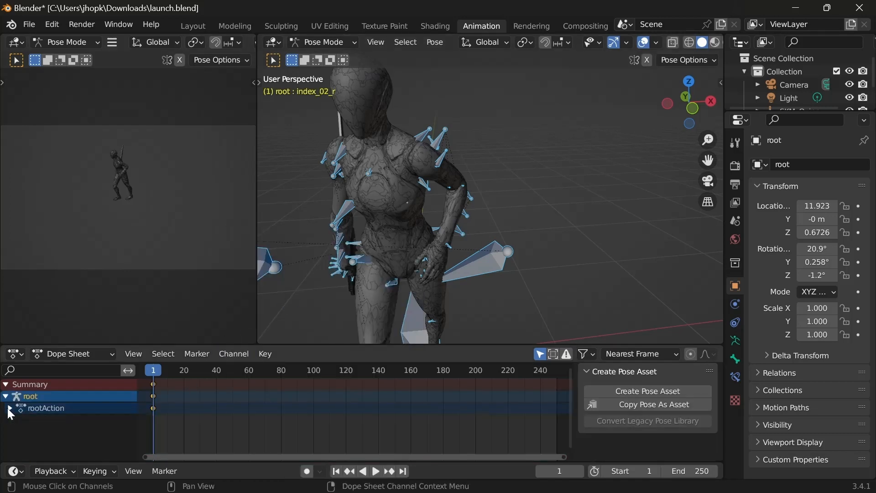
left_click(7, 408)
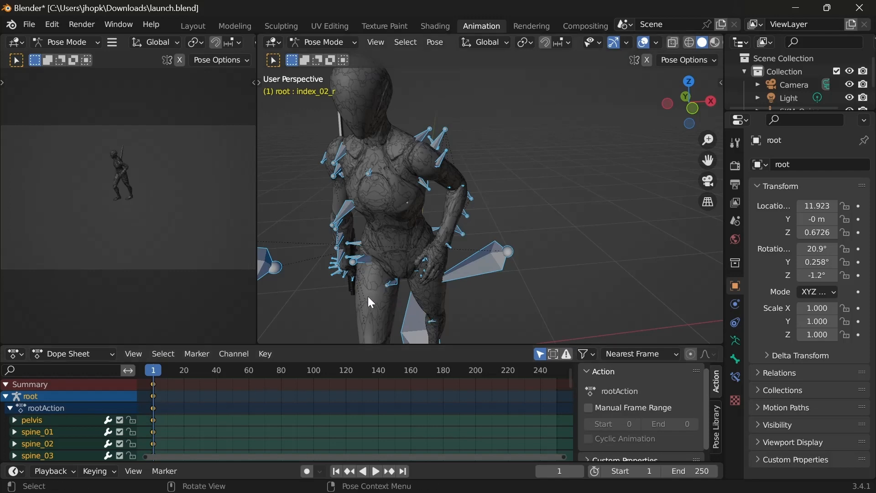
Step: Move the playhead to frame 20 for the next pose
middle_click_drag(369, 297, 416, 215)
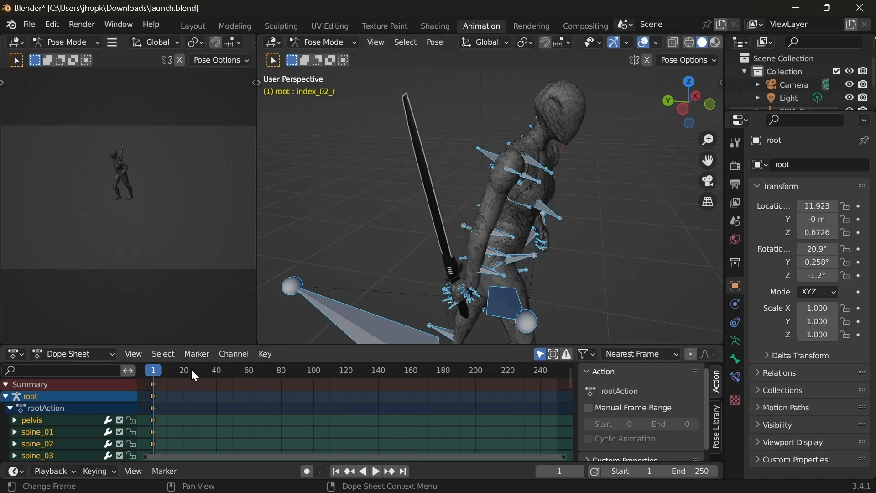
left_click_drag(155, 371, 184, 371)
middle_click_drag(495, 290, 411, 300)
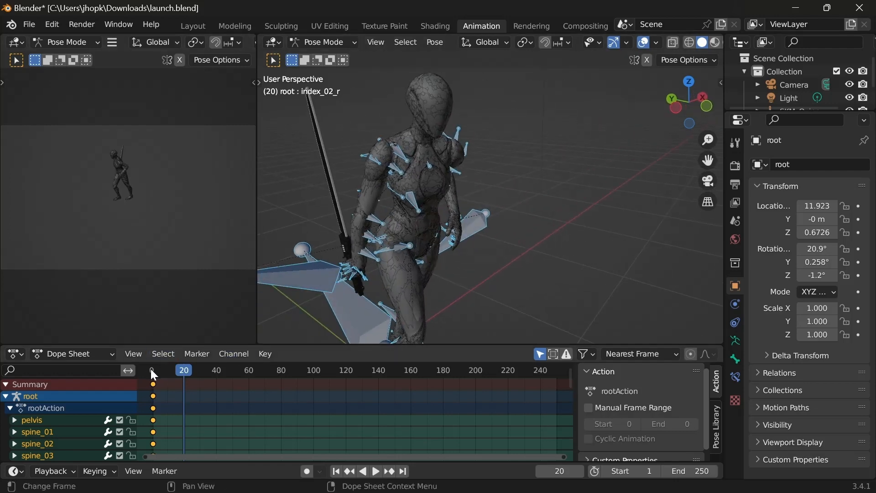
mouse_move(180, 369)
left_mouse_down()
mouse_move(151, 370)
mouse_move(185, 370)
left_mouse_up()
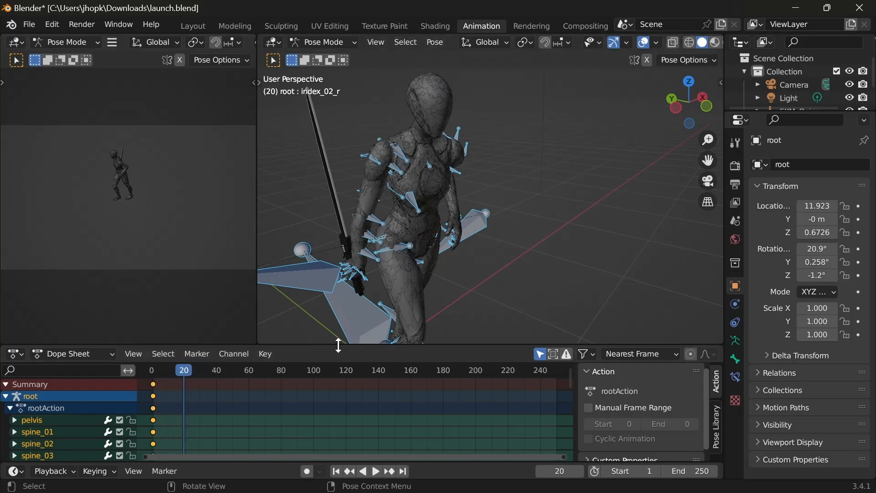
Step: Enlarge the main 3D viewport by shrinking the Dope Sheet and the camera view
left_click_drag(331, 344, 316, 416)
left_click_drag(255, 315, 73, 315)
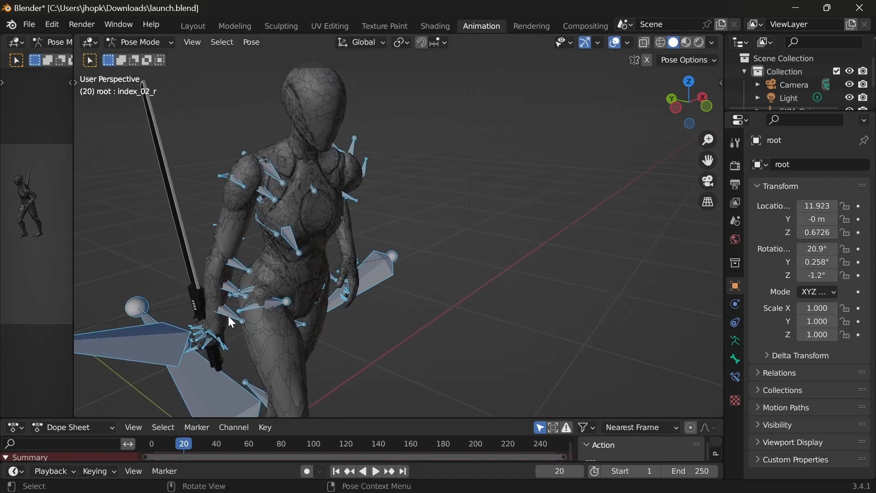
middle_click_drag(225, 317, 174, 272, "shift")
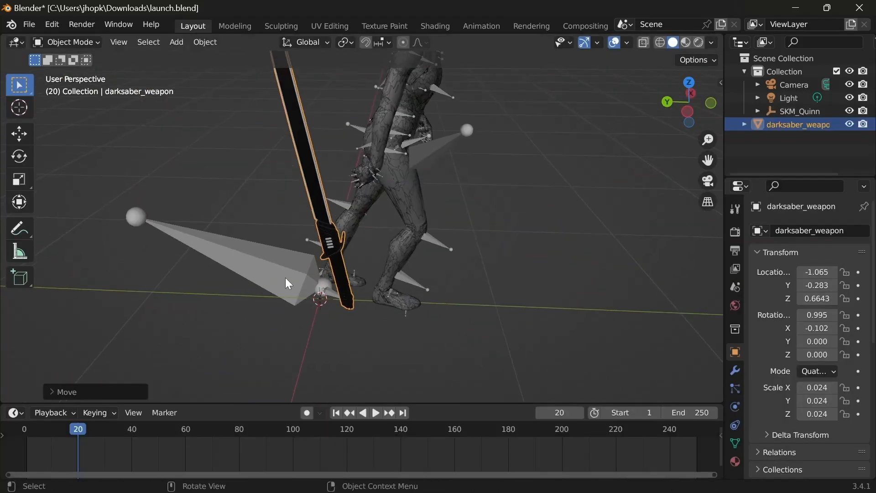
Step: Rotate the darksaber around the global X axis until its handle points up and forward, and shift it along X
key("r")
key("x")
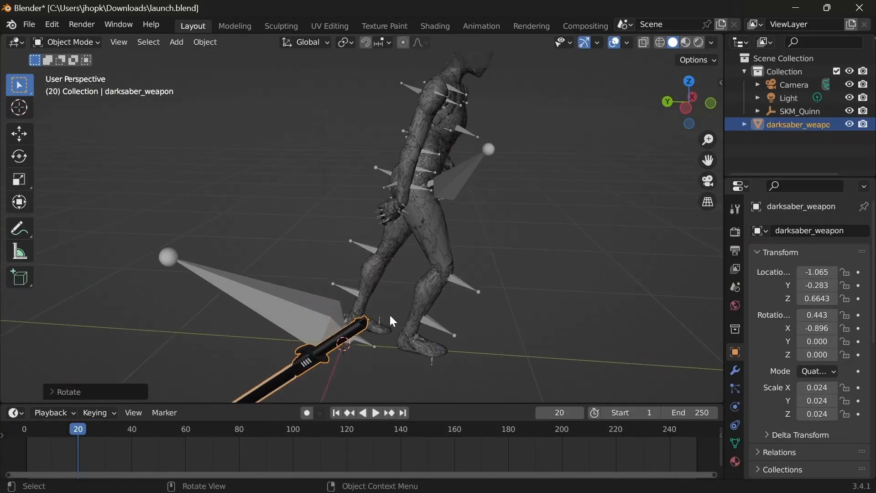
key("g")
key("x")
left_click(388, 232)
Step: Move the darksaber freely up beside the mannequin's right hand
key("g")
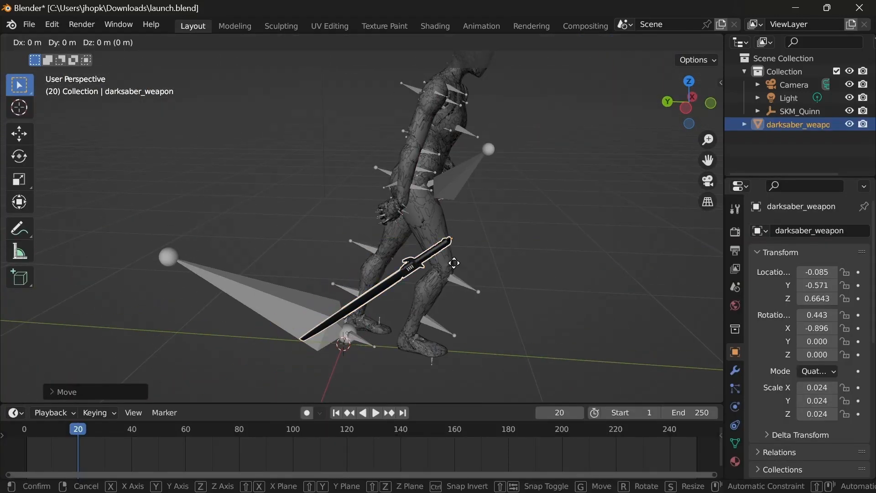
left_click(450, 210)
middle_click_drag(450, 210, 309, 269)
key("g")
left_click(353, 292)
scroll(295, 308, "up", 4)
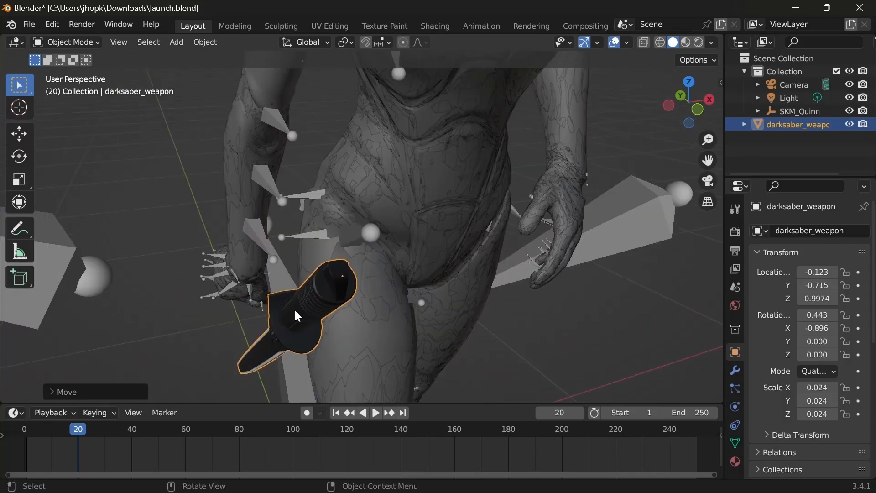
Step: Rotate the right arm bones around the global X axis to raise the hand toward the saber
middle_click_drag(294, 309, 323, 250)
scroll(323, 250, "down", 2)
left_click(336, 157)
left_click(350, 117)
middle_click_drag(351, 116, 372, 200)
key("r")
key("x")
left_click(297, 157)
key("r")
key("x")
left_click(261, 199)
Step: Adjust the right arm pose with further global X rotations so the hand lines up with the saber handle
key("r")
key("x")
left_click(318, 186)
mouse_move(411, 265)
middle_mouse_down()
mouse_move(332, 310)
mouse_move(424, 273)
middle_mouse_up()
left_click(189, 189)
key("r")
key("x")
left_click(185, 194)
left_click(462, 324)
Step: Move the darksaber along the global X, Y and Z axes to bring its handle to the right hand
middle_click_drag(529, 283, 355, 193)
key("g")
key("x")
left_click(444, 283)
key("g")
key("y")
left_click(427, 280)
Step: Shift the darksaber along global Y and X into the curled fingers and tilt it around the global X axis
key("g")
key("z")
left_click(429, 251)
scroll(355, 193, "up", 5)
key("g")
key("y")
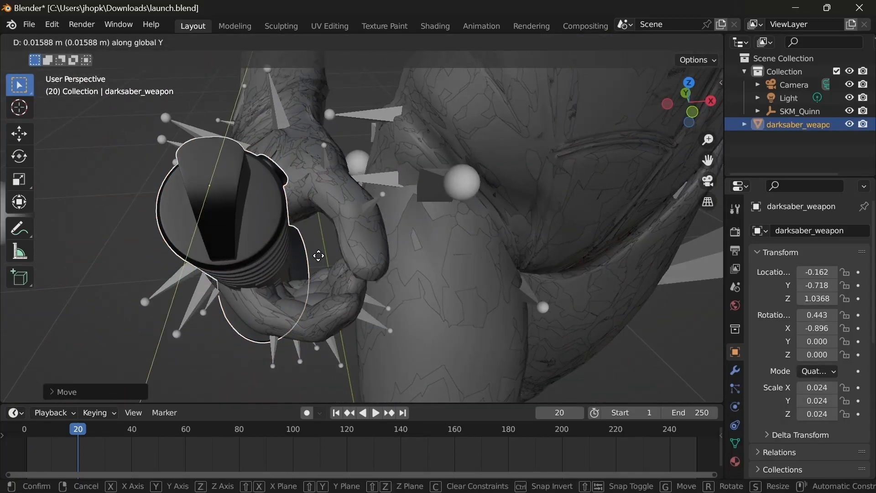
left_click(319, 255)
key("g")
key("x")
middle_click_drag(406, 283, 311, 256)
key("r")
key("x")
left_click(404, 287)
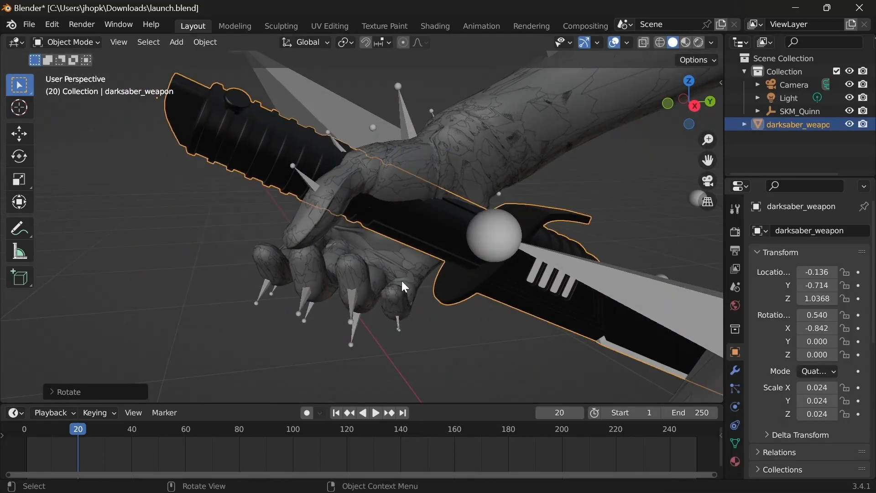
Step: Move the darksaber along the global Y and Z axes to seat the handle in the right hand's grip
key("g")
key("y")
left_click(377, 301)
key("g")
key("z")
left_click(381, 357)
middle_click_drag(381, 359, 320, 274)
scroll(463, 246, "down", 4)
Step: Put the armature in Pose Mode and rotate the clavicle_l bone around the global axes to adjust the left shoulder
left_click(340, 337)
middle_click_drag(429, 247, 454, 229)
left_click(67, 43)
left_click(67, 82)
key("r")
key("x")
left_click(440, 262)
key("r")
key("y")
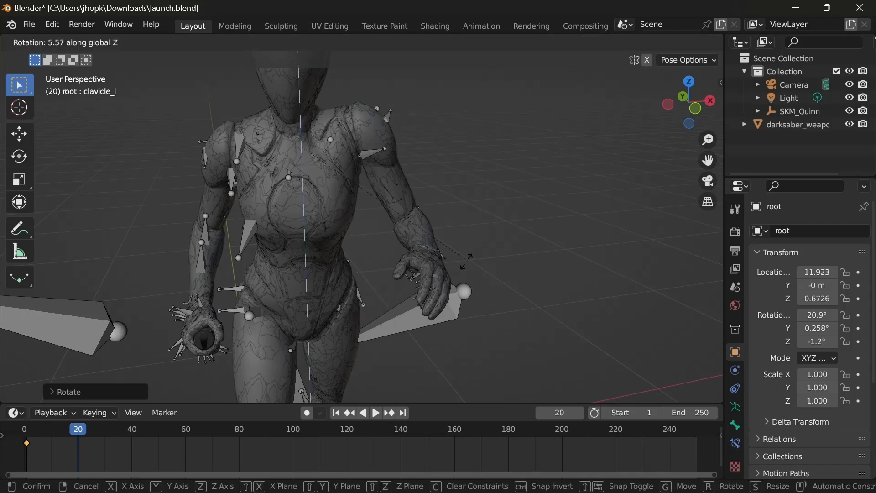
left_click(342, 274)
Step: Rotate the left upper arm bone around the global X axis
middle_click_drag(411, 256, 418, 201)
left_click(391, 152)
key("r")
key("x")
left_click(497, 221)
Step: Rotate the lowerarm_l bone around the global Y axis to swing the left forearm
left_click(353, 284)
middle_click_drag(457, 256, 442, 309)
key("x")
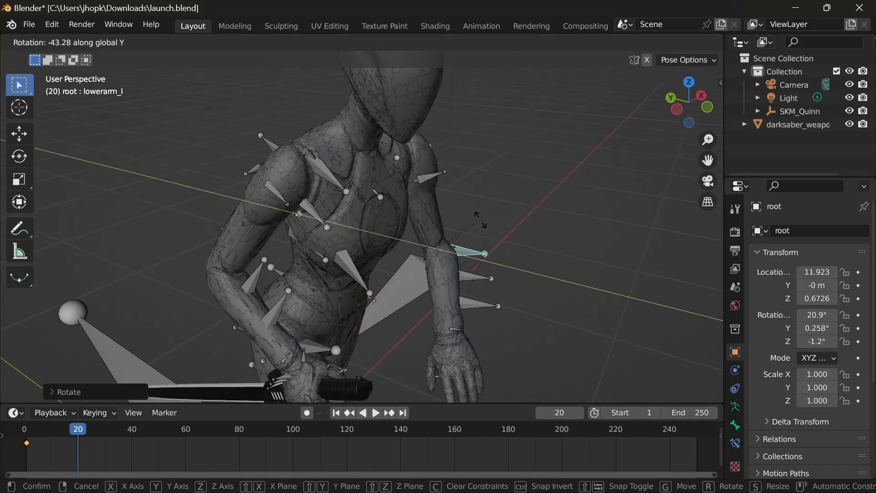
left_click(481, 220)
Step: Rotate the lowerarm_l bone around the global Z and Y axes to refine the left forearm's direction
middle_click_drag(480, 220, 351, 312)
key("r")
key("z")
left_click(402, 294)
key("r")
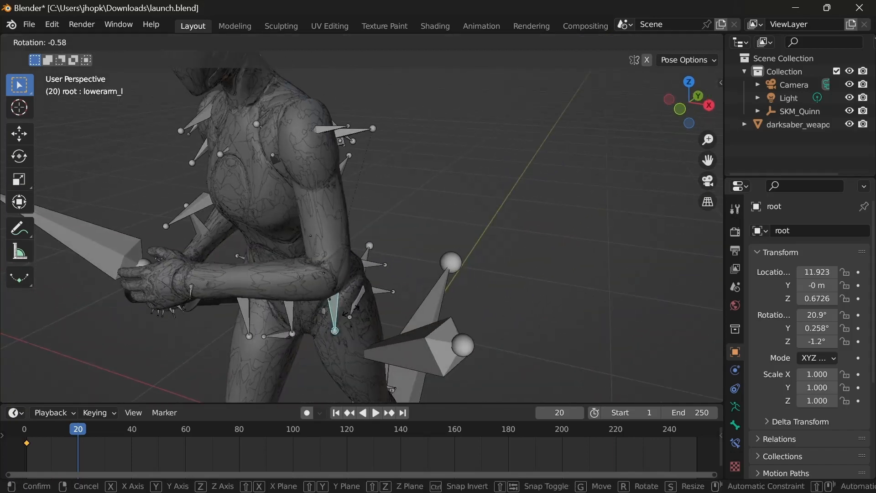
key("y")
left_click(389, 228)
Step: Rotate the upperarm_l bone around the global Y and Z axes to adjust the left upper arm
middle_click_drag(301, 327, 368, 330)
left_click(329, 165)
middle_click_drag(402, 256, 479, 246)
left_click(343, 146)
key("r")
key("y")
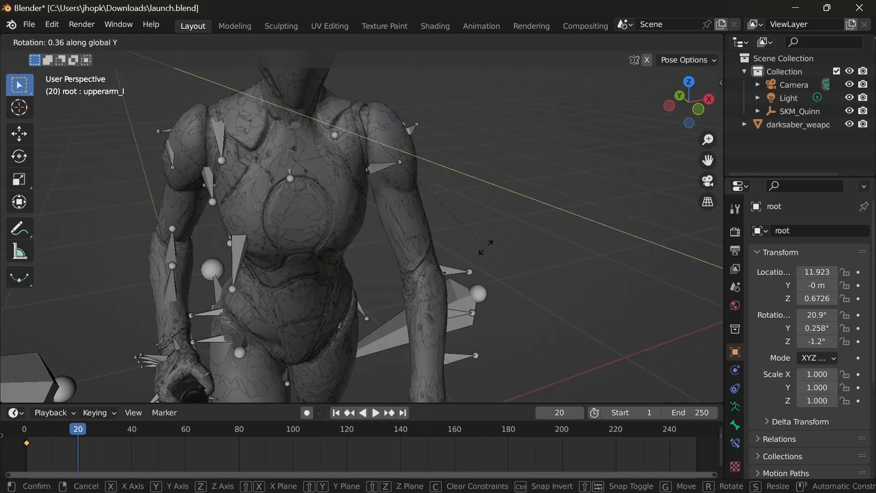
key("z")
left_click(404, 250)
Step: Rotate the left forearm bone around the global Y axis to bring the left hand nearer the saber handle
middle_click_drag(405, 250, 427, 214)
left_click(470, 235)
key("r")
right_click(470, 237)
key("r")
key("y")
middle_click_drag(365, 269, 458, 183)
left_click(460, 179)
scroll(461, 179, "up", 8)
Step: Finish the upperarm_l bone's global Y rotation and rotate the hand_l bone around the global X axis
left_click(173, 308)
middle_click_drag(173, 308, 307, 354)
left_click(443, 318)
left_click(444, 317)
scroll(443, 318, "down", 8)
key("r")
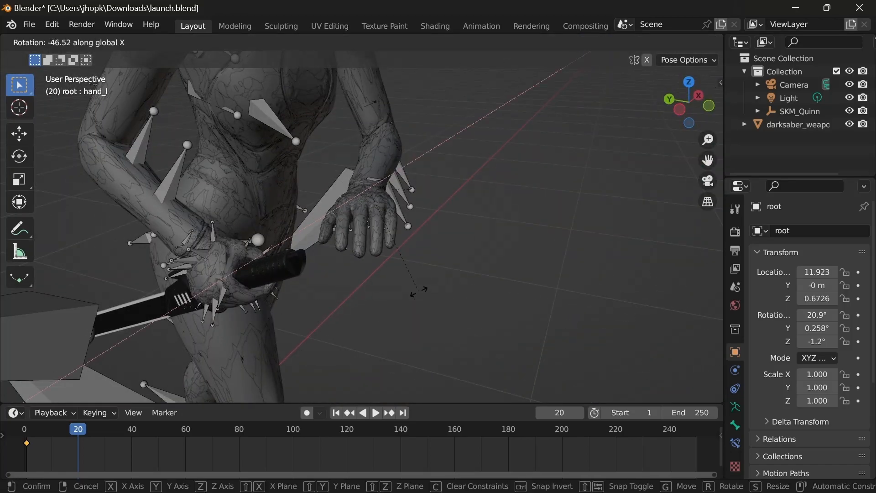
left_click(421, 264)
Step: Rotate the lowerarm_l bone around the global Y and X axes to direct the left hand toward the saber handle
left_click(407, 215)
middle_click_drag(407, 255, 374, 315)
key("r")
key("y")
left_click(337, 310)
middle_click_drag(325, 300, 523, 314)
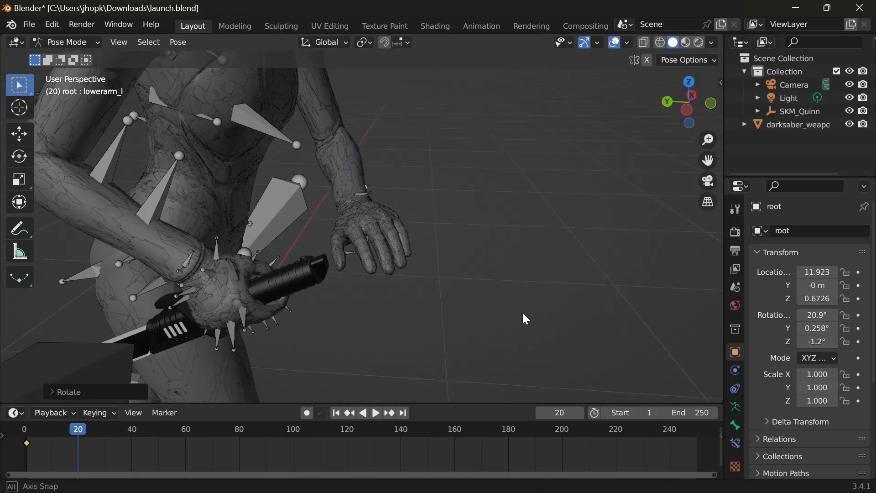
key("r")
key("x")
left_click(497, 215)
middle_click_drag(498, 214, 295, 253)
Step: Rotate the left arm's bones around the global Y axis to bring the left hand over the handle
left_click(502, 197)
middle_click_drag(502, 197, 429, 242)
key("r")
key("y")
left_click(356, 274)
left_click(430, 256)
key("r")
key("y")
left_click(456, 285)
mouse_move(457, 285)
middle_mouse_down()
mouse_move(324, 308)
mouse_move(351, 224)
mouse_move(410, 214)
mouse_move(246, 292)
mouse_move(431, 392)
mouse_move(350, 258)
mouse_move(395, 294)
mouse_move(244, 229)
mouse_move(416, 198)
mouse_move(405, 223)
mouse_move(345, 222)
mouse_move(481, 110)
middle_mouse_up()
Step: Rotate the chosen left arm bone around the global X axis in two passes to refine the hand's placement
left_click(351, 224)
key("r")
key("x")
left_click(420, 201)
key("r")
key("x")
left_click(434, 201)
Step: Switch the viewport to Material Preview shading and rotate the thumb_01_l bone around the global Y axis
scroll(432, 391, "down", 4)
left_click(686, 42)
scroll(244, 229, "down", 5)
scroll(405, 223, "up", 6)
left_click(481, 109)
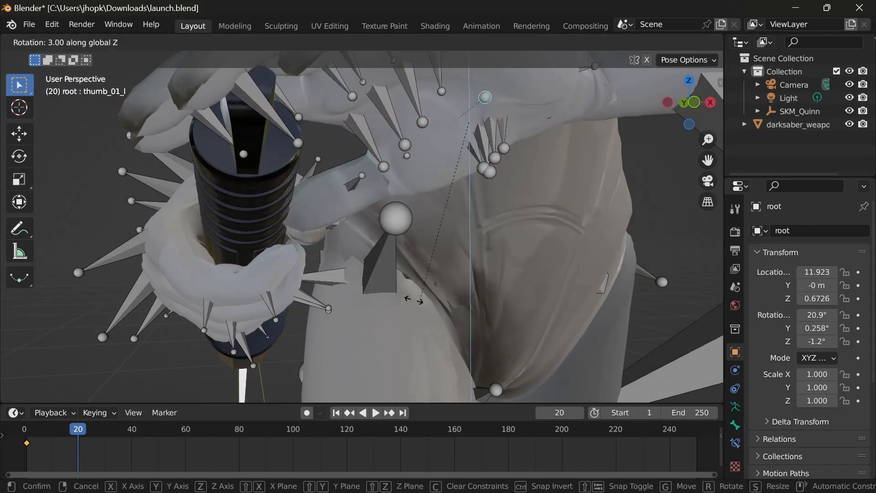
key("y")
left_click(478, 294)
mouse_move(479, 294)
middle_mouse_down()
mouse_move(398, 256)
mouse_move(461, 166)
mouse_move(374, 240)
mouse_move(398, 246)
mouse_move(486, 311)
mouse_move(466, 256)
mouse_move(424, 205)
mouse_move(426, 176)
mouse_move(457, 194)
middle_mouse_up()
Step: Adjust another left-hand bone with rotations around the global Y and Z axes
left_click(461, 159)
key("r")
key("x")
key("y")
left_click(379, 231)
key("r")
key("z")
left_click(399, 248)
Step: Rotate the next left-hand bones freely to shape the hand around the handle
left_click(466, 256)
key("r")
left_click(437, 204)
key("r")
left_click(468, 184)
Step: Return the viewport to Solid shading and view the whole upper body
left_click(241, 191)
left_click(391, 171)
mouse_move(356, 223)
middle_mouse_down()
mouse_move(411, 196)
mouse_move(365, 228)
middle_mouse_up()
left_click(397, 162)
left_click(673, 42)
middle_click_drag(292, 282, 481, 243)
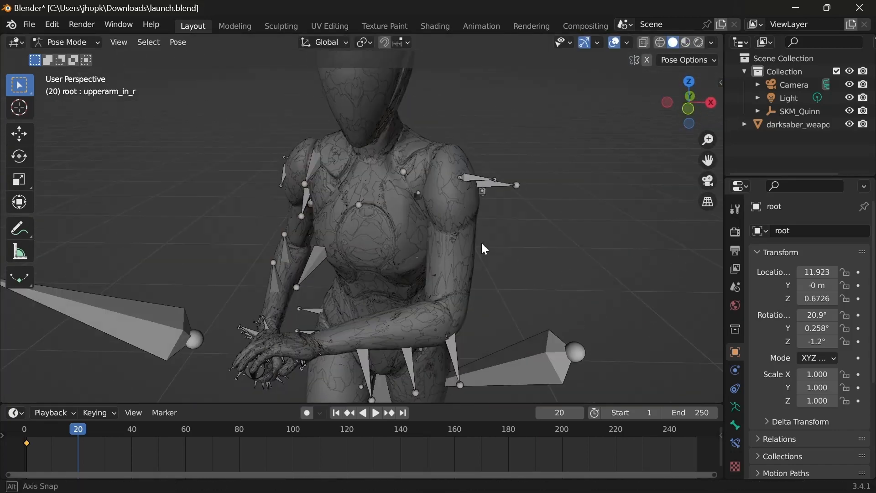
Step: Try to locate the left shoulder bone by briefly toggling the armature's In Front display
left_click(396, 165)
middle_click_drag(383, 183, 231, 216)
scroll(808, 347, "down", 6)
left_click(801, 416)
middle_click_drag(401, 293, 379, 293)
left_click(801, 416)
left_click(503, 231)
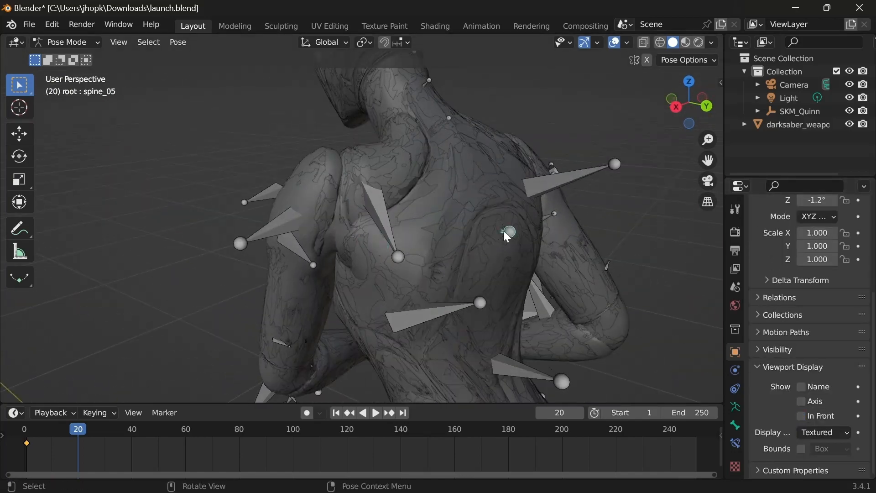
Step: Show the armature in front of the mesh to select the clavicle_l bone, and turn In Front off again
left_click(802, 416)
middle_click_drag(502, 292, 549, 321)
left_click(365, 210)
middle_click_drag(393, 228, 438, 224)
left_click(360, 204)
middle_click_drag(361, 229, 594, 345)
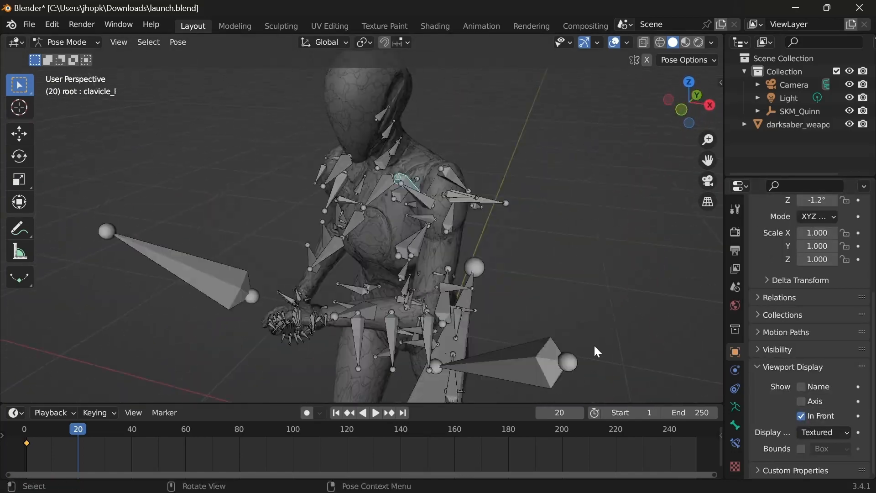
left_click(802, 416)
Step: Rotate the clavicle_l bone freely to shift the left shoulder and arm
middle_click_drag(516, 331, 457, 329)
scroll(467, 307, "up", 6)
key("r")
left_click(468, 307)
scroll(466, 274, "down", 5)
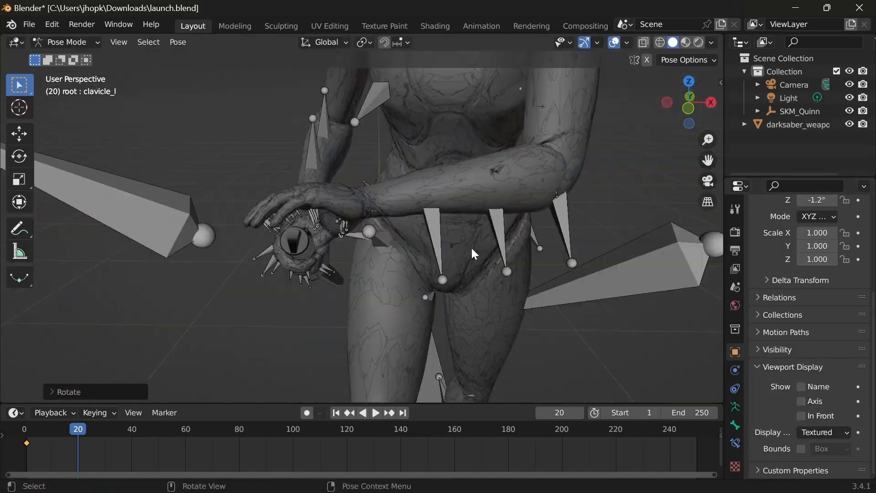
Step: Rotate the upperarm_l bone around the global Y axis to adjust the left arm's reach
middle_click_drag(473, 253, 450, 336, "shift")
middle_click_drag(450, 335, 421, 302)
left_click(525, 138)
key("r")
key("y")
left_click(463, 266)
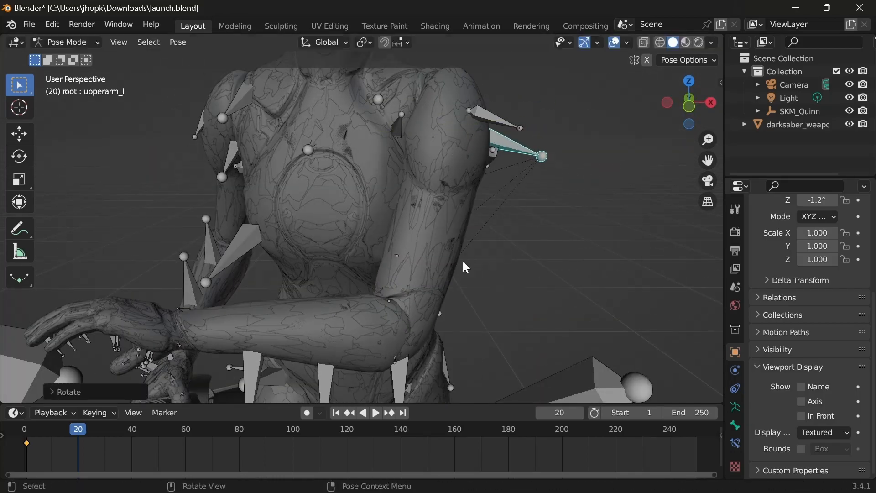
Step: Undo the last three changes and redo them to compare the arm poses
key("ctrl+z")
key("ctrl+z")
key("ctrl+z")
key("ctrl+z")
key("ctrl+shift+z")
key("ctrl+shift+z")
key("ctrl+shift+z")
key("ctrl+shift+z")
Step: Try another rotation of the left arm around the global Y axis
middle_click_drag(407, 352, 498, 232, "shift")
left_click(502, 233)
key("r")
key("y")
left_click(456, 255)
middle_click_drag(439, 237, 462, 214)
middle_click_drag(461, 214, 432, 226, "shift")
Step: Inspect the left hand at the handle and undo the last three changes
scroll(404, 323, "up", 5)
left_click(456, 263)
middle_click_drag(457, 263, 330, 288)
left_click(571, 280)
scroll(525, 281, "down", 4)
middle_click_drag(525, 281, 509, 193)
key("ctrl+z")
key("ctrl+z")
key("ctrl+z")
key("ctrl+z")
Step: Rotate the lowerarm_l bone around the global Y and X axes to realign the left forearm
left_click(402, 336)
key("r")
key("y")
left_click(424, 347)
middle_click_drag(425, 347, 402, 271)
key("r")
key("x")
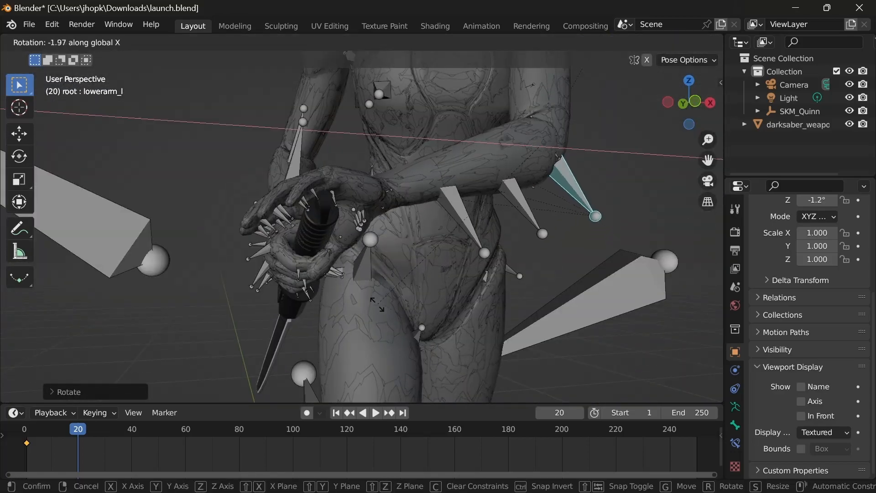
left_click(377, 304)
Step: Rotate the lowerarm_l bone around the global Z and Y axes to refine the left hand's position
key("r")
key("z")
left_click(333, 283)
middle_click_drag(333, 283, 279, 197)
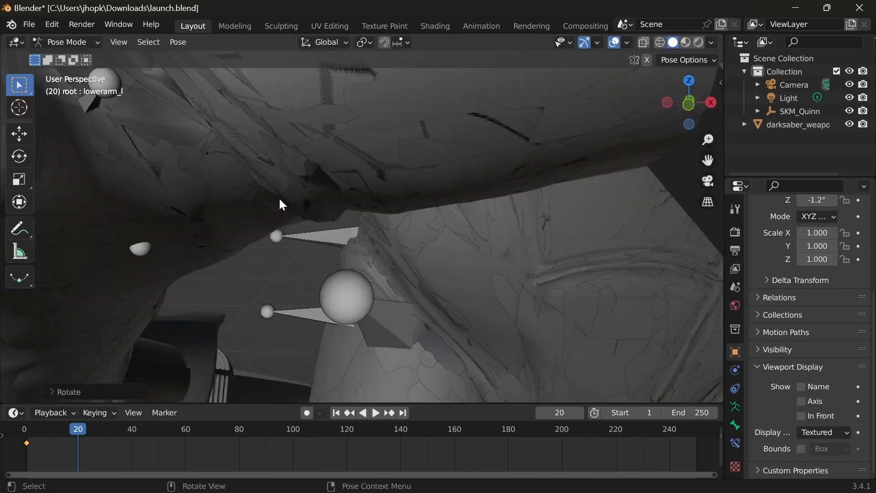
scroll(294, 228, "down", 6)
key("r")
key("y")
left_click(439, 182)
scroll(411, 201, "up", 4)
middle_click_drag(439, 182, 404, 206)
scroll(403, 206, "down", 5)
Step: Reselect the lowerarm_l bone and rotate it around the global Y axis to bring the hand to the handle's end
left_click(429, 117)
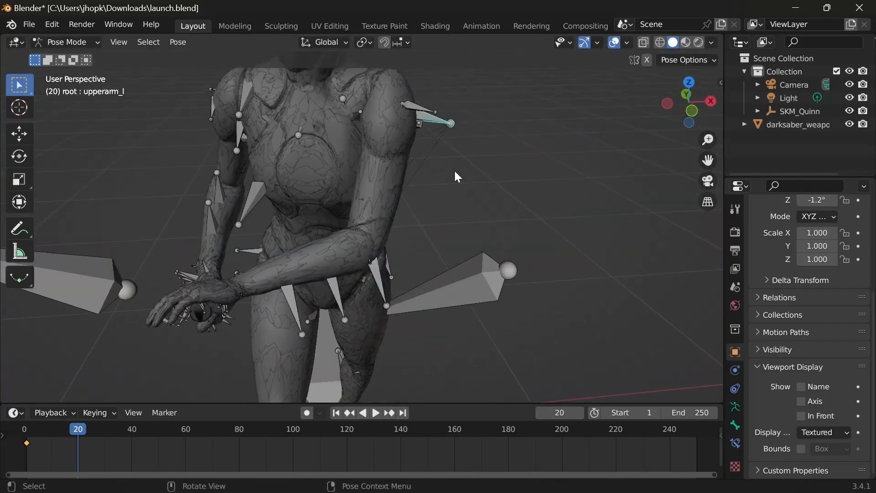
left_click(385, 284)
key("r")
key("y")
left_click(338, 315)
scroll(312, 320, "up", 5)
middle_click_drag(246, 247, 366, 231)
scroll(384, 236, "down", 4)
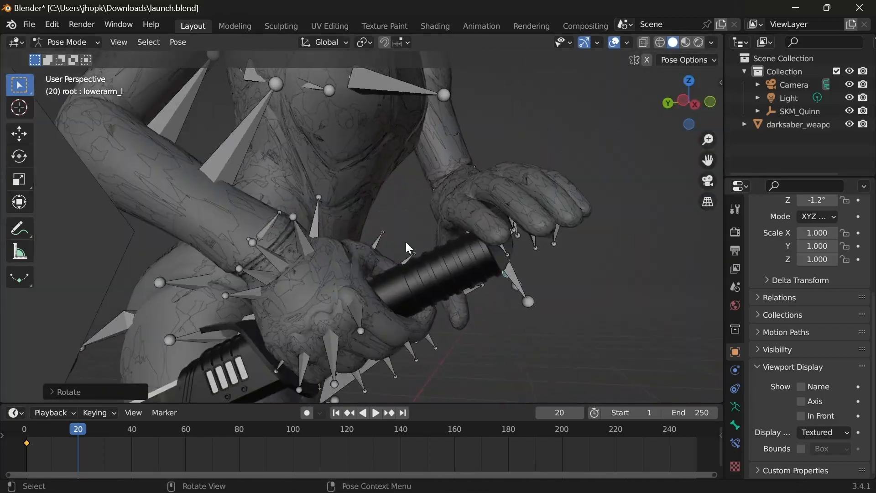
Step: Fine-tune the lowerarm_l bone with two rotations around the global Z axis
key("r")
key("z")
left_click(417, 245)
key("r")
key("z")
left_click(410, 242)
Step: Select the thumb_02_l bone and rotate it around the global Z axis toward the handle
scroll(413, 244, "up", 3)
middle_click_drag(422, 250, 361, 205)
left_click(361, 205)
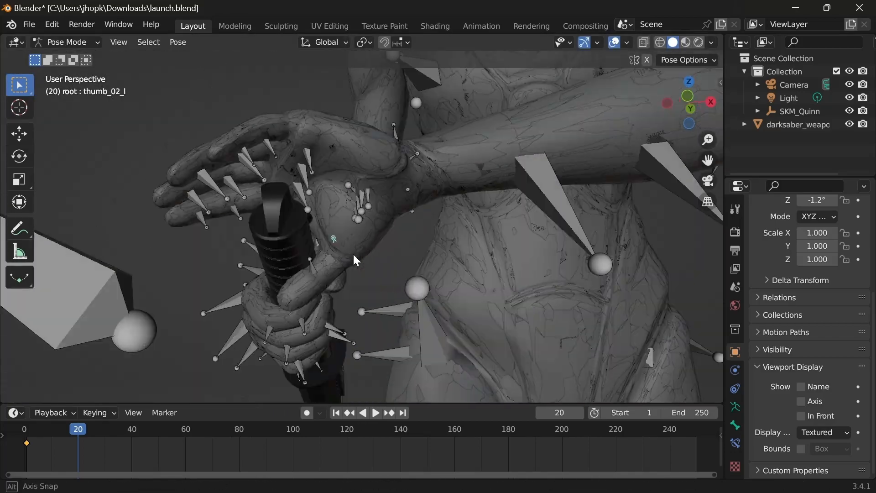
left_click(452, 274)
key("r")
key("z")
middle_click_drag(352, 253, 592, 203)
left_click(456, 292)
Step: Adjust the left thumb with a further rotation around the global Z axis
left_click(506, 284)
middle_click_drag(465, 256, 485, 270)
key("r")
key("z")
left_click(525, 267)
Step: Bend the left hand's fingers toward the handle with a rotation around the global Y axis
scroll(515, 269, "up", 2)
left_click(472, 251)
left_click(472, 254)
key("r")
key("y")
left_click(470, 264)
Step: Select the index_02_l bone and rotate it around the global Y axis
scroll(439, 269, "up", 5)
middle_click_drag(411, 293, 357, 281)
left_click(520, 255)
middle_click_drag(519, 255, 424, 275)
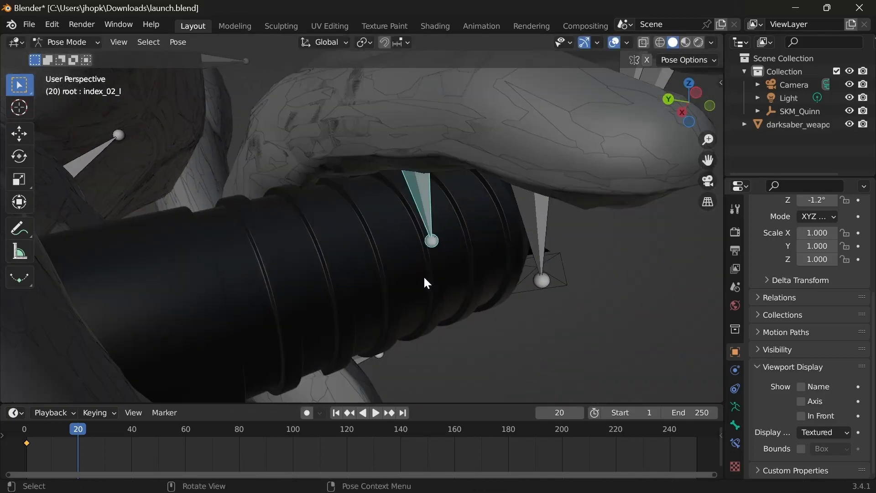
key("r")
key("y")
left_click(336, 320)
Step: Rotate the index_01_l bone around the global Y axis to angle the left index finger
middle_click_drag(331, 323, 557, 320)
left_click(231, 329)
key("r")
key("y")
left_click(516, 340)
Step: Adjust the left index finger's curl with two rotations around the global Y axis
middle_click_drag(516, 341, 375, 394)
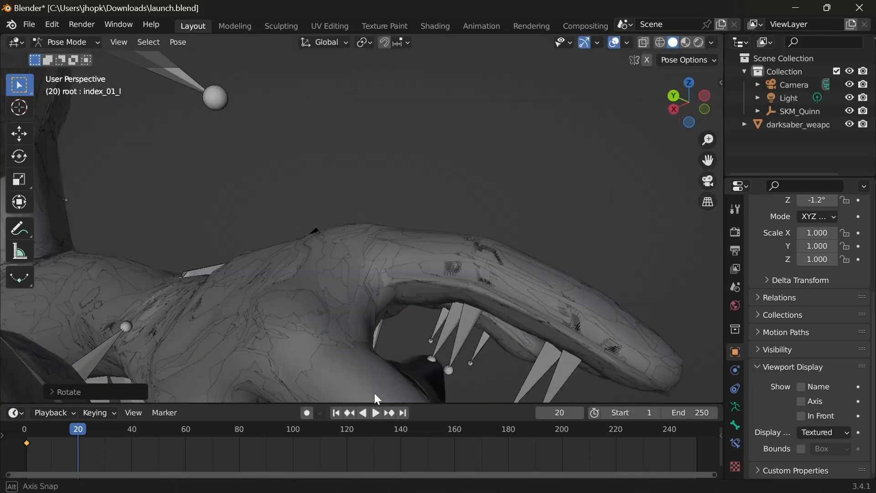
left_click(438, 338)
middle_click_drag(438, 337, 540, 294)
key("r")
key("y")
left_click(548, 279)
left_click(484, 274)
key("r")
key("y")
middle_click_drag(479, 283, 371, 374)
Step: Refine the left index finger's bend with two more rotations around the global Y axis
left_click(460, 231)
left_click(461, 232)
key("r")
key("y")
left_click(538, 295)
key("r")
key("y")
left_click(446, 265)
Step: Rotate the index_metacarpal_l bone around the global Y axis and show the viewport in Material Preview shading
left_click(502, 359)
key("r")
key("y")
middle_click_drag(473, 391, 322, 310)
left_click(436, 341)
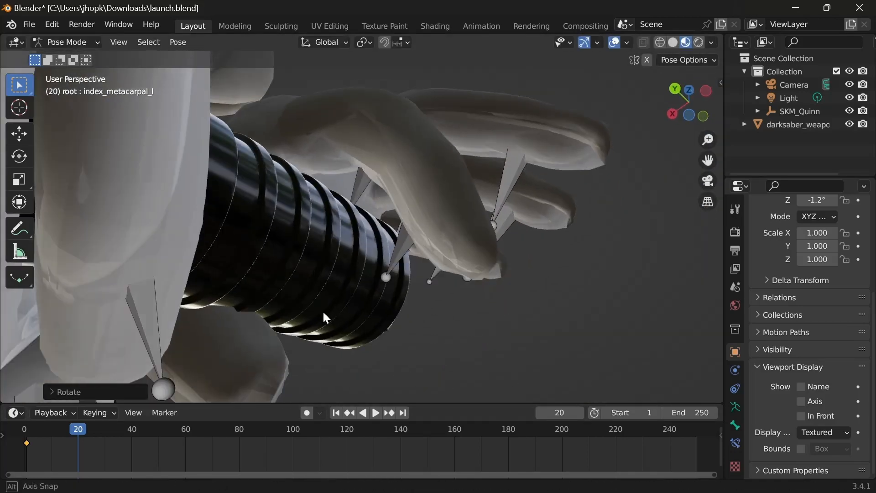
Step: Wrap the left index finger over the handle's end with three rotations around the global Y axis
left_click(447, 283)
middle_click_drag(448, 283, 563, 351)
key("r")
key("y")
left_click(402, 256)
left_click(397, 247)
key("r")
key("y")
left_click(358, 225)
left_click(425, 269)
key("r")
key("y")
Step: Select the middle_01_l bone and rotate the left middle finger around the global Y axis
middle_click_drag(358, 225, 459, 275)
left_click(427, 274)
left_click(315, 204)
left_click(333, 220)
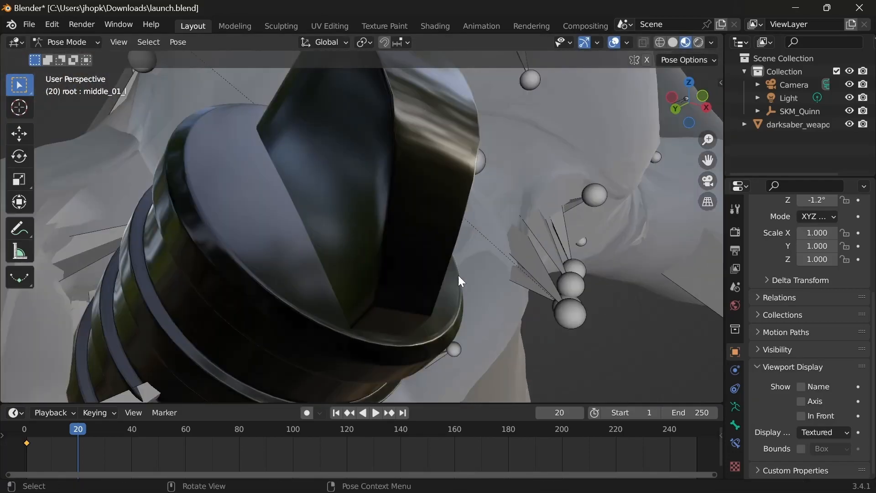
left_click(573, 270)
middle_click_drag(573, 269, 398, 228)
key("r")
key("y")
left_click(388, 262)
Step: Curl the left middle finger toward the handle with two further rotations around the global Y axis
middle_click_drag(388, 262, 470, 269)
left_click(264, 228)
left_click(353, 279)
key("r")
key("y")
left_click(329, 260)
left_click(297, 237)
key("r")
key("y")
left_click(319, 256)
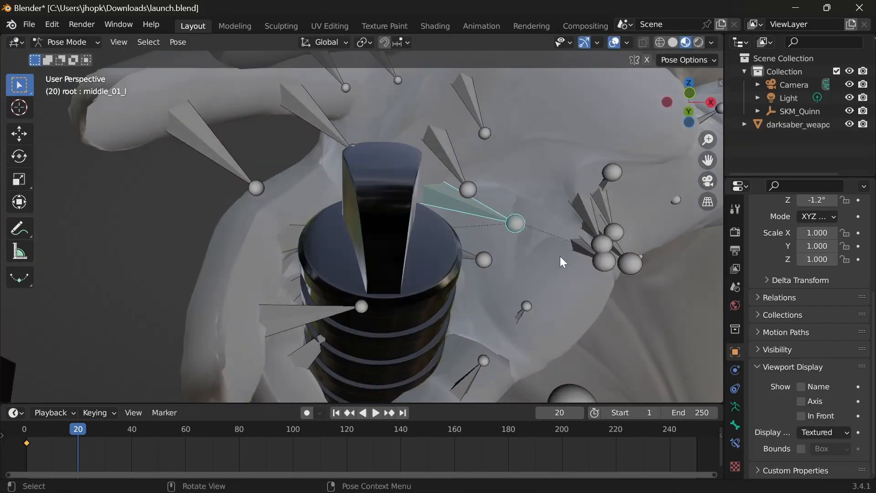
Step: Reselect the middle_01_l bone and fine-tune it with two rotations around the global Y axis
left_click(602, 262)
key("r")
key("y")
middle_click_drag(602, 261, 351, 221)
left_click(388, 256)
left_click(475, 215)
key("r")
key("y")
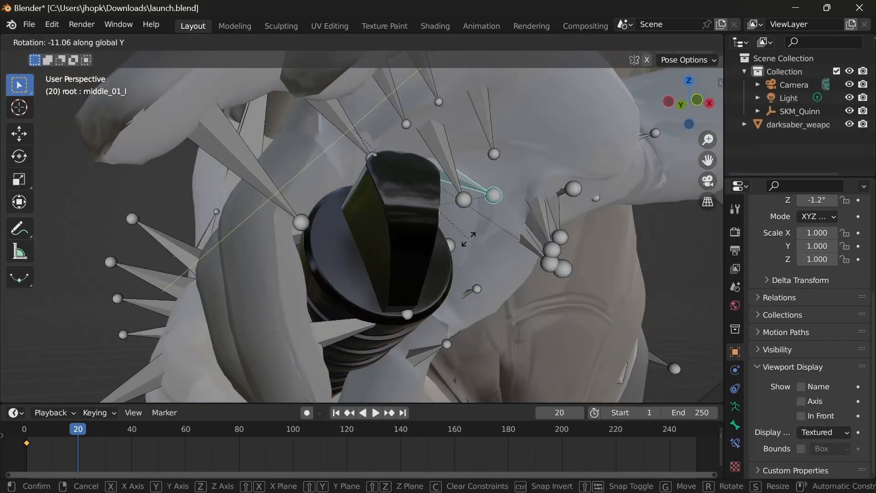
left_click(465, 236)
Step: Select the finger bone beside the handle's end and rotate it around the global Y axis
middle_click_drag(465, 237, 497, 270)
left_click(351, 330)
middle_click_drag(388, 315, 424, 256)
left_click(349, 318)
key("r")
key("y")
left_click(356, 292)
Step: Rotate the same finger bone around the global X and Z axes to fit it against the handle
key("r")
key("x")
left_click(452, 299)
key("r")
key("x")
key("z")
left_click(397, 304)
Step: Select middle_01_l together with neighbouring left-hand bones and rotate them as a group
left_click(421, 226)
left_click(423, 249, "shift")
scroll(438, 260, "up", 4)
left_click(460, 265, "shift")
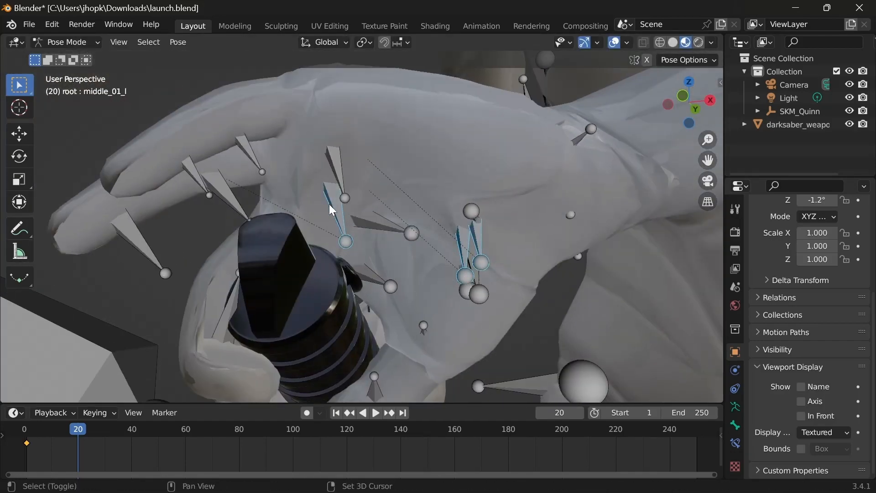
left_click(396, 229, "shift")
left_click(337, 198)
left_click(462, 260)
left_click(478, 252, "shift")
key("r")
left_click(296, 265)
Step: Bend the left fingers around the handle with two global Y rotations, including one on the ring_01_l bone
middle_click_drag(297, 265, 365, 274)
left_click(427, 192)
key("r")
key("y")
left_click(406, 261)
left_click(319, 279)
left_click(509, 277)
middle_click_drag(484, 310, 365, 306)
key("r")
key("y")
left_click(315, 327)
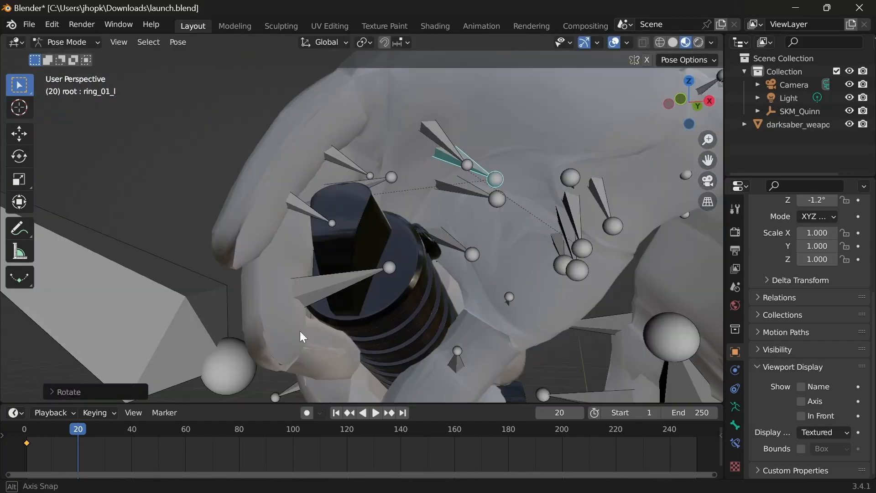
Step: Select the next left ring finger bone and rotate it around the global Y axis to curl the finger
middle_click_drag(300, 331, 329, 292)
left_click(358, 194)
key("r")
key("y")
left_click(262, 331)
Step: Bend the left pinky finger down toward the handle with a rotation around the global Y axis
middle_click_drag(262, 331, 379, 335)
scroll(365, 326, "up", 4)
left_click(267, 272)
middle_click_drag(282, 297, 357, 248)
key("r")
key("y")
left_click(351, 219)
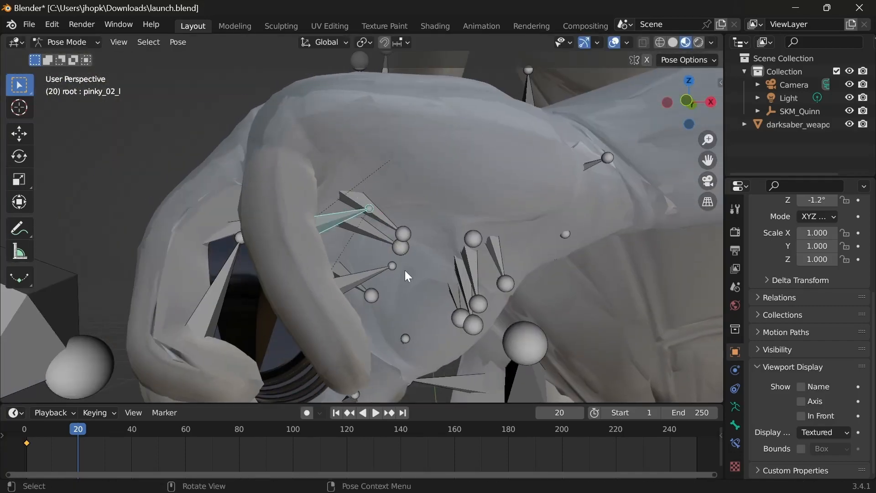
Step: Rotate the pinky_02_l bone around the global Y axis to curl the finger's middle segment
key("r")
key("y")
middle_click_drag(205, 296, 238, 283)
Step: Rotate the pinky_03_l bone around the global Y axis to curl the left pinky's tip
left_click(335, 238)
key("r")
key("z")
key("y")
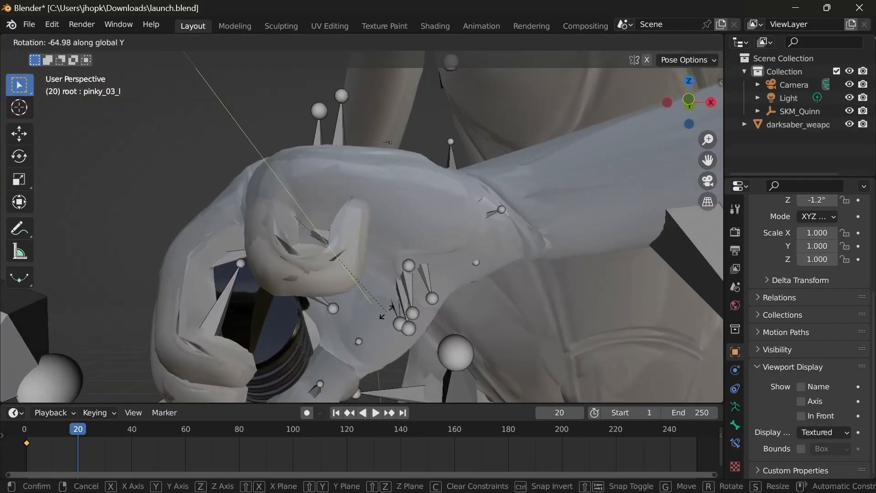
left_click(363, 280)
Step: Change the viewport shading to Solid and rotate the pinky_01_l bone around the global Y axis
mouse_move(319, 315)
middle_mouse_down()
mouse_move(264, 352)
mouse_move(365, 320)
middle_mouse_up()
left_click(674, 42)
left_click(402, 256)
mouse_move(401, 255)
middle_mouse_down()
mouse_move(358, 360)
mouse_move(467, 290)
middle_mouse_up()
left_click(393, 234)
left_click(294, 221)
left_click(529, 293)
middle_click_drag(365, 292, 188, 351)
left_click(411, 238)
middle_click_drag(365, 229, 328, 205)
key("r")
key("y")
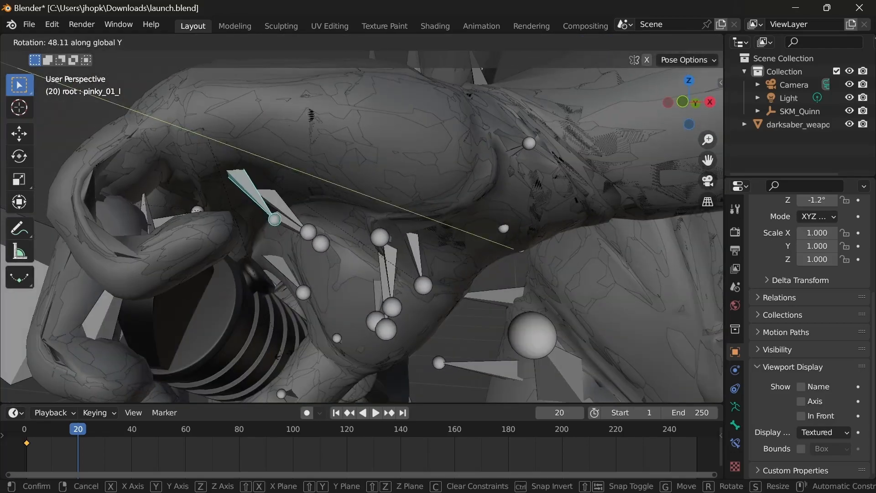
left_click(231, 192)
Step: Curl the left pinky further around the handle with two more rotations around the global Y axis
left_click(229, 208)
key("r")
key("y")
left_click(270, 235)
key("r")
middle_click_drag(269, 235, 402, 319)
key("y")
left_click(374, 262)
Step: Refine the left pinky's bend, including pinky_03_l, with rotations around the global Y and Z axes
left_click(351, 295)
key("r")
key("y")
left_click(348, 303)
key("r")
key("z")
left_click(333, 292)
key("r")
key("y")
left_click(192, 349)
Step: Examine the two-handed grip and the full body pose from several angles
left_click(401, 319)
scroll(253, 344, "down", 10)
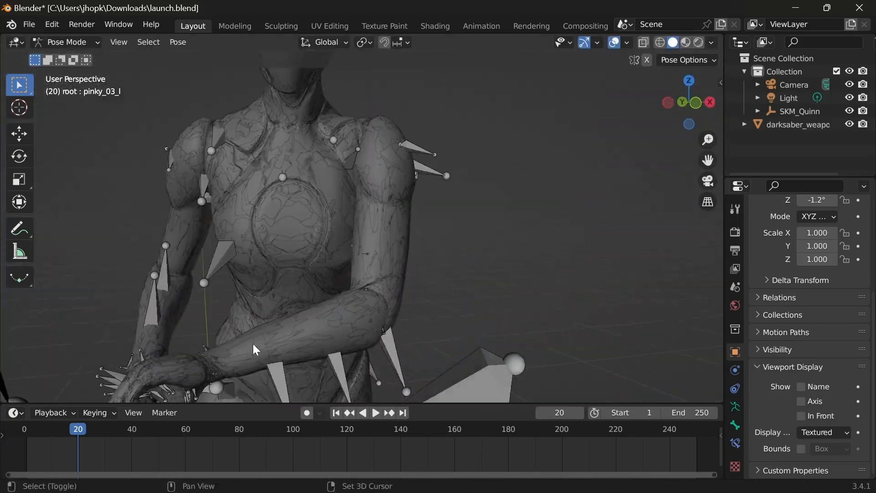
middle_click_drag(253, 344, 422, 248, "shift")
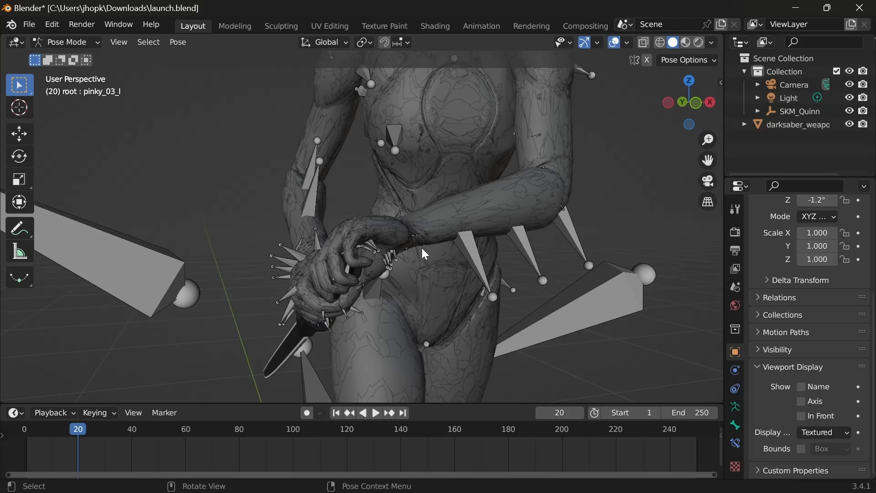
middle_click_drag(434, 281, 429, 220, "shift")
scroll(429, 220, "up", 4)
middle_click_drag(392, 191, 327, 230)
scroll(327, 230, "down", 2)
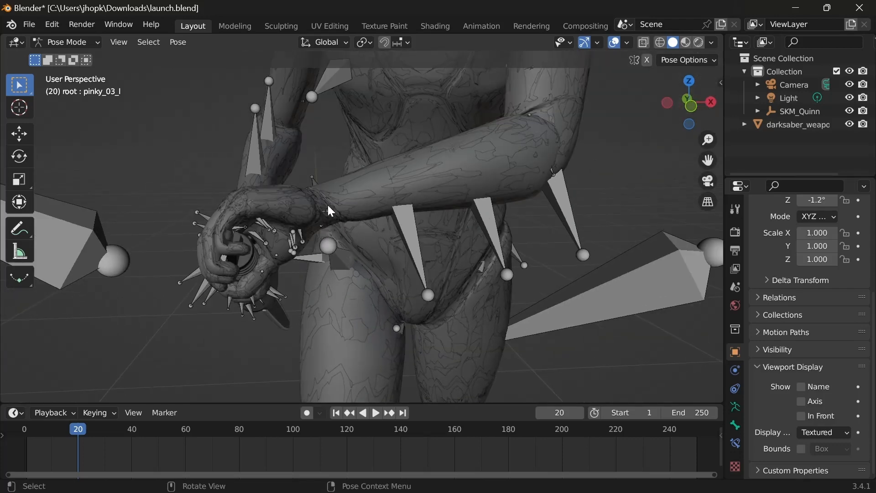
key("super")
left_click(557, 333)
middle_click_drag(279, 310, 387, 305)
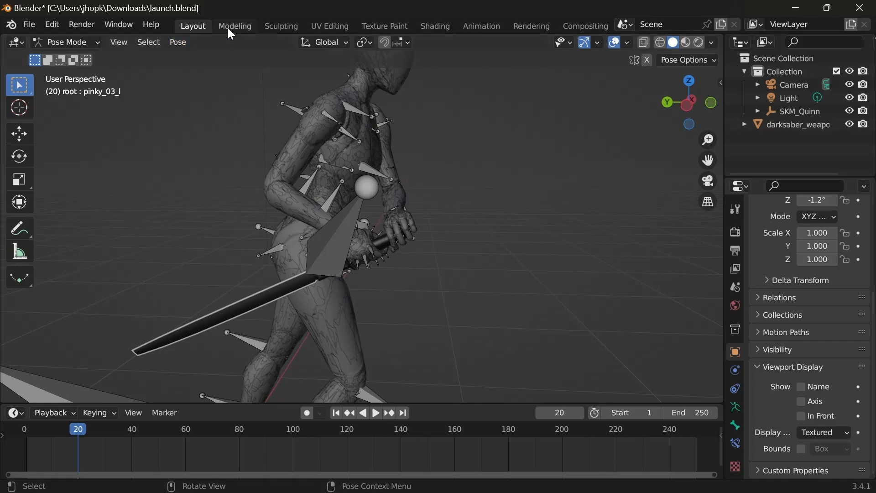
Step: In the Animation workspace, select all bones and insert a Location & Rotation keyframe at frame 20
left_click(477, 24)
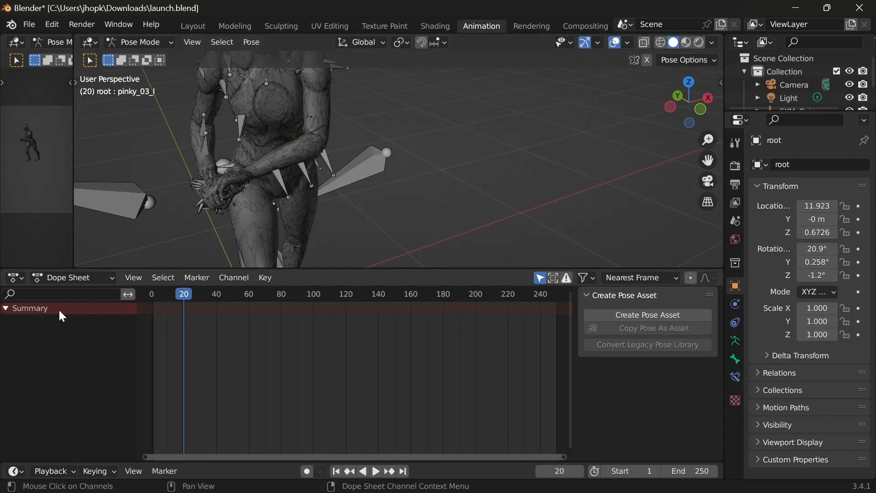
left_click(327, 165)
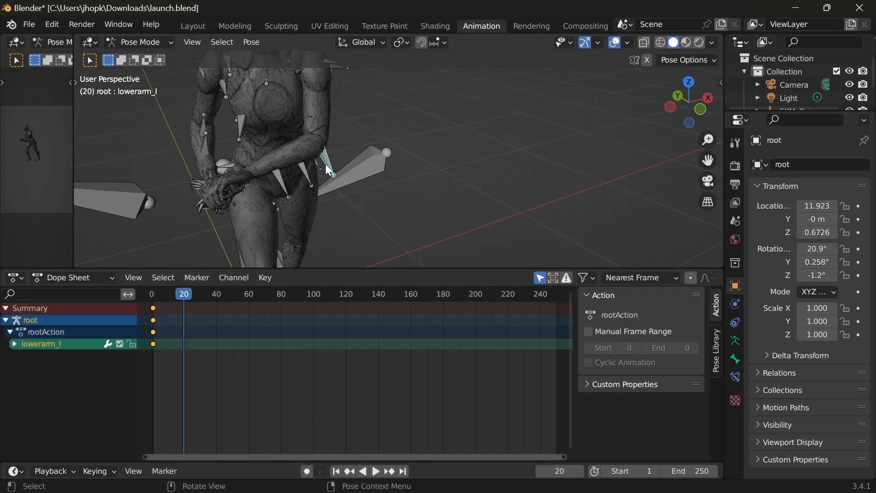
key("a")
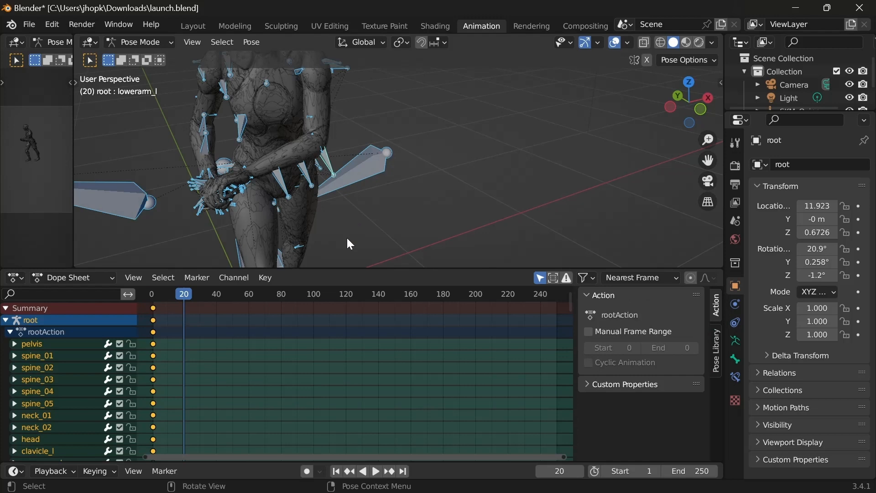
key("i")
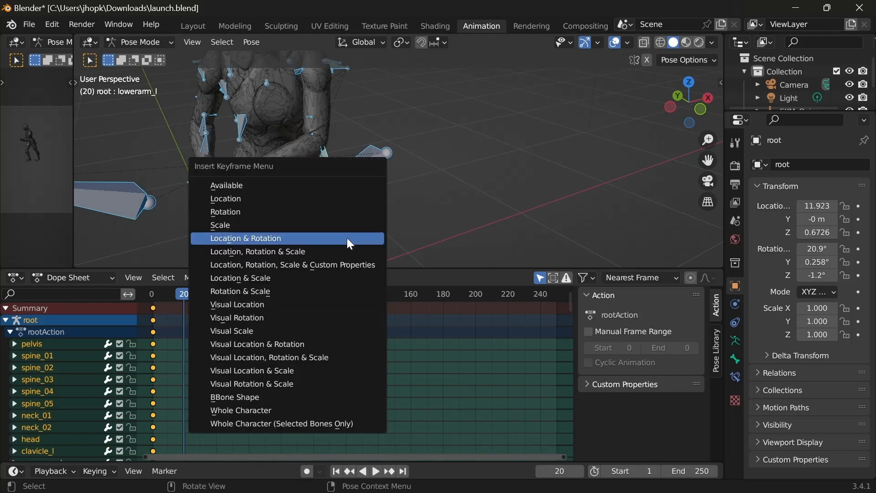
left_click(267, 242)
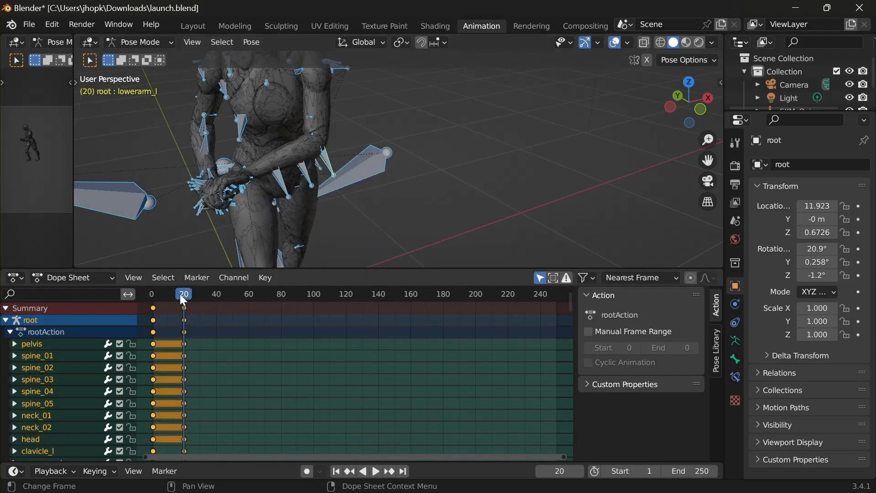
Step: Play and scrub the animation between frames 1 and 20 to check the transition into the grip
key("space")
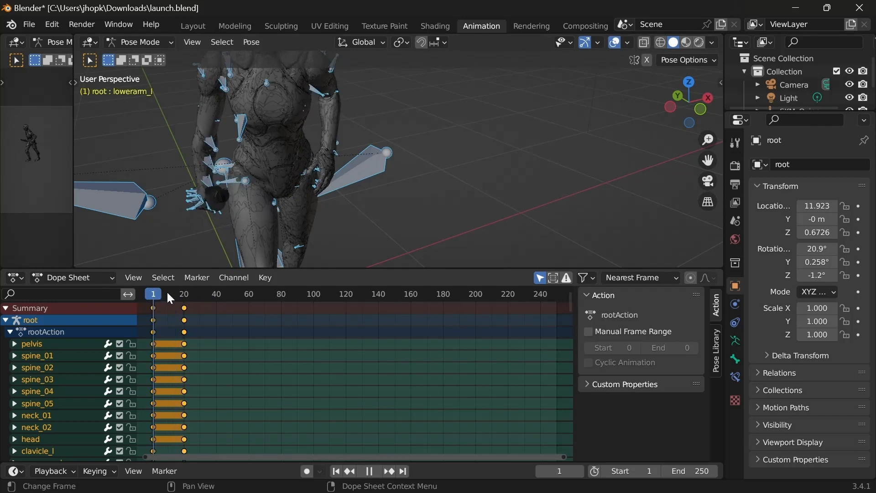
left_click_drag(190, 298, 187, 297)
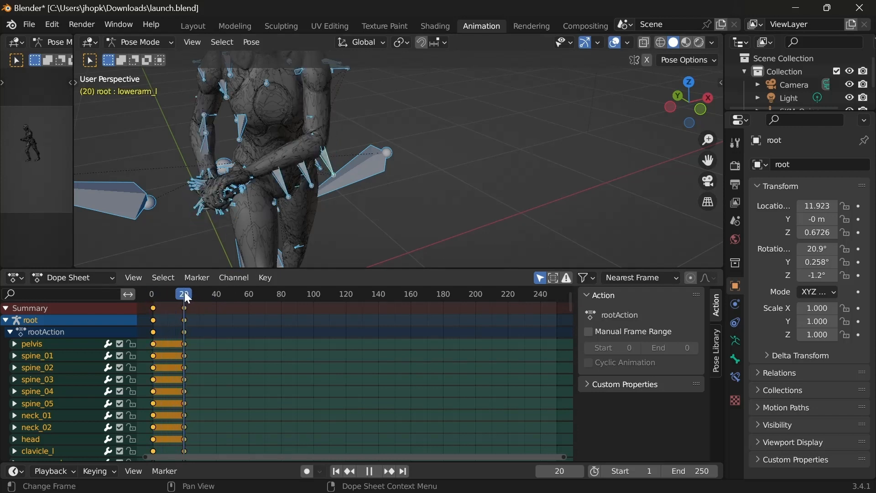
key("space")
key("space")
left_click_drag(219, 292, 178, 295)
key("space")
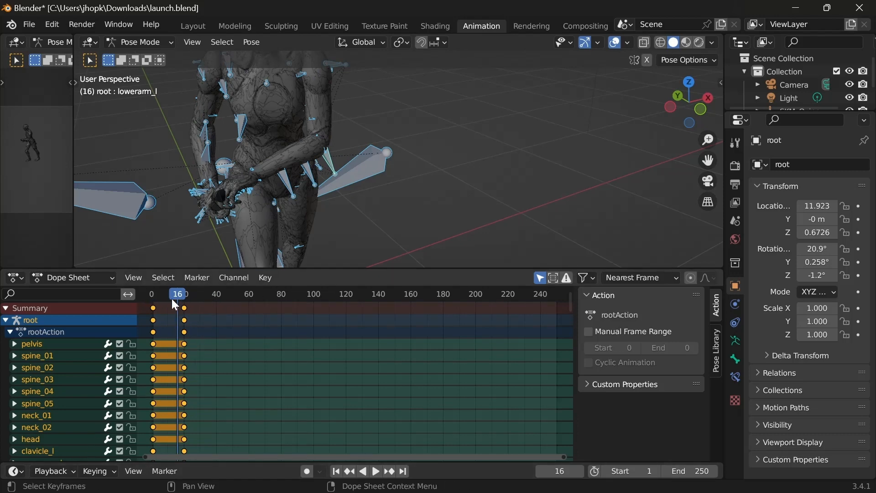
Step: Move to frame 40 and return to the Layout workspace with the armature in Pose Mode
left_click_drag(179, 298, 217, 296)
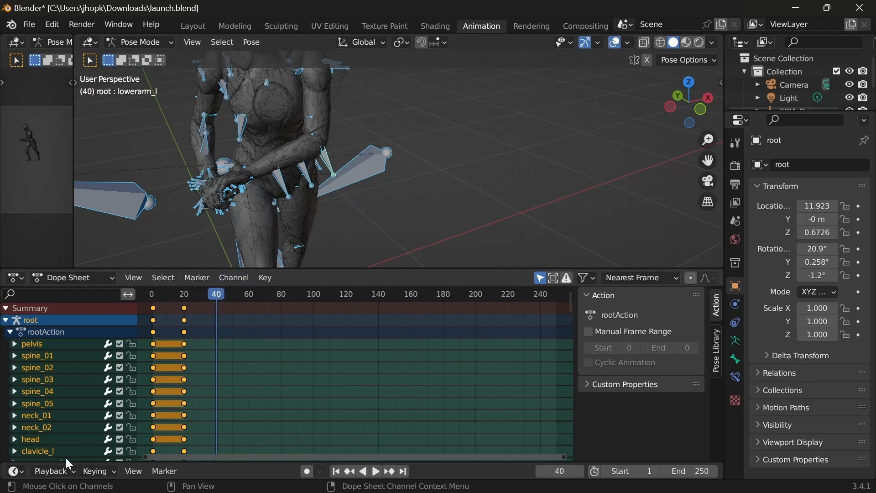
left_click(450, 194)
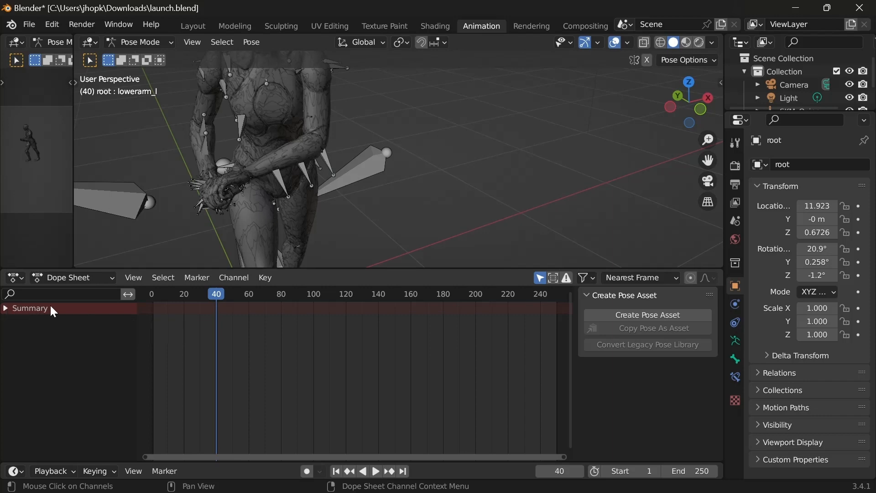
middle_click_drag(398, 260, 347, 256)
left_click(202, 26)
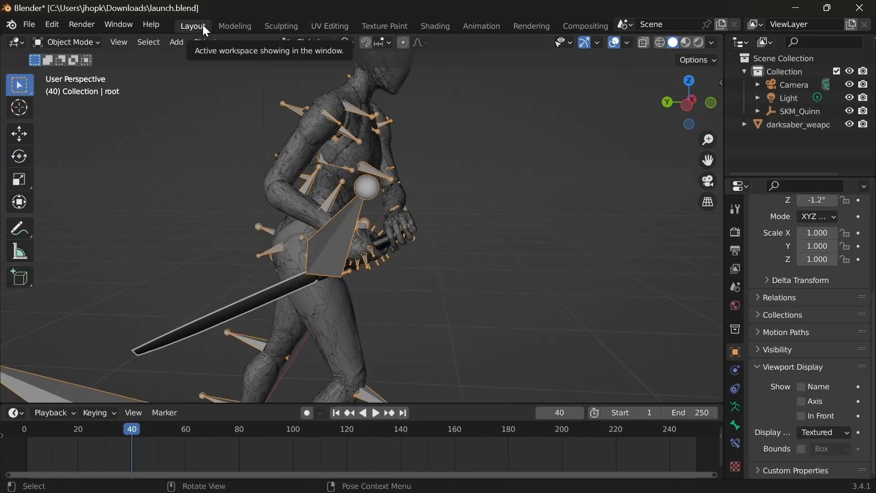
mouse_move(322, 478)
left_click(325, 436)
middle_click_drag(492, 283, 441, 285)
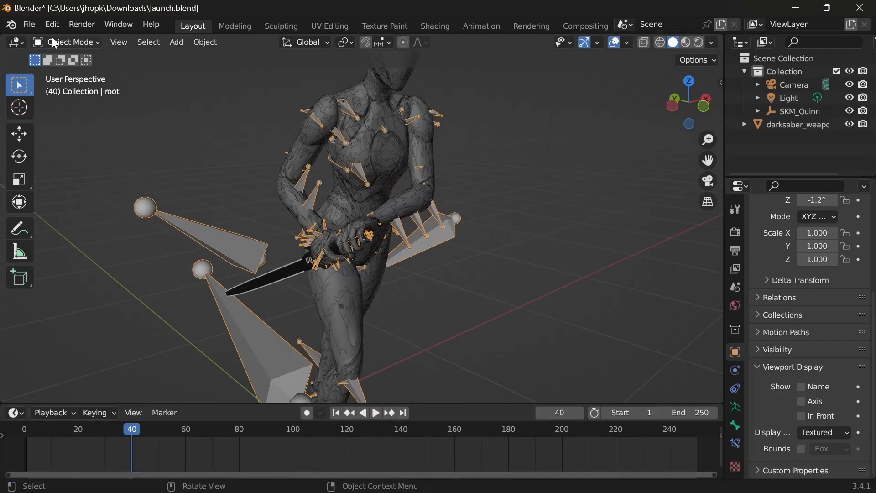
left_click(55, 43)
left_click(62, 83)
Step: Try two bone rotations around the global X axis at frame 40 to start the next arm pose
middle_click_drag(329, 260, 530, 277)
left_click(274, 234)
key("r")
key("x")
left_click(474, 242)
left_click(398, 216)
key("r")
key("x")
left_click(465, 278)
middle_click_drag(466, 278, 397, 270)
Step: Try further arm bone rotations around the global X axis and undo the last change
left_click(226, 248)
key("r")
key("x")
left_click(339, 184)
middle_click_drag(292, 256, 219, 214)
left_click(341, 185)
key("r")
key("x")
left_click(197, 228)
left_click(420, 193, "shift")
middle_click_drag(268, 244, 498, 209)
key("ctrl+z")
Step: Rotate both upper arm bones together around the global X axis at frame 40
left_click(365, 172, "shift")
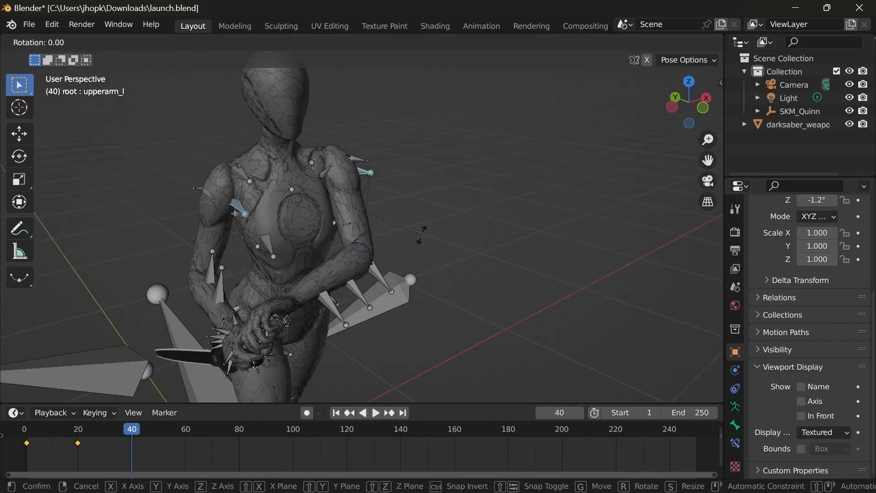
key("x")
left_click(426, 213)
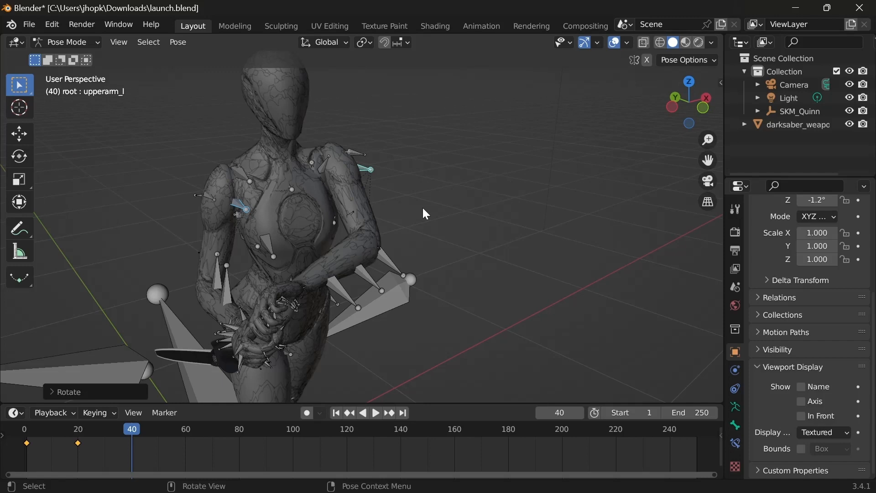
Step: Switch to Object Mode, select the darksaber and rotate it so the blade points forward
middle_click_drag(422, 207, 280, 177)
key("ctrl+Tab")
left_click(292, 215)
middle_click_drag(292, 215, 365, 237)
key("r")
left_click(373, 106)
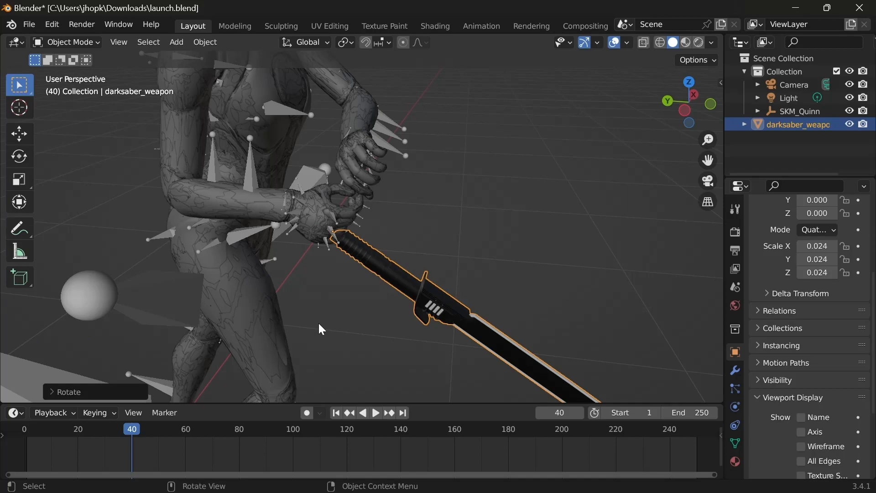
Step: Try rotating the left hand bone around the global X axis and undo the rotation
middle_click_drag(319, 325, 397, 286)
scroll(374, 310, "up", 8)
left_click(399, 282)
scroll(398, 281, "down", 8)
key("r")
key("x")
left_click(433, 215)
middle_click_drag(434, 214, 411, 296)
key("ctrl+z")
Step: Try another global X rotation and a free rotation on the left hand, and undo the last two changes
key("r")
key("x")
left_click(438, 283)
left_click(614, 281)
key("r")
left_click(625, 256)
middle_click_drag(625, 256, 533, 224)
key("ctrl+z")
key("ctrl+z")
scroll(533, 224, "down", 6)
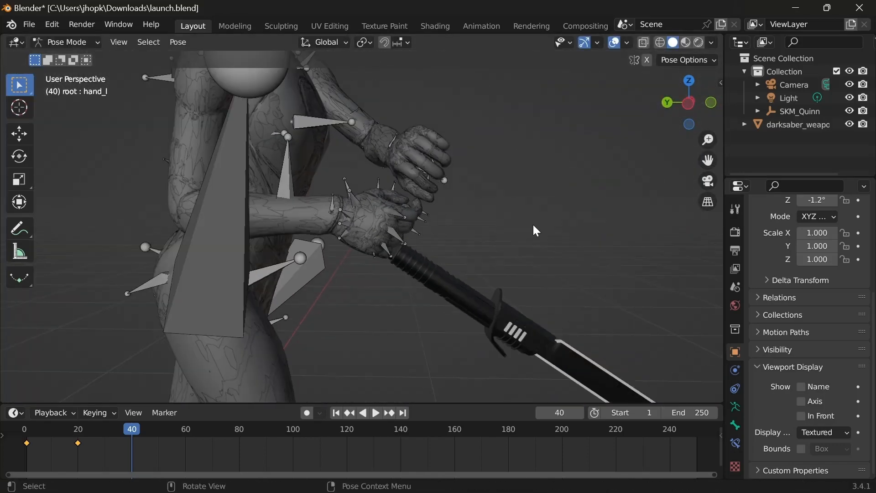
Step: Return to frame 20 in the Animation workspace and go back to Pose Mode in the Layout workspace
left_click(481, 26)
left_click(184, 419)
left_click(184, 405)
scroll(388, 200, "up", 8)
middle_click_drag(338, 215, 477, 196)
left_click(193, 26)
left_click(66, 42)
left_click(63, 85)
Step: Try two global X rotations on the armature's bones at frame 20
middle_click_drag(406, 242, 470, 187)
left_click(306, 235)
key("r")
key("x")
left_click(366, 252)
scroll(366, 253, "down", 5)
scroll(303, 209, "up", 4)
left_click(470, 242)
key("r")
key("x")
left_click(479, 257)
middle_click_drag(478, 256, 320, 228)
Step: Select upperarm_r and upperarm_l together and rotate them around the global X axis to raise both arms
left_click(388, 192)
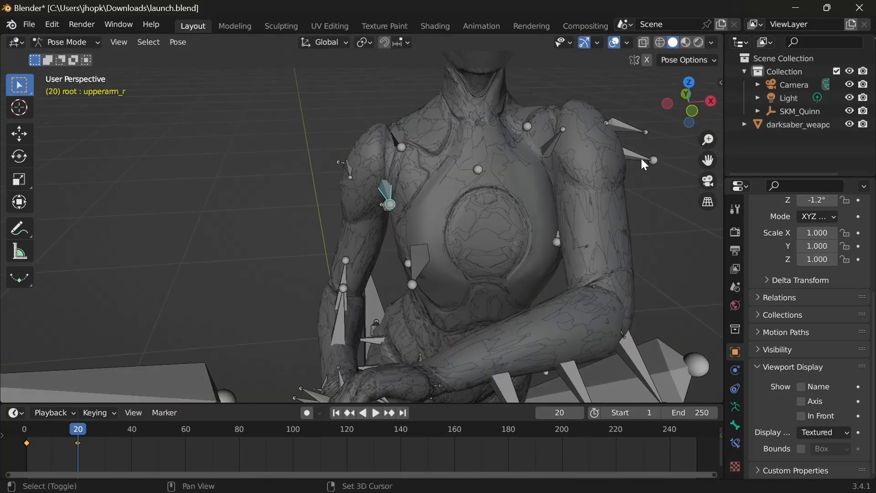
left_click(641, 158, "shift")
key("r")
key("x")
left_click(548, 219)
middle_click_drag(493, 228, 601, 256)
scroll(601, 257, "down", 4)
scroll(355, 226, "up", 3)
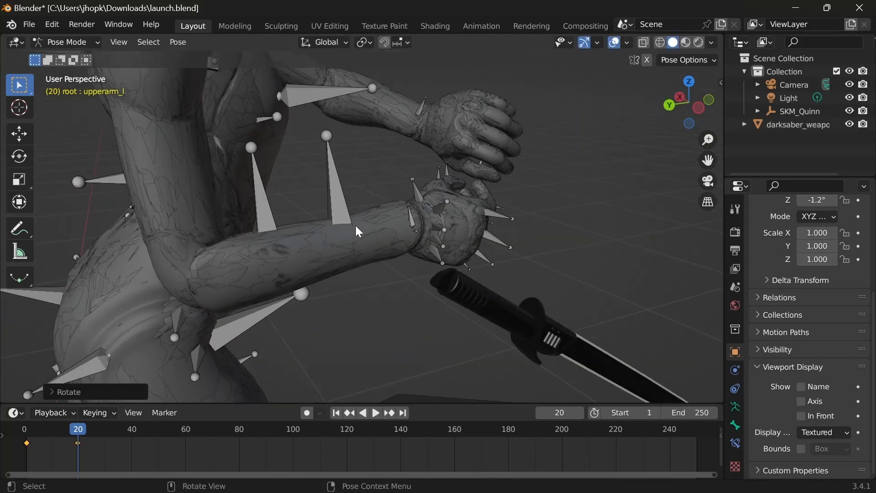
Step: Rotate the hand_r bone around the global X axis to tilt the right hand upward
middle_click_drag(355, 226, 395, 250)
left_click(401, 232)
key("r")
key("x")
left_click(416, 216)
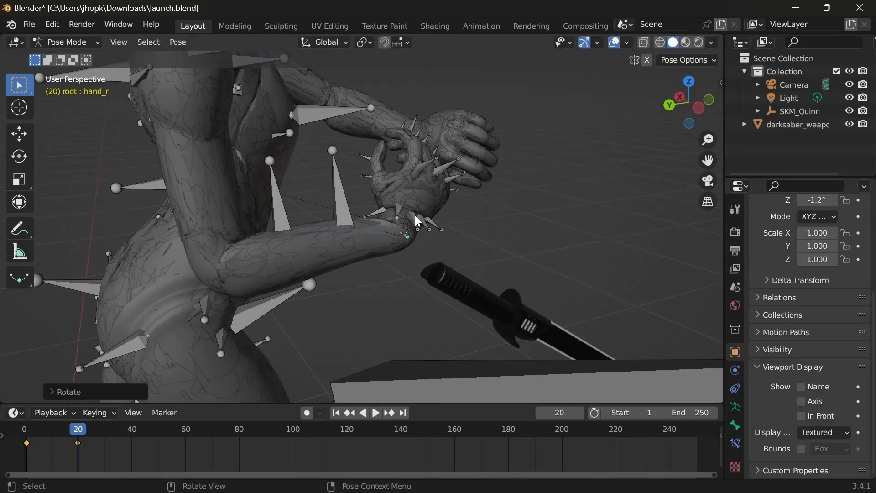
Step: Select the lowerarm_r bone and rotate the right forearm around the global X axis
left_click(281, 208)
left_click(225, 193)
middle_click_drag(225, 193, 210, 195)
left_click(288, 210)
left_click(440, 227)
left_click(366, 221)
key("r")
key("x")
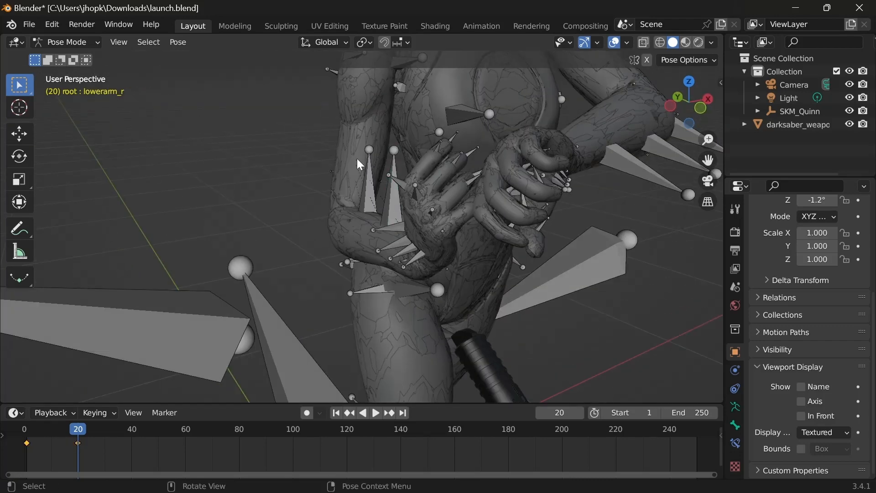
Step: Rotate the bone at the right wrist and the lowerarm_r bone in turn around the global X axis
left_click(432, 343)
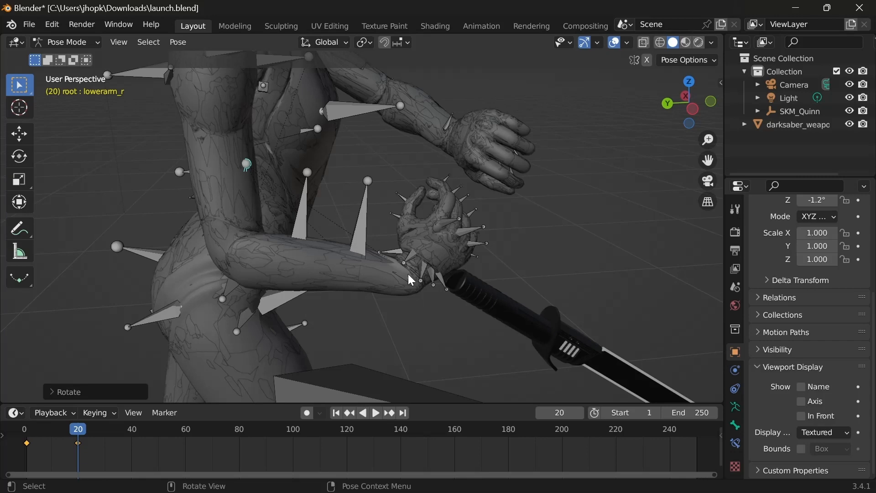
left_click(408, 275)
key("r")
key("x")
left_click(445, 320)
left_click(247, 166)
key("r")
key("x")
left_click(280, 251)
Step: Select the upperarm_r bone and rotate the right upper arm around the global X axis
middle_click_drag(279, 228, 260, 208)
left_click(244, 132)
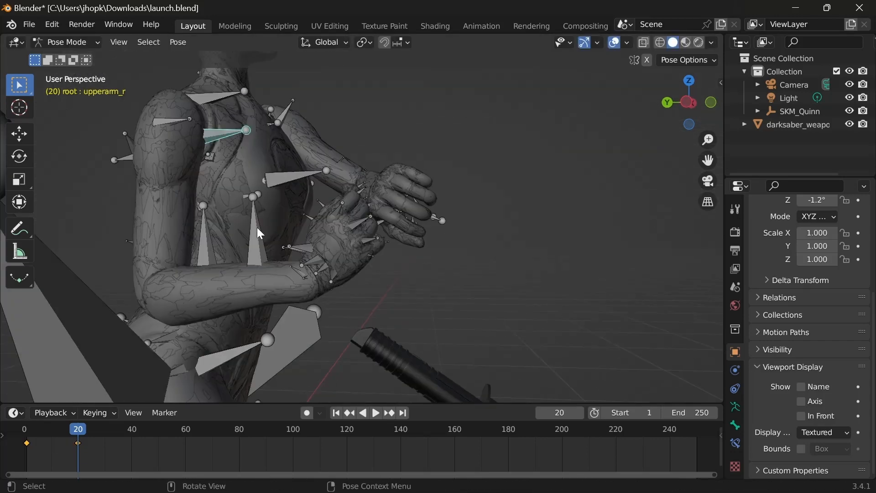
key("r")
key("x")
left_click(273, 245)
Step: Select the upperarm_l bone and rotate the left upper arm around the global X axis
middle_click_drag(273, 244, 254, 245)
left_click(255, 244)
key("r")
key("x")
left_click(396, 210)
Step: Rotate the lowerarm_l bone around the global X and Z axes to bring the left hand toward the right hand
middle_click_drag(395, 210, 281, 228, "shift")
scroll(281, 229, "down", 4)
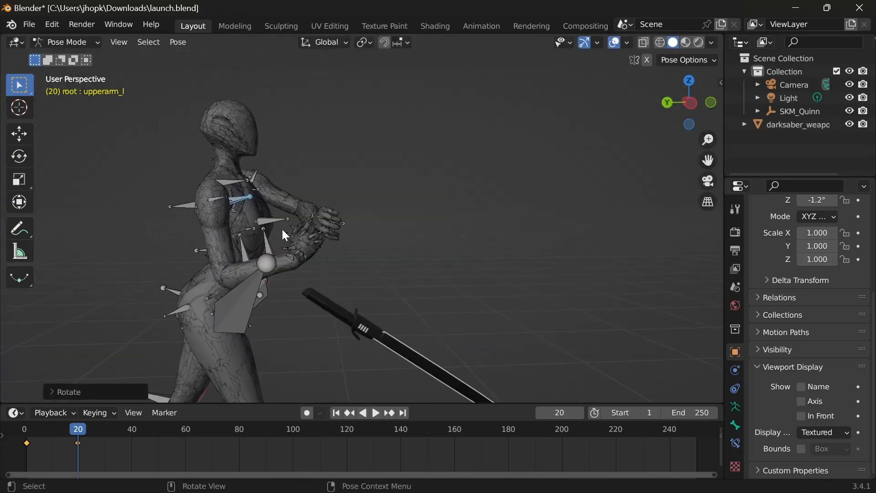
scroll(282, 228, "up", 4)
middle_click_drag(321, 293, 228, 274)
left_click(448, 235)
middle_click_drag(448, 235, 497, 292)
key("r")
key("x")
left_click(445, 294)
key("r")
key("z")
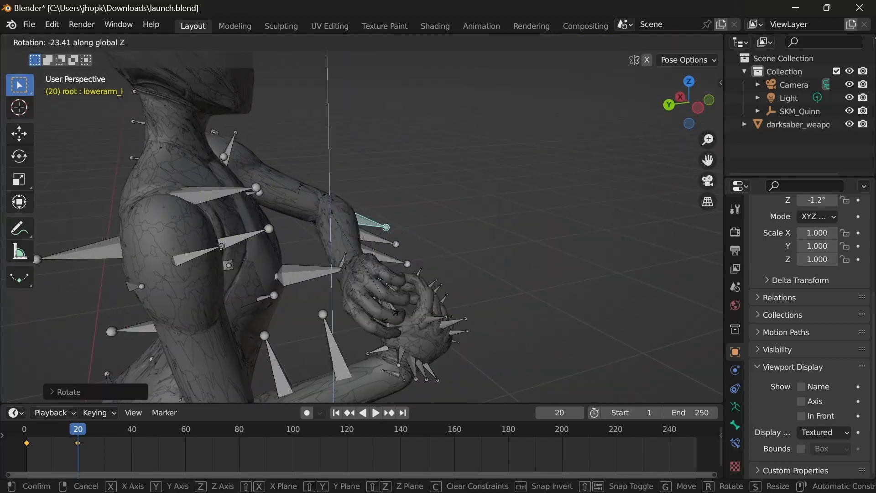
left_click(390, 316)
Step: Refine the left arm's pose with one global X rotation and one global Y rotation
scroll(369, 283, "up", 4)
middle_click_drag(369, 246, 340, 242)
key("r")
key("x")
left_click(392, 234)
key("r")
key("y")
left_click(413, 231)
Step: Rotate the hand_l bone around the global X axis and adjust it with a free rotation
middle_click_drag(413, 231, 324, 267)
left_click(324, 267)
key("r")
key("x")
left_click(240, 233)
middle_click_drag(240, 233, 319, 224)
scroll(322, 228, "down", 2)
key("r")
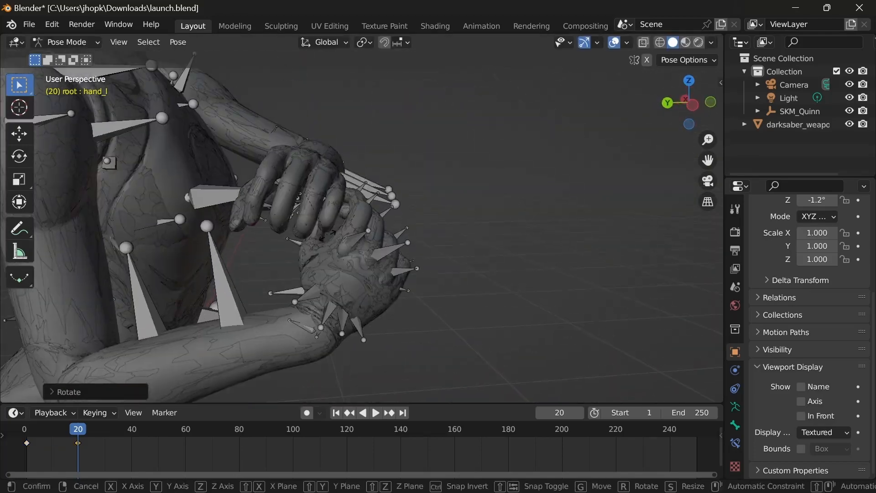
left_click(331, 224)
Step: Fine-tune the tilt of the hand_l bone with another rotation around the global X axis
scroll(347, 207, "down", 5)
middle_click_drag(349, 260, 360, 329, "shift")
scroll(356, 319, "up", 6)
key("r")
key("x")
left_click(244, 355)
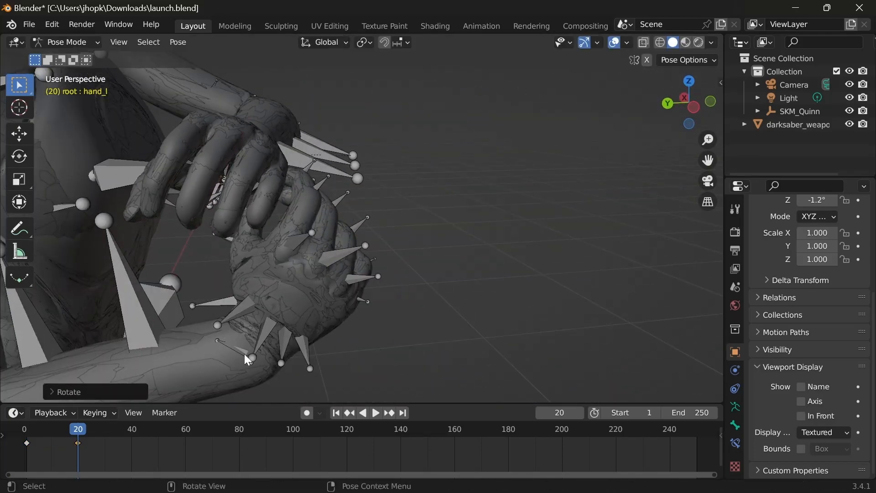
Step: Select the bone at the right wrist and rotate it around the global X axis to tilt the right hand
left_click(245, 355)
middle_click_drag(245, 355, 290, 319)
left_click(232, 301)
key("r")
key("x")
left_click(313, 244)
Step: Select the lowerarm_l bone and rotate the left forearm around the global Z axis
left_click(387, 148)
key("r")
key("z")
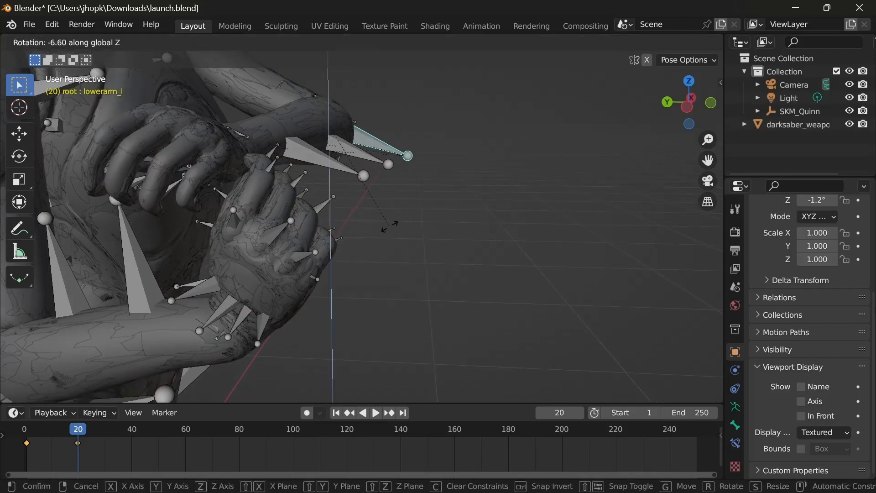
left_click(389, 227)
Step: Select the darksaber in Object Mode and move it along the global Y axis toward the hands
middle_click_drag(388, 228, 325, 259)
scroll(325, 258, "down", 4)
left_click(325, 258)
left_click(434, 343)
key("g")
key("y")
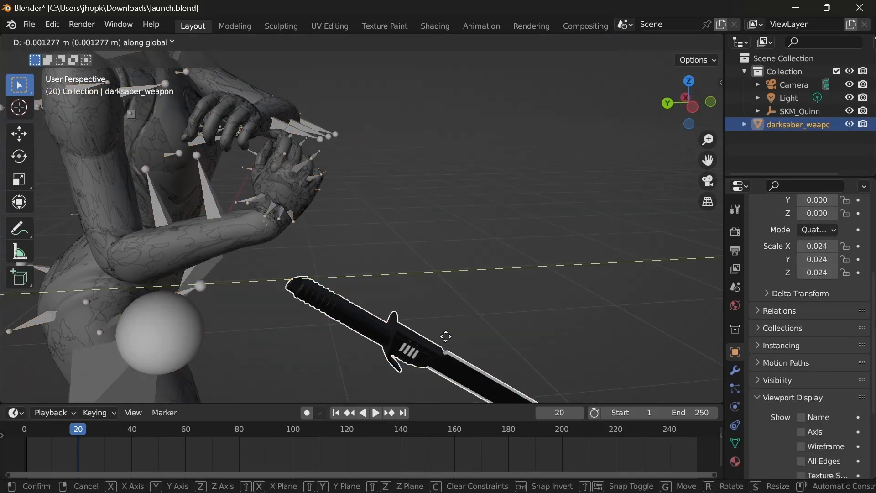
left_click(365, 315)
Step: Position the darksaber's hilt near the hands by moving it along the global Y and Z axes
middle_click_drag(123, 196, 235, 199)
scroll(320, 228, "up", 4)
key("g")
key("y")
left_click(395, 251)
middle_click_drag(480, 254, 414, 286)
key("g")
key("z")
left_click(651, 294)
Step: Rotate the darksaber around the global X axis and adjust its angle freely to line up with the grip
key("r")
key("x")
left_click(498, 316)
key("r")
left_click(310, 178)
Step: Fit the darksaber's hilt inside the curled fingers by moving it along the global Y axis
key("g")
key("y")
left_click(349, 170)
scroll(349, 170, "up", 5)
right_click(425, 313)
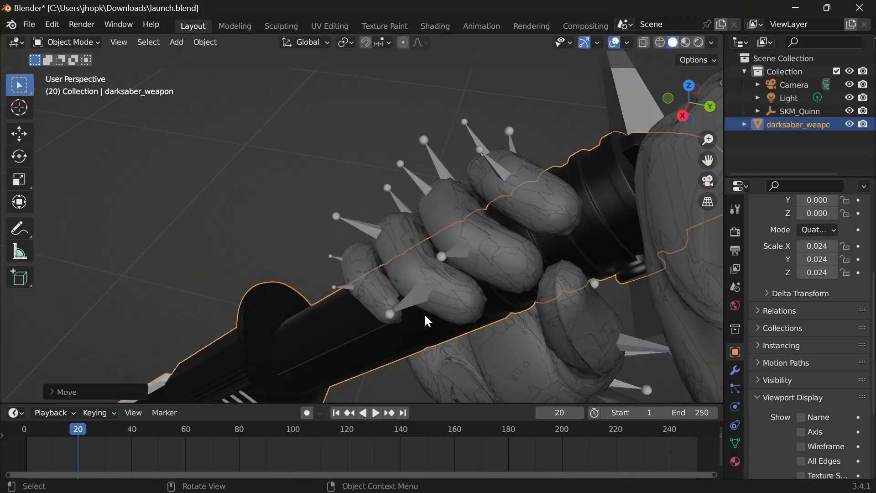
key("g")
key("y")
left_click(601, 235)
Step: Return the armature to Pose Mode and rotate the upperarm_r bone around the global X axis
middle_click_drag(601, 235, 500, 281)
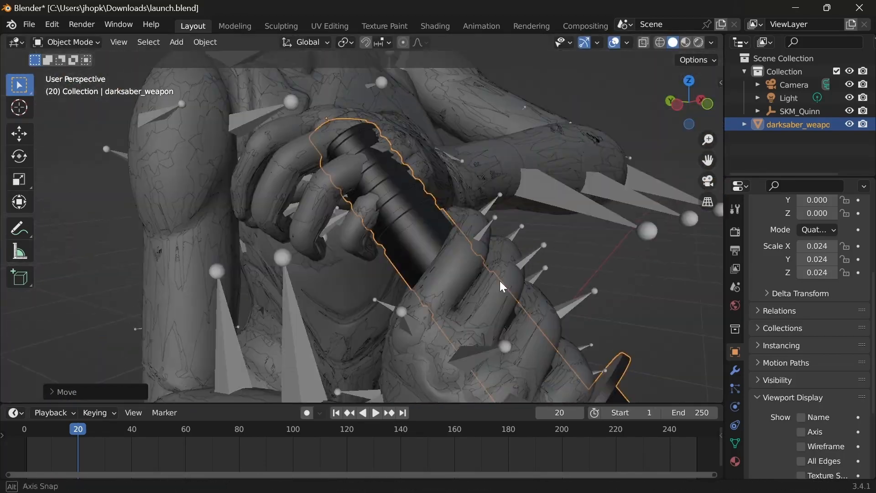
scroll(452, 253, "down", 5)
scroll(380, 238, "up", 8)
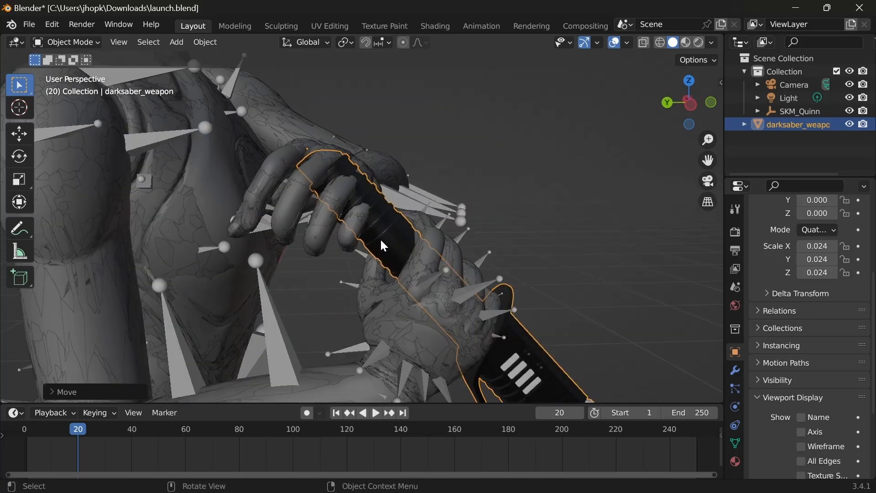
middle_click_drag(380, 238, 278, 231)
left_click(448, 215)
key("ctrl+Tab")
middle_click_drag(351, 192, 426, 182)
left_click(323, 190)
key("r")
key("x")
left_click(319, 219)
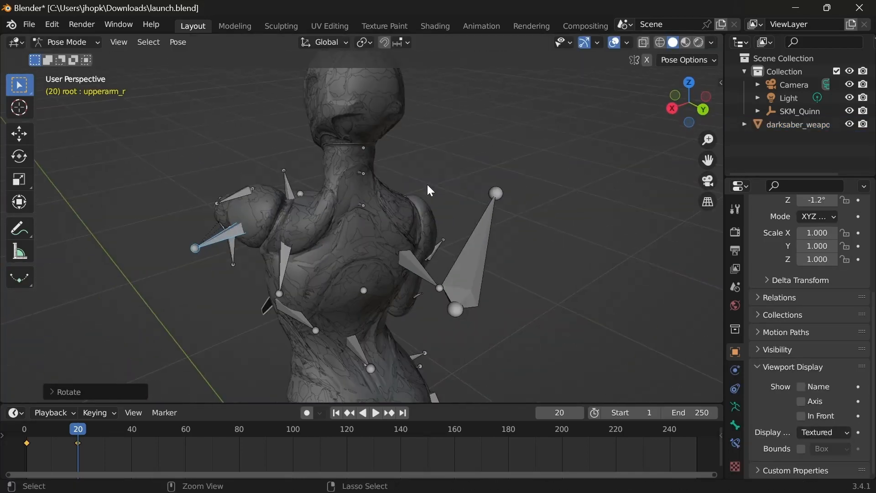
Step: Try to rotate a bone on the mannequin's back around the global X axis
left_click(280, 260)
middle_click_drag(456, 356, 487, 373)
key("r")
key("x")
left_click(410, 274)
middle_click_drag(411, 274, 388, 295)
key("ctrl+z")
Step: Select two arm bones in turn and rotate each around the global X axis to reposition the hands
middle_click_drag(388, 294, 114, 297)
left_click(326, 253)
key("r")
key("x")
left_click(430, 255)
middle_click_drag(260, 222, 388, 215)
left_click(349, 205)
key("r")
key("x")
left_click(598, 185)
Step: Refine the arm pose with two further global X rotations to bring the hands around the darksaber's hilt
middle_click_drag(593, 194, 424, 278)
scroll(425, 279, "down", 2)
key("r")
key("x")
left_click(354, 239)
scroll(357, 221, "up", 4)
left_click(385, 297)
key("r")
key("x")
left_click(393, 224)
Step: Move the darksaber along the global Y axis to seat its hilt in the right hand
scroll(393, 224, "down", 5)
middle_click_drag(392, 223, 182, 258, "shift")
middle_click_drag(320, 260, 565, 214, "shift")
scroll(565, 214, "up", 5)
key("g")
key("y")
left_click(426, 245)
Step: Select the mannequin's armature and switch it to Pose Mode
middle_click_drag(516, 249, 397, 268)
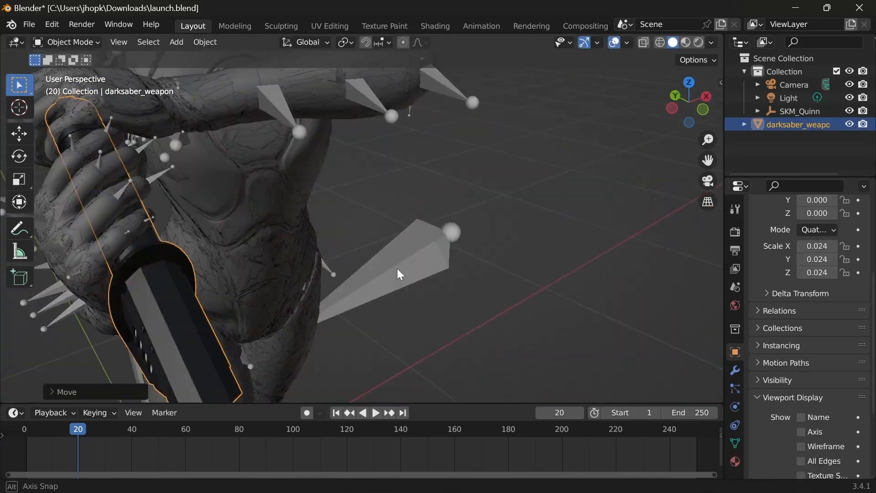
left_click(457, 264)
scroll(365, 255, "down", 4)
middle_click_drag(245, 225, 347, 200)
left_click(274, 176)
left_click(66, 42)
left_click(60, 83)
Step: Rotate the left lower-arm bone lowerarm_l around the global X axis to bring the left hand toward the darksaber's hilt
left_click(302, 137)
key("g")
key("x")
key("r")
key("x")
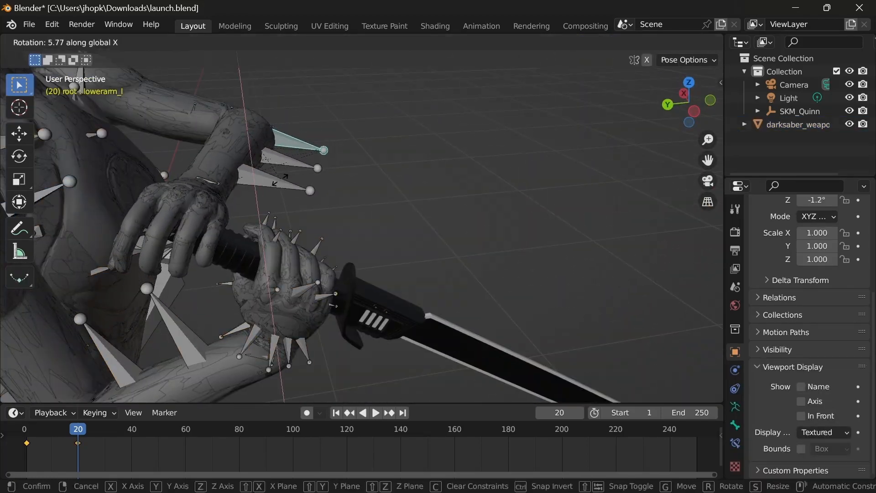
left_click(270, 183)
Step: Refine the left lower arm with rotations around the global Y and Z axes to line the hand up with the hilt
key("r")
key("y")
middle_click_drag(268, 186, 292, 228)
left_click(284, 182)
key("r")
key("z")
left_click(274, 188)
Step: Select a bone on the left forearm, rotate it freely, and refine the pose with a global X rotation
left_click(299, 156)
key("r")
left_click(256, 265)
middle_click_drag(256, 265, 410, 238)
scroll(321, 176, "up", 3)
left_click(449, 205)
key("r")
key("x")
left_click(365, 266)
Step: Adjust the left hand's placement over the hilt with global Y and Z rotations followed by a free rotation
middle_click_drag(347, 266, 315, 205)
key("r")
key("y")
left_click(452, 237)
key("r")
key("z")
left_click(331, 256)
key("r")
left_click(334, 235)
Step: Select another left-arm bone and rotate it around the global X and Z axes to fit the hand to the hilt
left_click(262, 193)
key("r")
key("x")
left_click(404, 274)
left_click(684, 196)
middle_click_drag(685, 195, 719, 257)
key("r")
key("z")
left_click(2, 280)
Step: Rotate the left-arm bone around the global Y axis to settle the left hand over the hilt
key("r")
middle_click_drag(3, 280, 428, 259)
key("y")
left_click(414, 273)
scroll(428, 259, "up", 3)
left_click(429, 259)
scroll(393, 297, "up", 4)
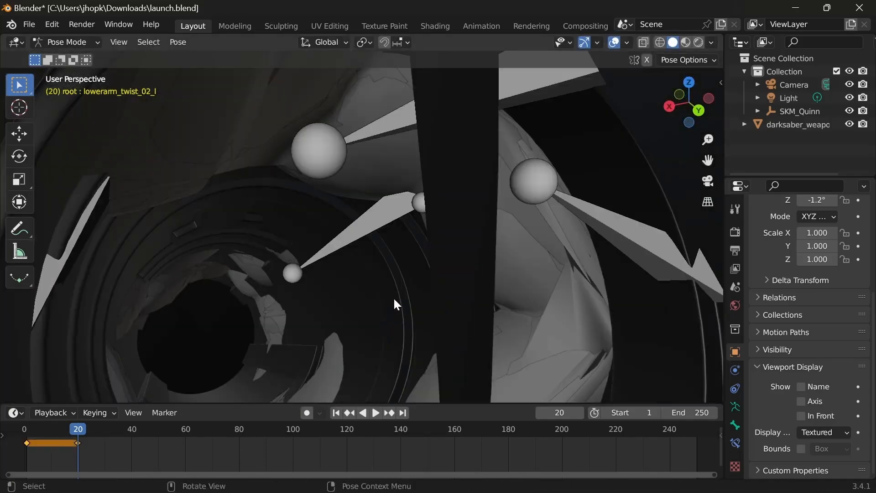
Step: Curl the left hand's finger bones toward the hilt with two rotations around the global Y axis
left_click(398, 208)
scroll(399, 210, "down", 5)
key("r")
key("y")
middle_click_drag(399, 210, 365, 218)
left_click(446, 201)
key("r")
key("y")
left_click(340, 225)
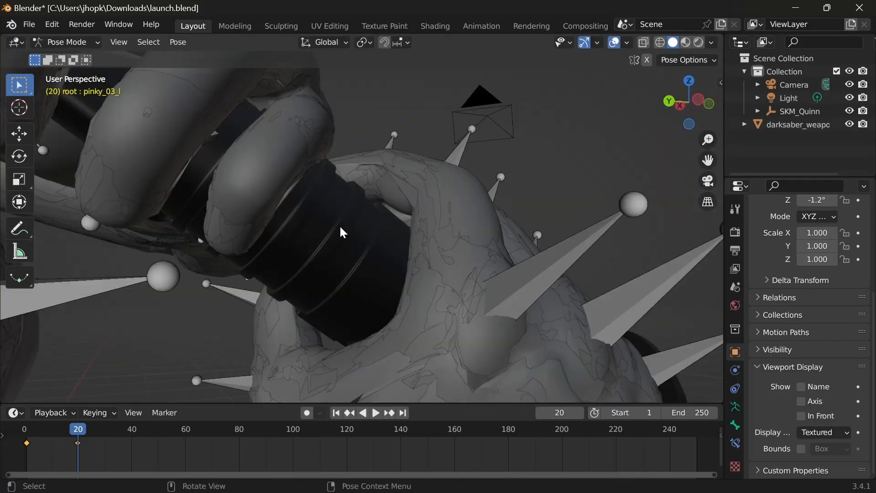
Step: Rotate the left pinky's tip bone pinky_03_l around the global Y axis to close it around the hilt, and clear the selection
key("r")
key("y")
left_click(283, 274)
middle_click_drag(283, 274, 201, 214)
left_click(343, 255)
scroll(344, 255, "down", 6)
scroll(274, 251, "down", 2)
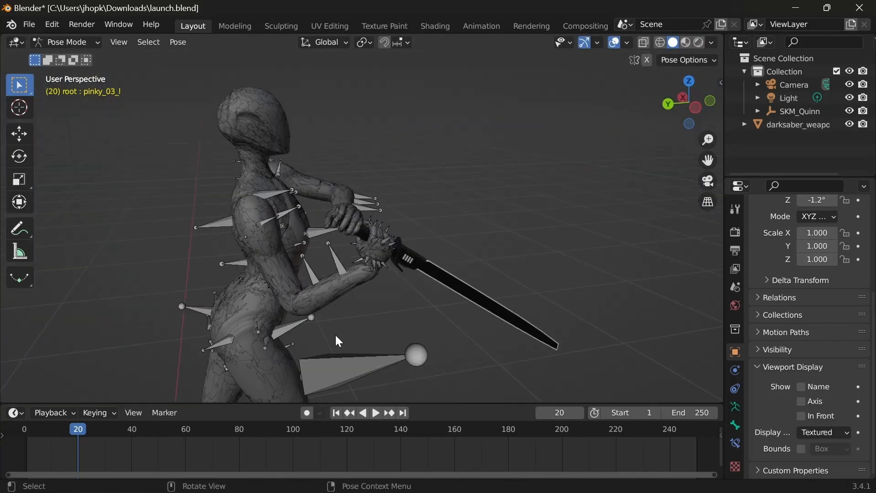
mouse_move(324, 476)
left_click(326, 444)
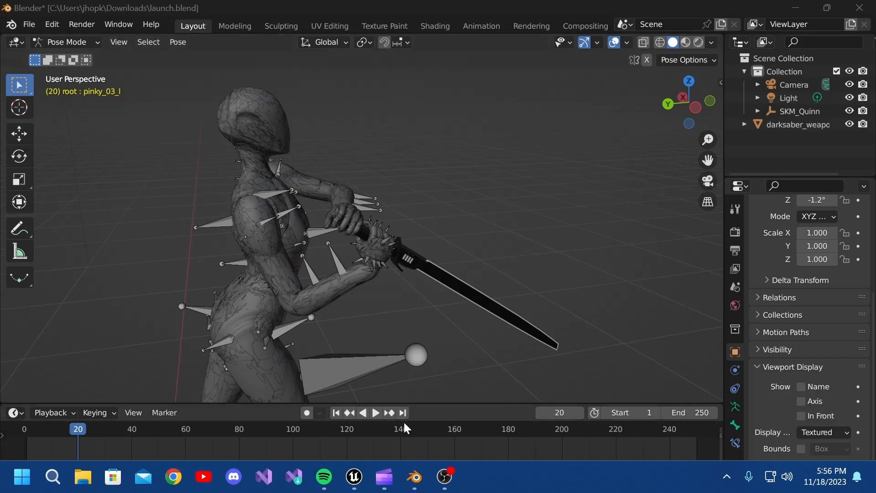
left_click(415, 477)
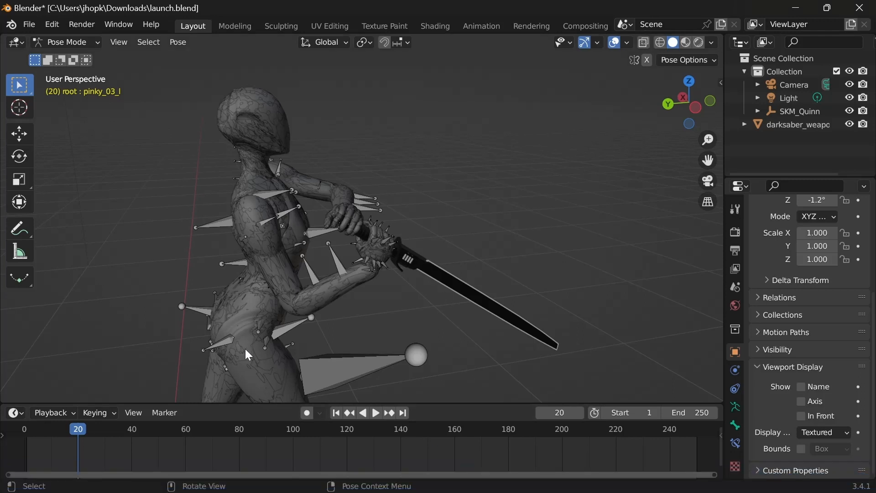
Step: Switch to the Animation workspace and enlarge the Dope Sheet area
mouse_move(219, 403)
left_mouse_down()
mouse_move(258, 342)
mouse_move(259, 322)
left_mouse_up()
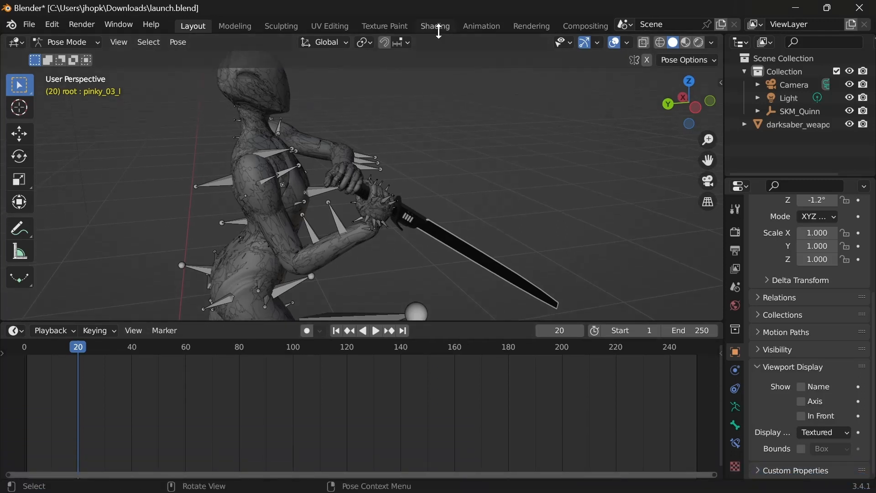
left_click(473, 30)
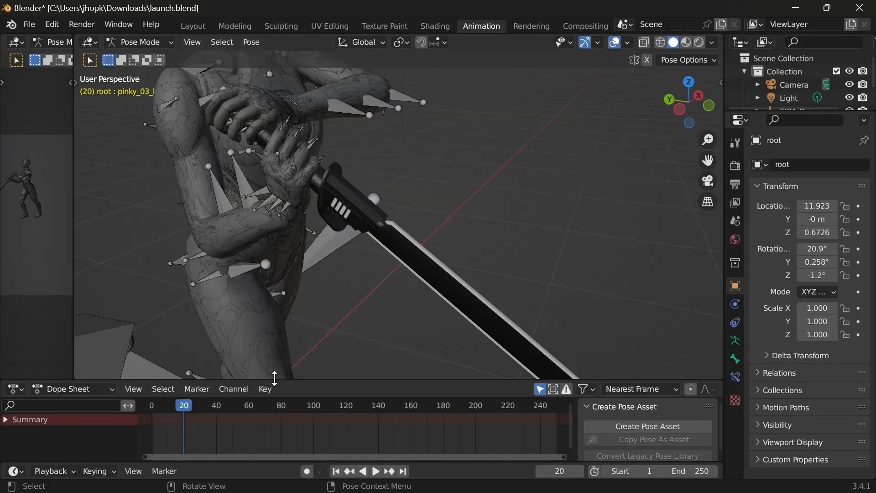
left_click_drag(274, 380, 311, 267)
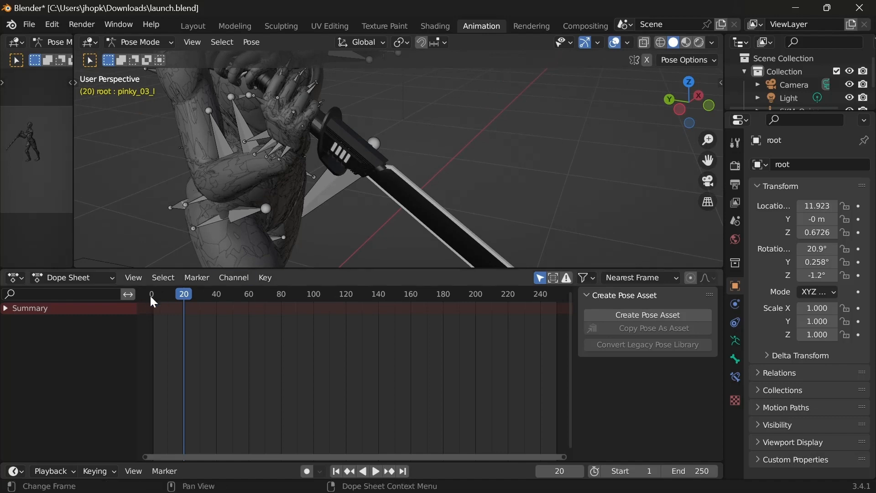
left_click(238, 122)
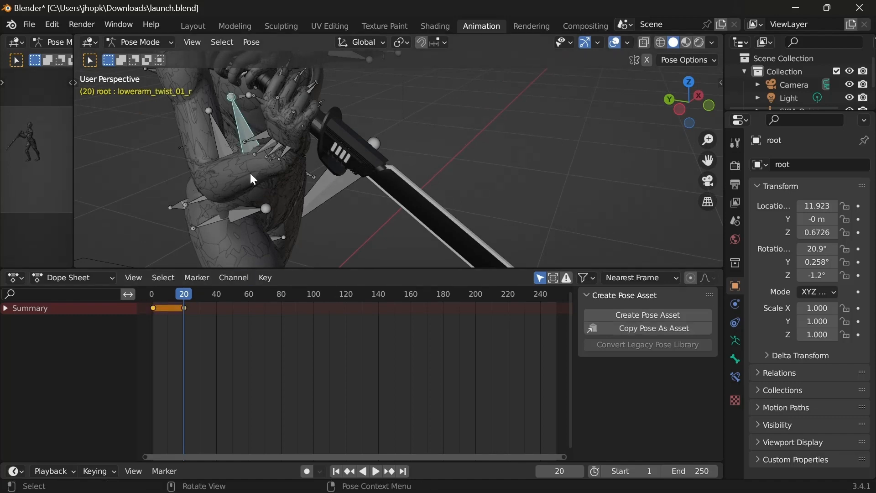
mouse_move(182, 294)
left_mouse_down()
mouse_move(207, 294)
mouse_move(184, 293)
left_mouse_up()
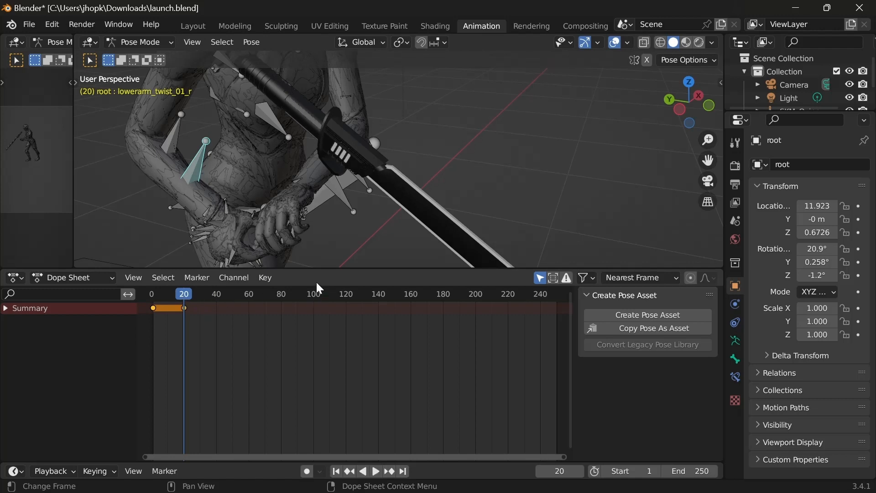
key("ctrl+z")
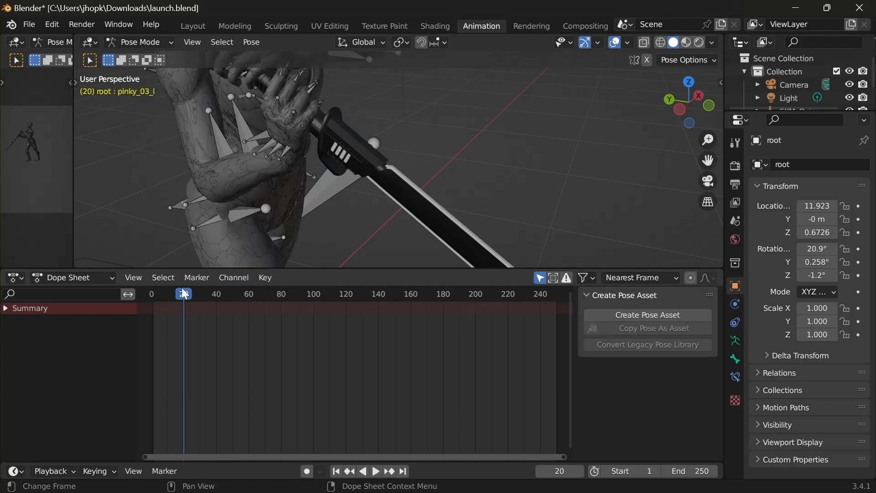
left_click(243, 131)
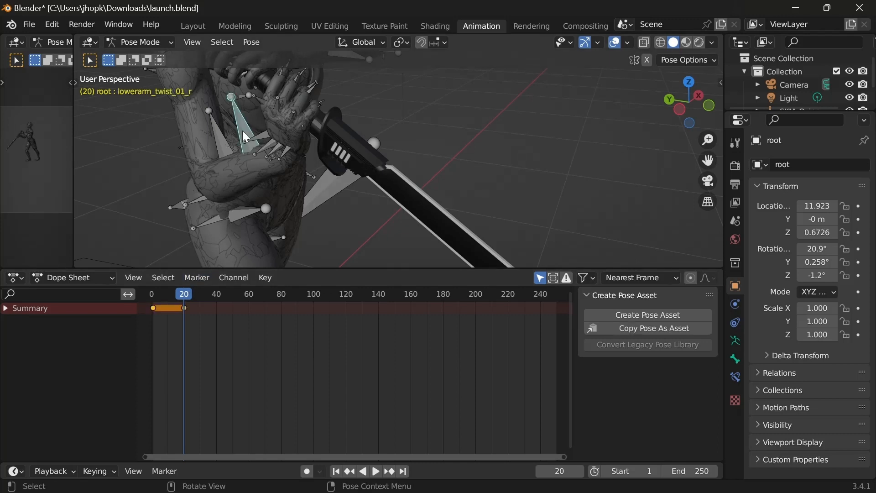
left_click_drag(183, 293, 216, 300)
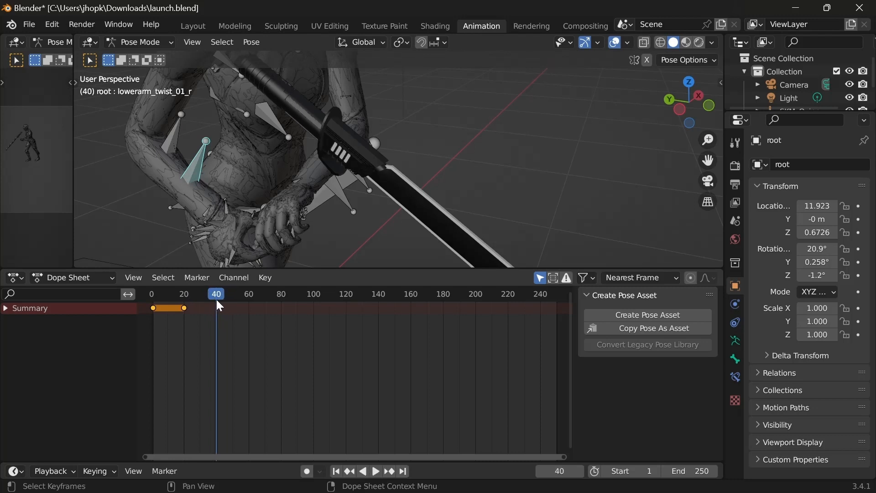
key("ctrl+z")
key("ctrl+z")
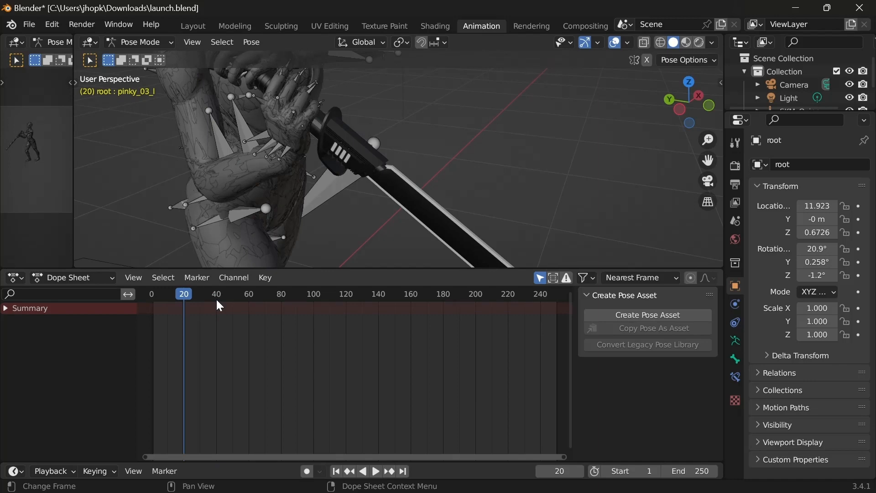
Step: Copy the pose of all the mannequin's bones at frame 20, and clear the selection
key("a")
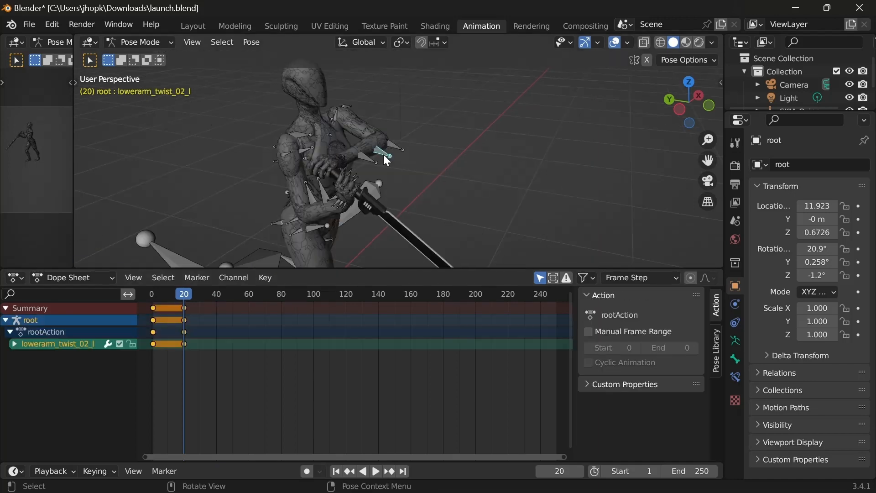
key("a")
right_click(386, 160)
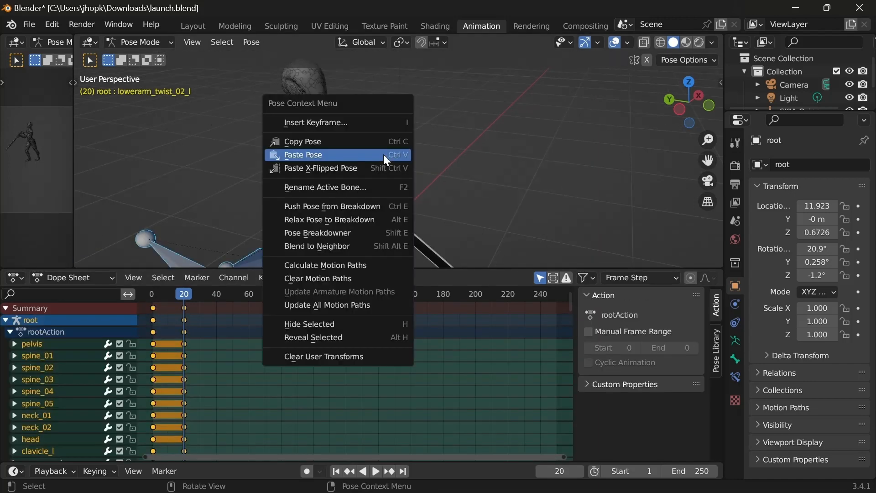
left_click(350, 141)
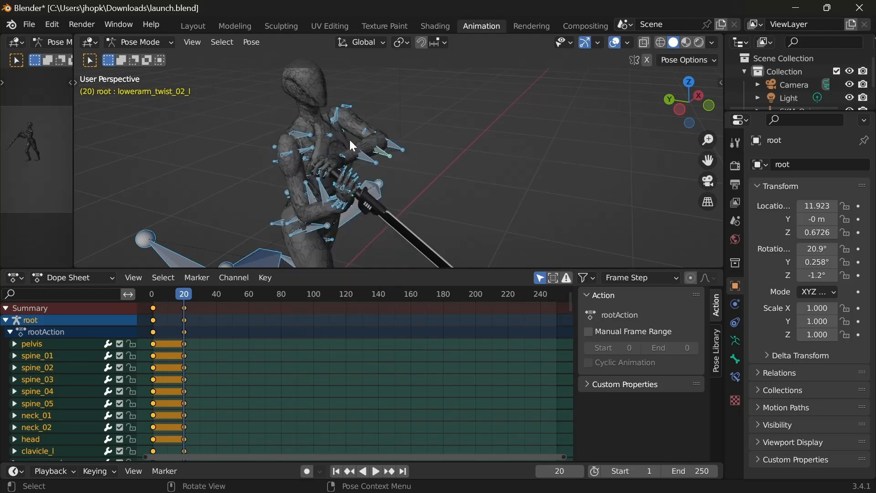
left_click(234, 183)
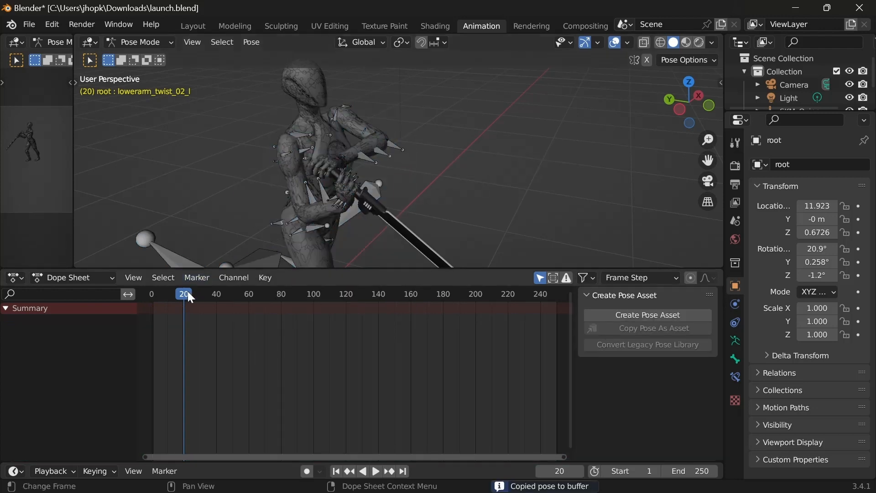
Step: Paste the copied pose onto all bones at frame 40 and insert Location & Rotation keyframes for it
left_click_drag(187, 291, 217, 293)
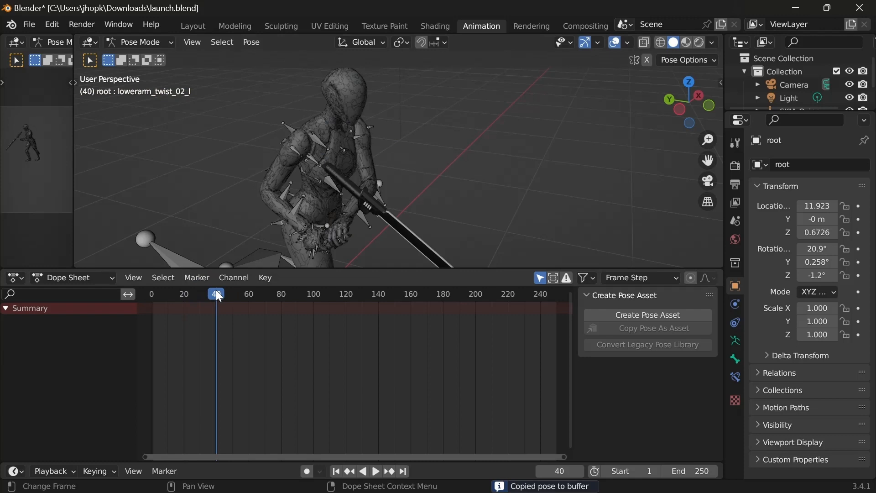
left_click(318, 144)
key("a")
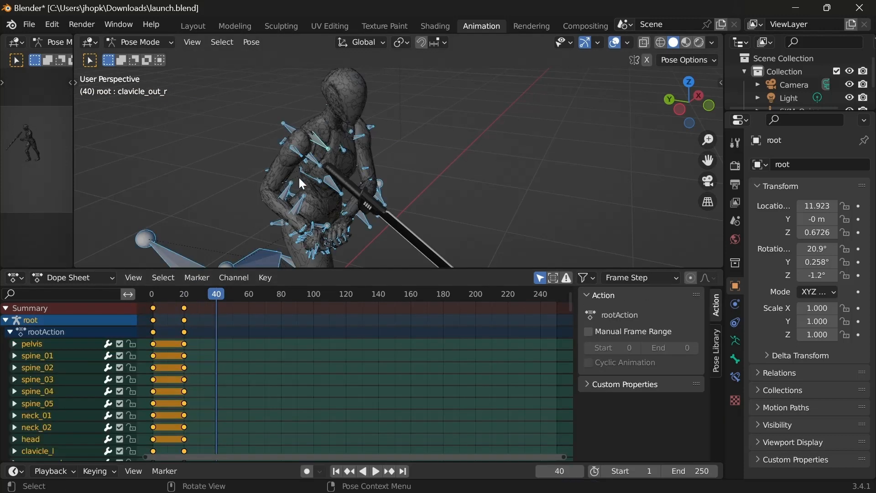
right_click(328, 157)
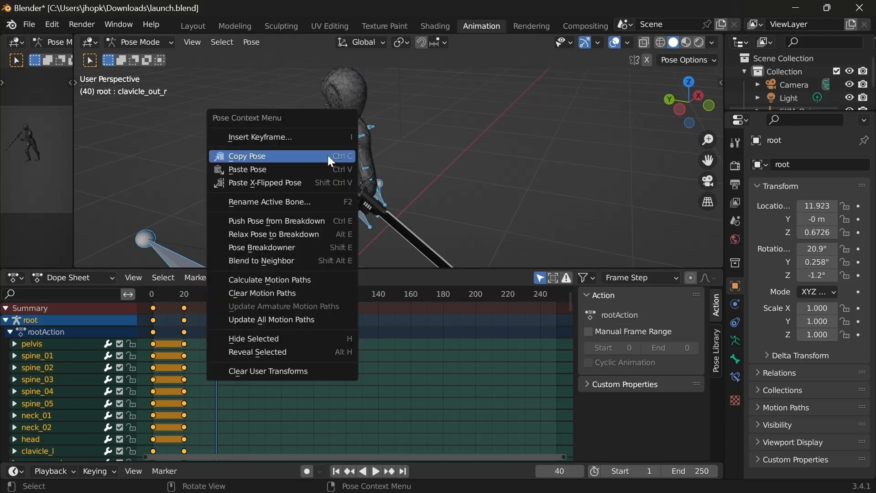
left_click(295, 173)
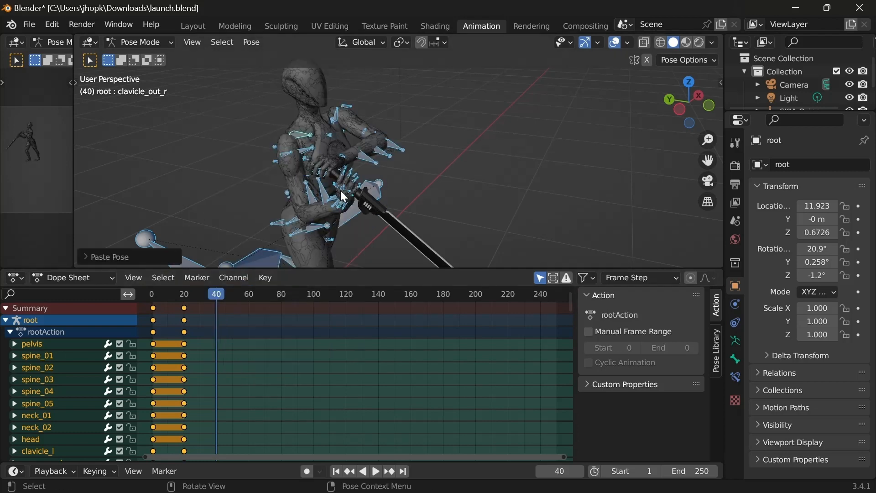
key("i")
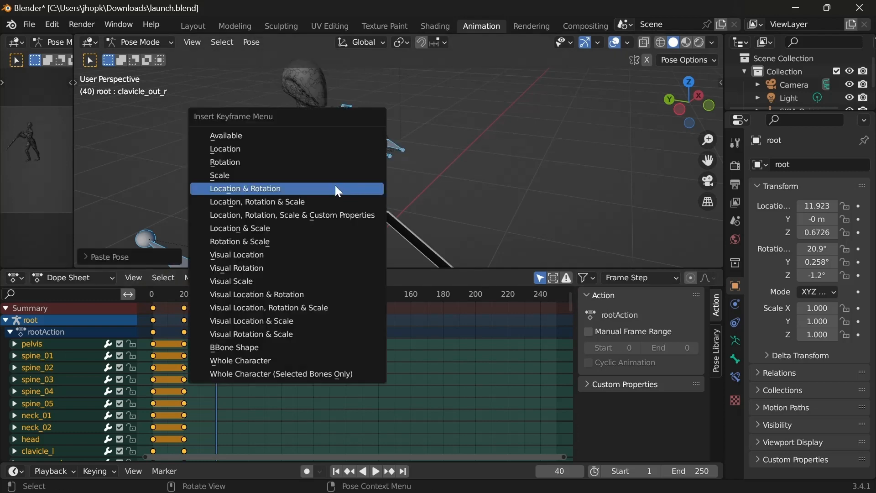
left_click(261, 194)
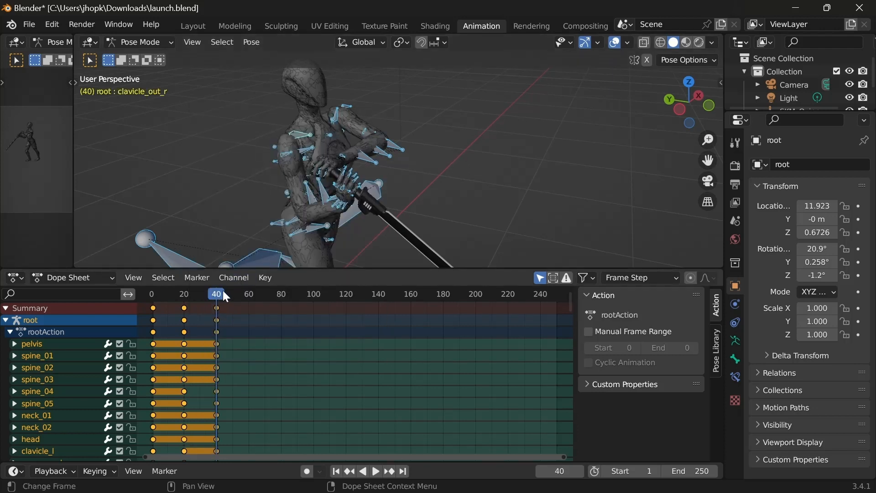
Step: Collapse the root channels in the Dope Sheet, and play and scrub the animation to check the poses up to frame 40
key("space")
left_click_drag(216, 297, 185, 294)
left_click(5, 321)
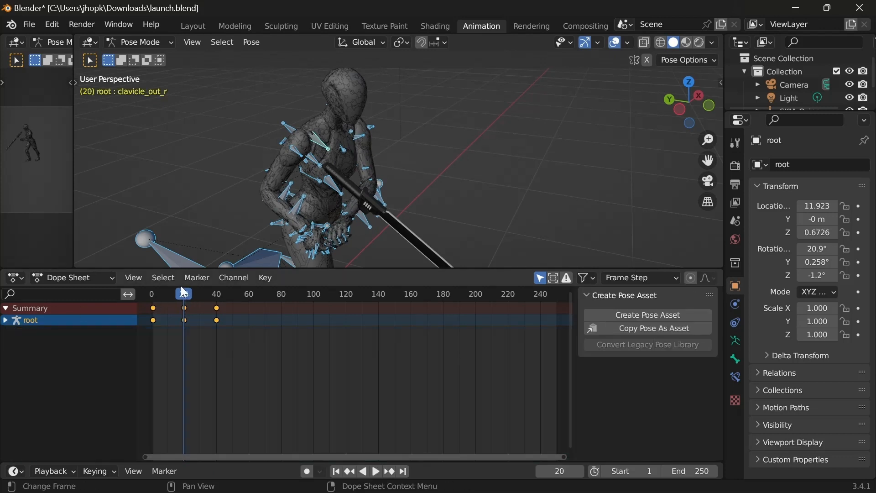
key("shift+Left")
key("space")
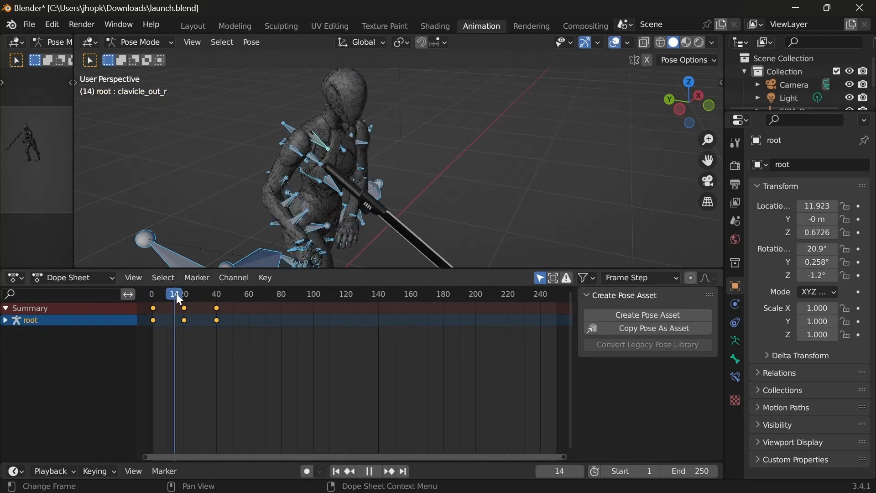
left_click_drag(185, 294, 217, 296)
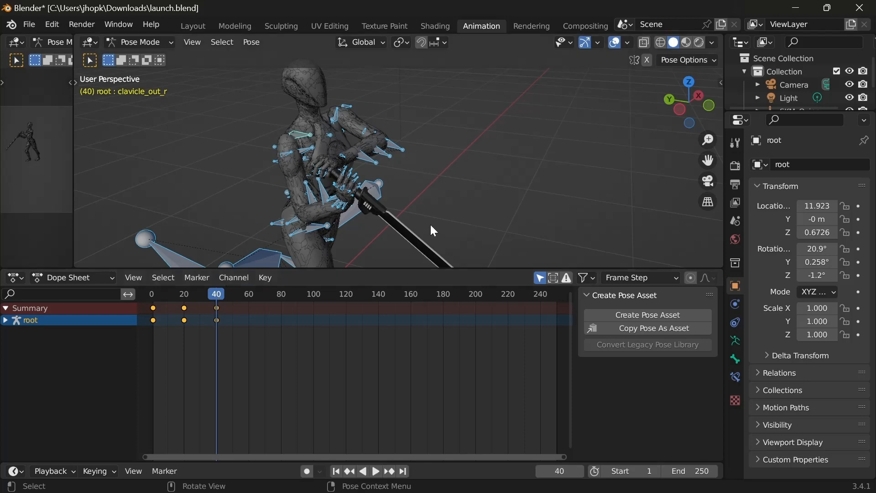
Step: Examine the two-handed grip on the darksaber's hilt at frame 40 from close up and from several angles
scroll(304, 157, "up", 6)
scroll(260, 163, "down", 4)
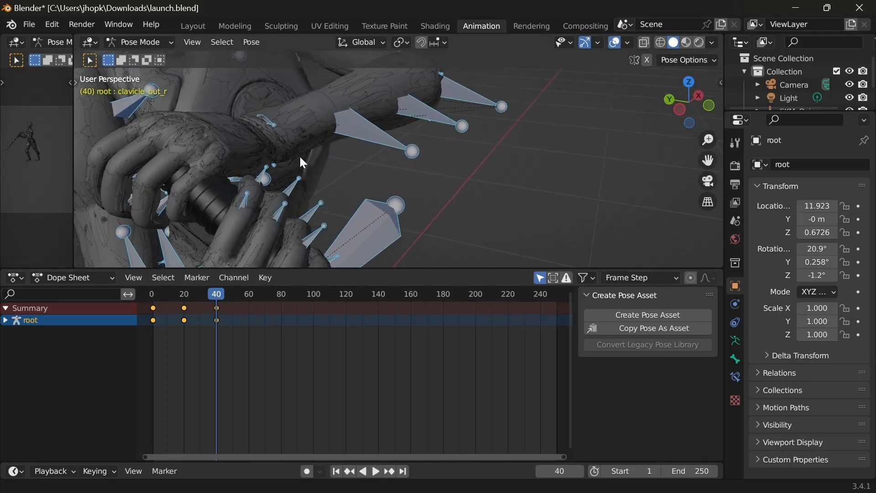
middle_click_drag(301, 159, 249, 164)
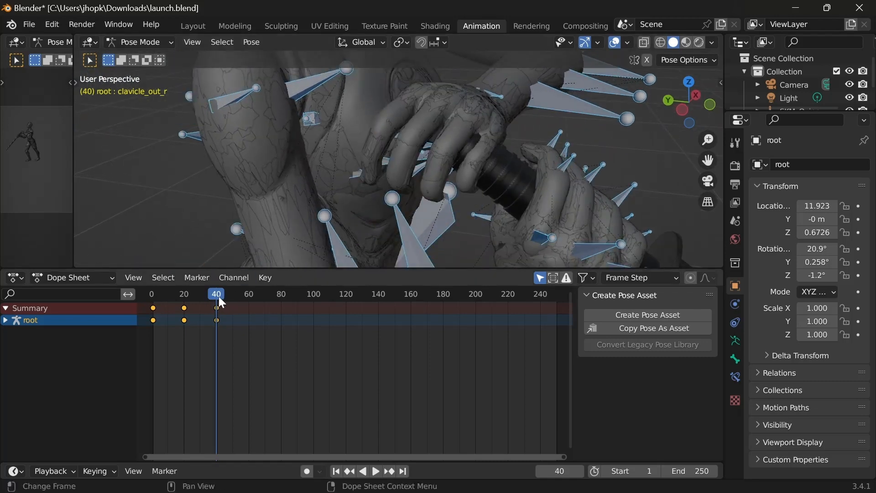
middle_click_drag(539, 171, 406, 168, "shift")
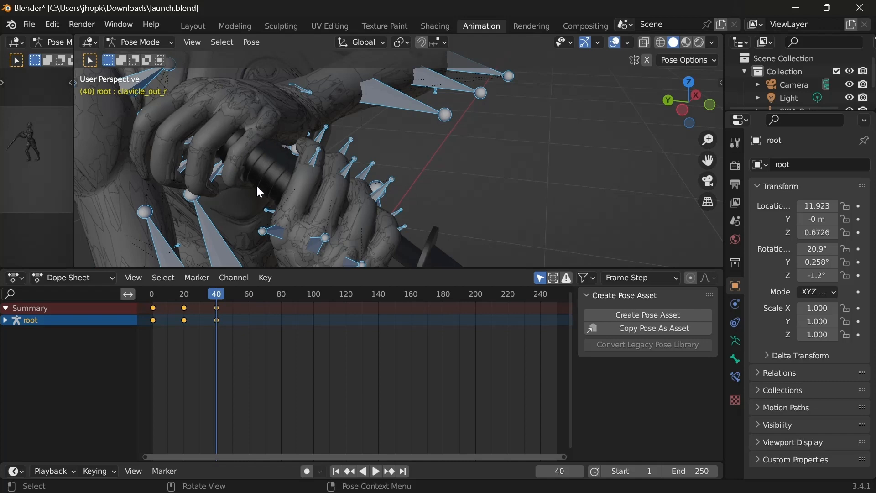
middle_click_drag(266, 196, 380, 138)
scroll(380, 136, "down", 3)
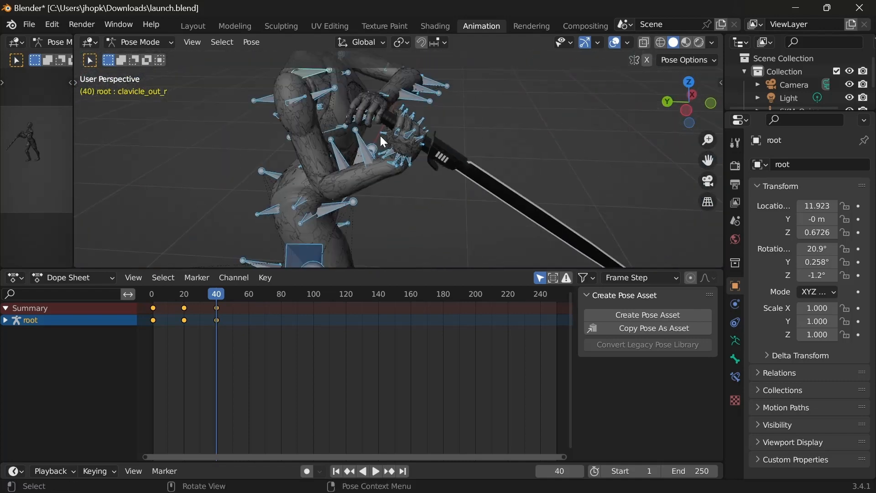
middle_click_drag(486, 228, 464, 148, "shift")
middle_click_drag(379, 87, 369, 205, "shift")
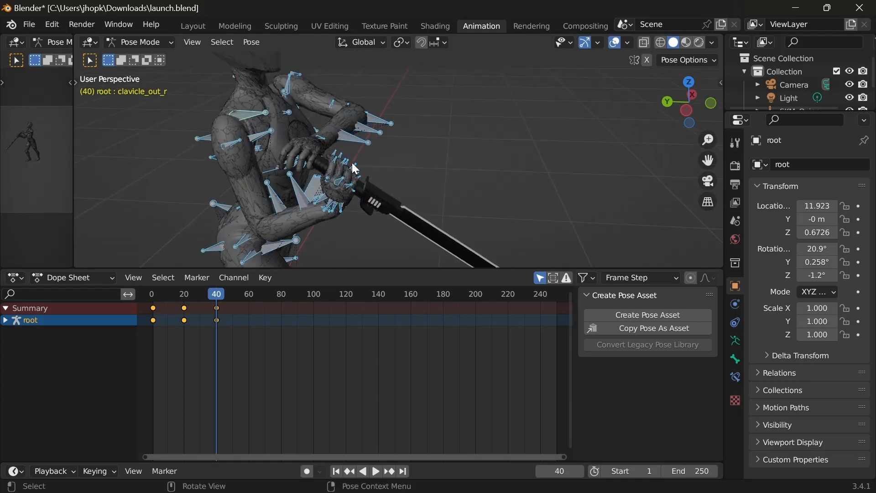
middle_click_drag(421, 123, 353, 174)
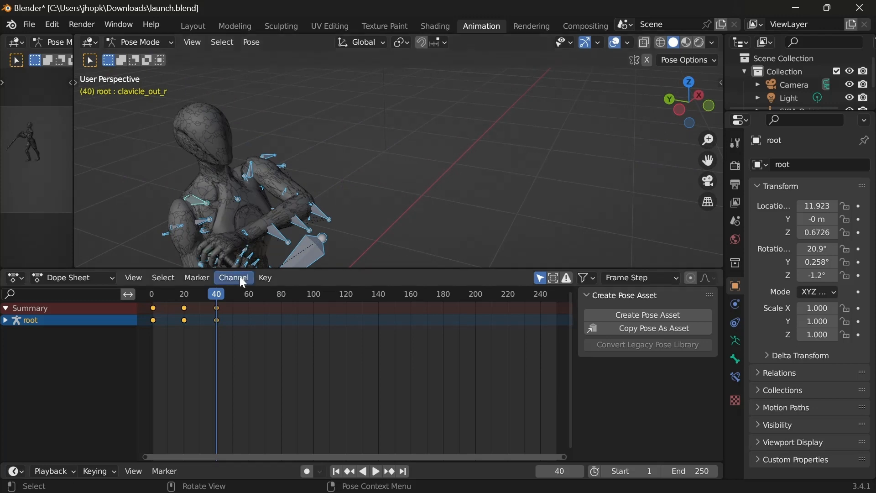
Step: Enlarge the 3D viewport over the Dope Sheet, clear the bone selection, and frame the hands on the hilt
left_click_drag(310, 269, 320, 378)
scroll(329, 270, "up", 10)
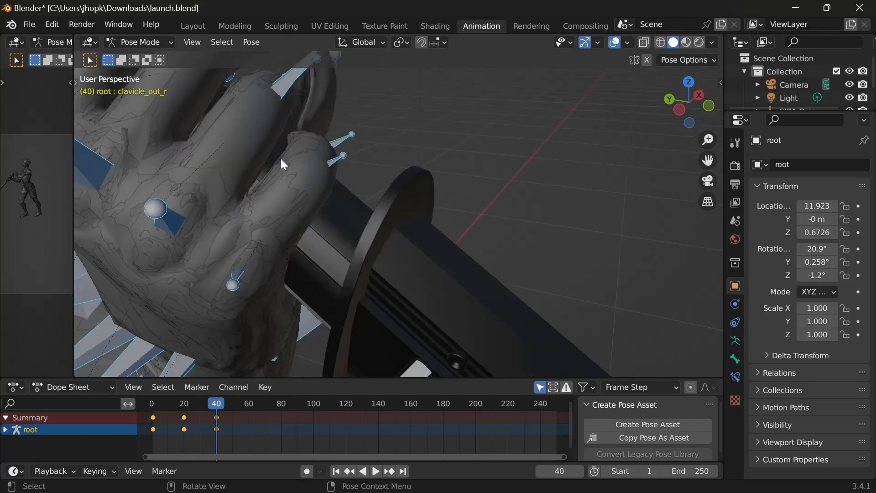
scroll(429, 170, "down", 5)
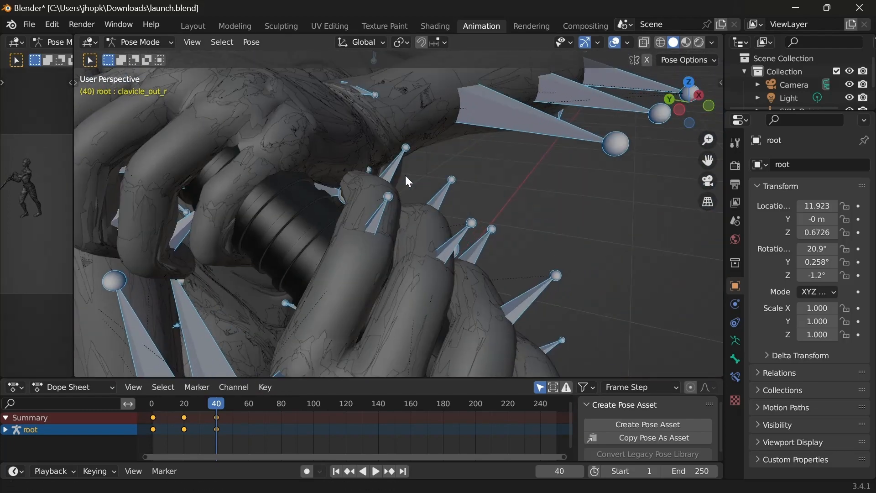
scroll(464, 160, "down", 3)
left_click(529, 191)
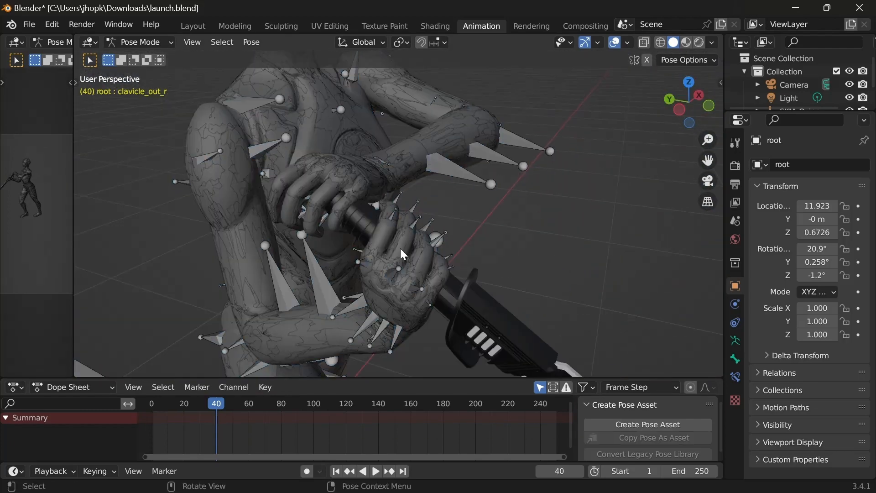
middle_click_drag(436, 249, 376, 243, "shift")
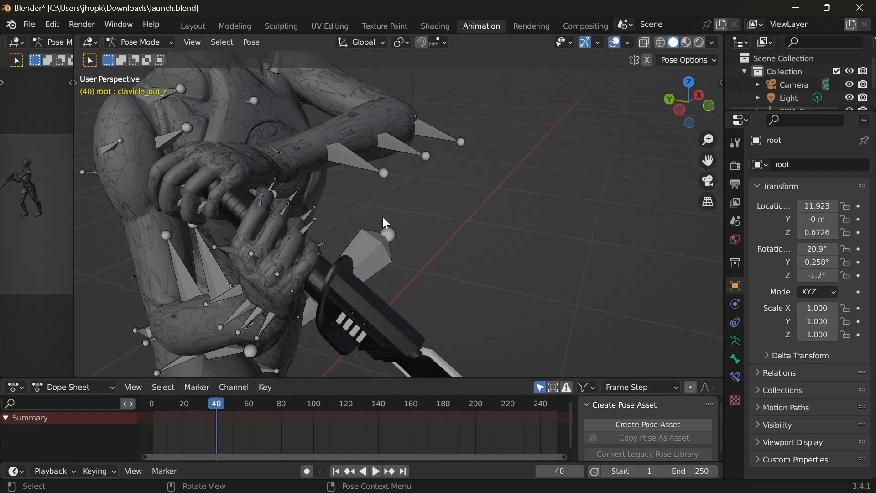
scroll(237, 178, "up", 6)
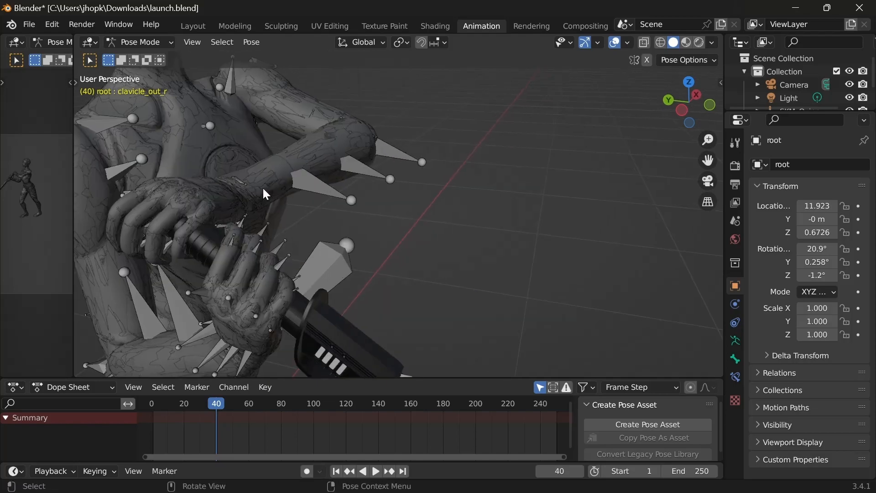
Step: Rotate the lowerarm_l bone about the global X axis and then freely to bring the left hand onto the hilt
middle_click_drag(241, 228, 351, 124)
left_click(454, 174)
scroll(452, 167, "down", 4)
scroll(387, 163, "up", 3)
key("r")
key("x")
left_click(337, 208)
left_click(379, 134)
key("r")
left_click(380, 137)
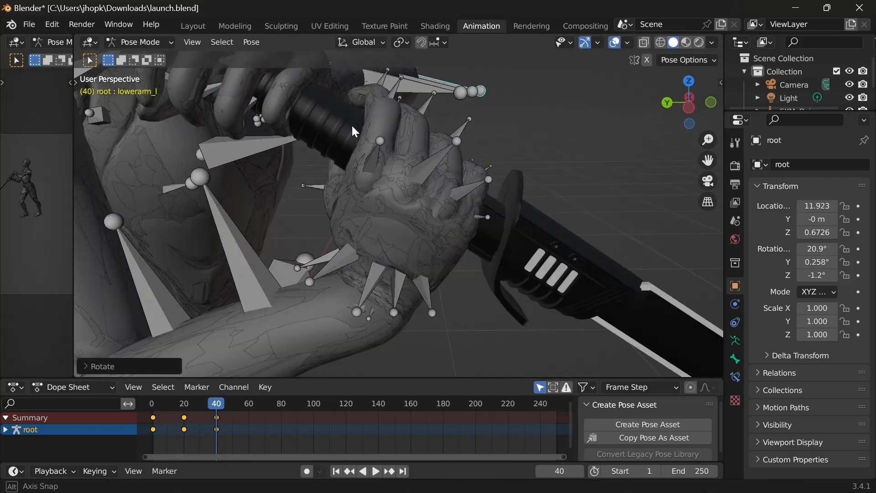
Step: Refine the lowerarm_l rotation about the global Y axis, followed by a free rotation toward the hilt
scroll(371, 172, "up", 4)
key("r")
key("y")
left_click(334, 187)
middle_click_drag(335, 187, 461, 196)
left_click(330, 139)
scroll(381, 168, "down", 3)
key("r")
left_click(413, 152)
Step: Rotate lowerarm_l twice more about the global X axis to fit the left hand around the hilt
scroll(324, 208, "down", 3)
key("r")
key("x")
left_click(430, 169)
left_click(541, 159)
key("r")
key("x")
left_click(511, 183)
Step: Finish aligning the left forearm with two rotations of lowerarm_l about the global Y axis
key("r")
key("y")
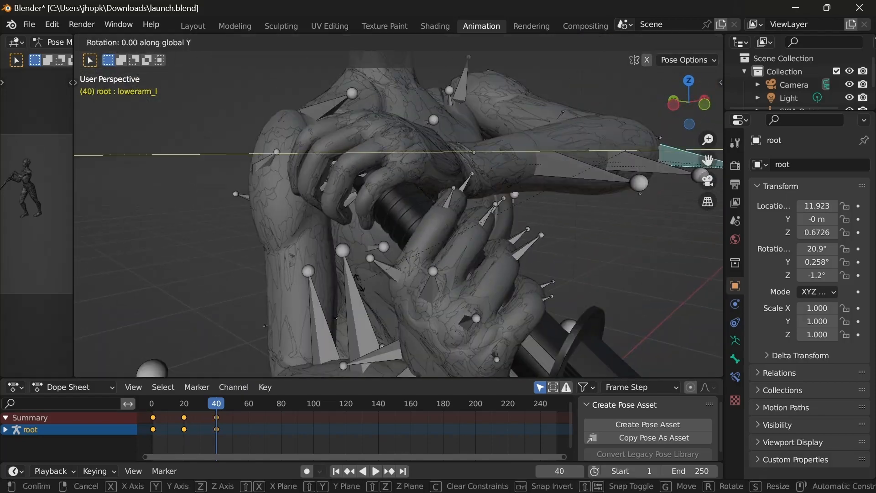
left_click(461, 192)
key("r")
key("y")
left_click(411, 206)
Step: Rotate the pinky_03_l bone about the global Y axis to curl the left little fingertip around the hilt
left_click(417, 155)
mouse_move(394, 236)
middle_mouse_down()
mouse_move(413, 158)
mouse_move(402, 228)
middle_mouse_up()
key("r")
key("y")
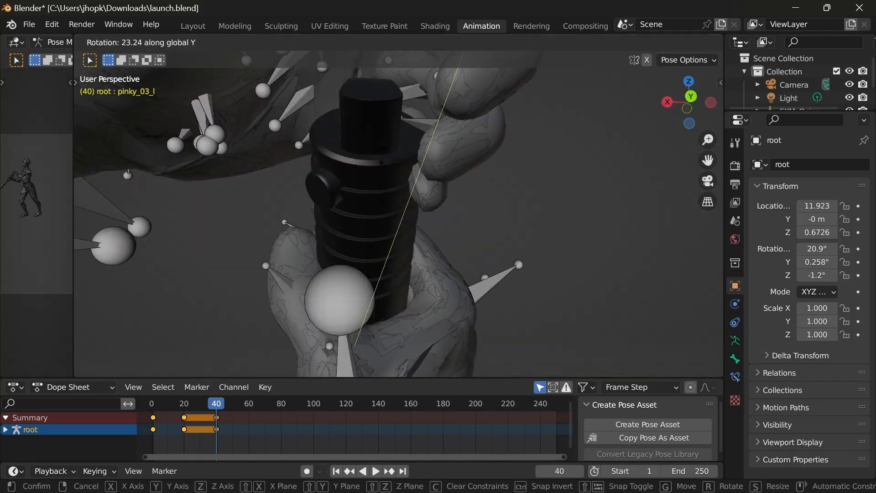
left_click(430, 183)
Step: Rotate the pinky_02_l bone about the global Y axis in two passes to close the little finger on the hilt
middle_click_drag(411, 183, 182, 204)
scroll(351, 146, "up", 5)
left_click(351, 141)
scroll(351, 141, "down", 5)
left_click(489, 216)
key("r")
key("y")
left_click(483, 205)
middle_click_drag(484, 205, 373, 250)
key("r")
key("y")
left_click(401, 214)
Step: Select all bones and insert Location & Rotation keyframes for the corrected grip at frame 40
scroll(469, 271, "down", 12)
scroll(374, 250, "up", 3)
key("a")
key("i")
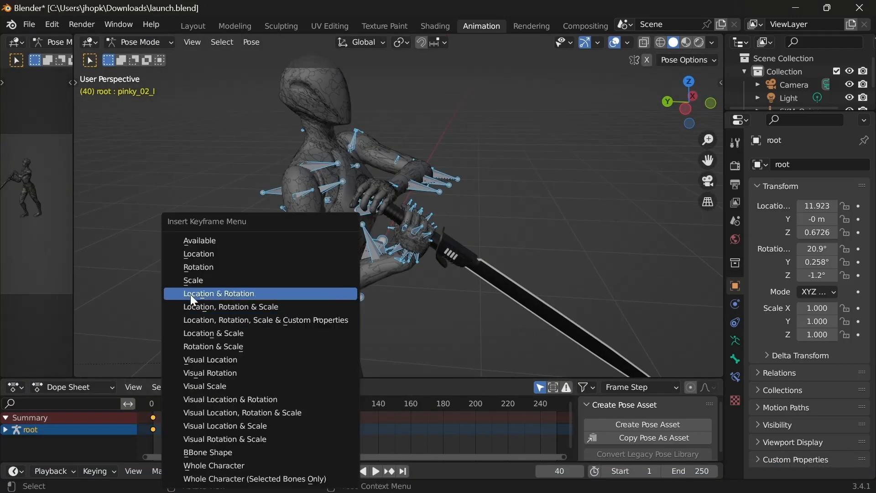
left_click(191, 294)
Step: Scrub back from frame 40 toward frame 20 and examine how the hands move off the hilt
mouse_move(219, 408)
left_mouse_down()
mouse_move(156, 402)
mouse_move(203, 404)
left_mouse_up()
scroll(403, 231, "up", 3)
middle_click_drag(403, 231, 441, 287)
scroll(418, 261, "up", 3)
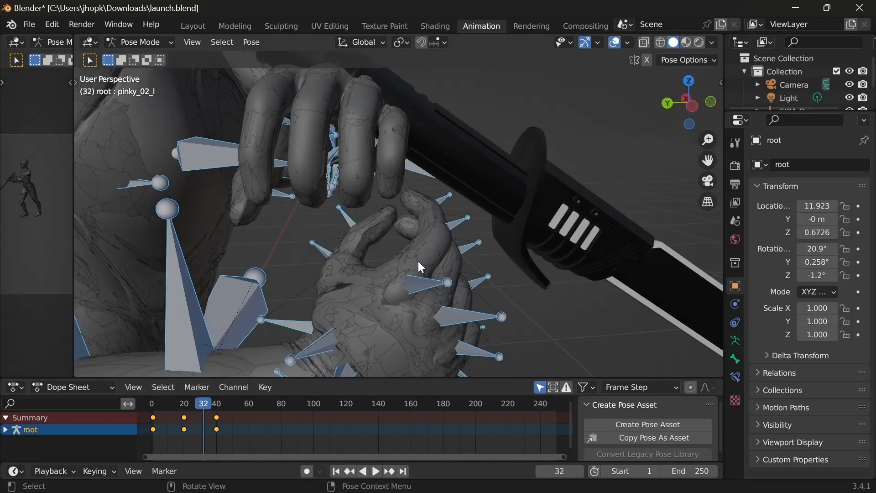
mouse_move(206, 404)
left_mouse_down()
mouse_move(220, 405)
mouse_move(195, 406)
left_mouse_up()
middle_click_drag(340, 150, 424, 247)
Step: With all bones selected, duplicate the frame 20 keyframes to frame 60 and play the animation to check them
left_click(200, 405)
scroll(492, 256, "down", 3)
left_click(216, 231)
key("a")
middle_click_drag(256, 311, 226, 315)
left_click(184, 417)
right_click(182, 418)
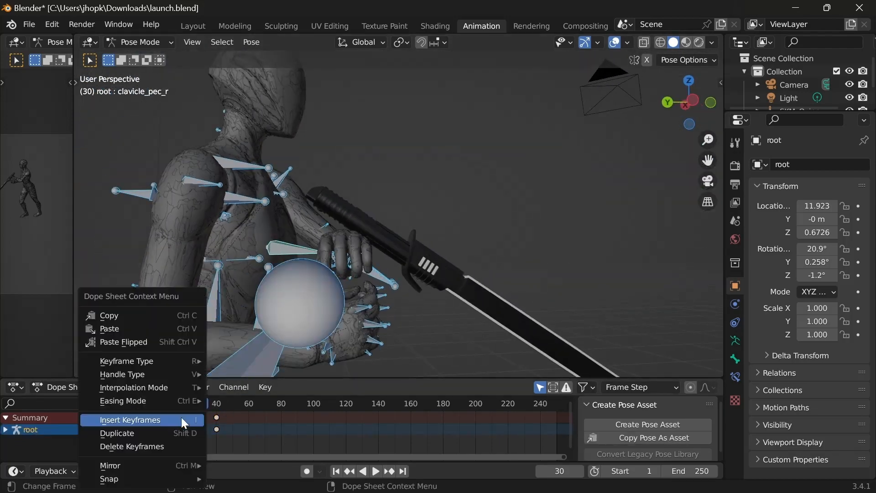
left_click(194, 433)
left_click(264, 436)
key("space")
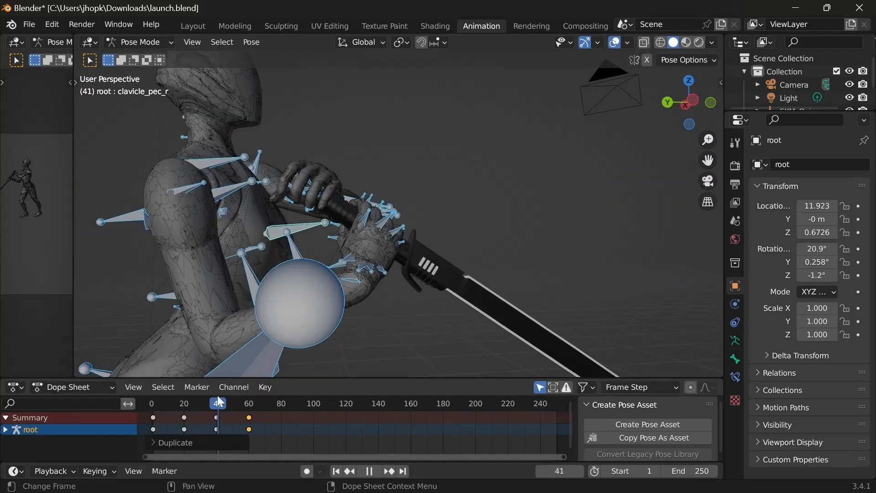
key("space")
Step: Duplicate the frame 1 keyframes to frame 80 so the animation returns to its starting pose
left_click(154, 417)
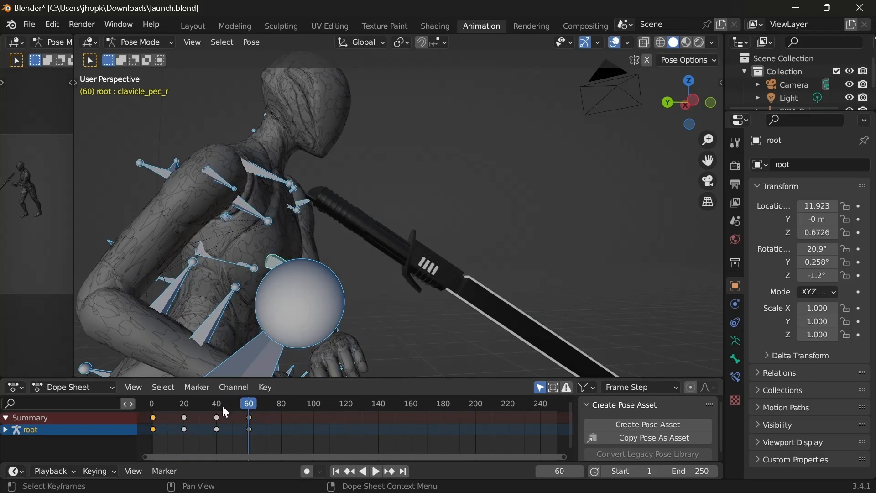
right_click(153, 418)
left_click(152, 418)
left_click(282, 418)
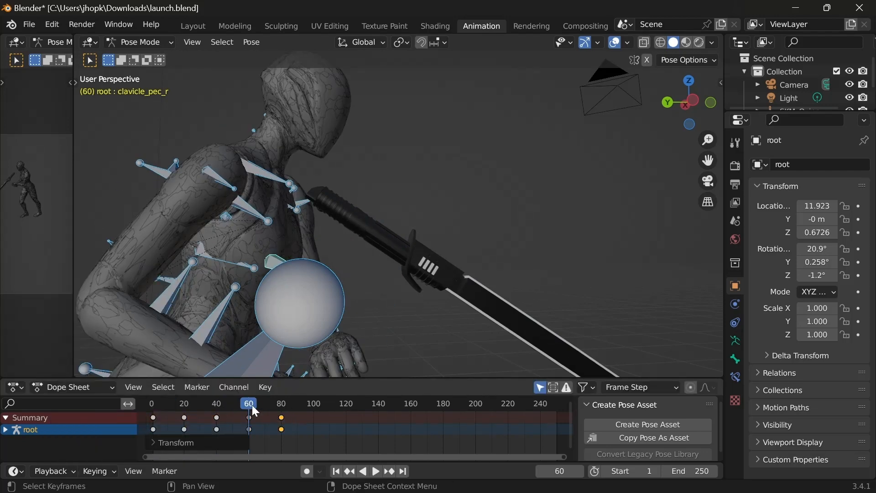
Step: Scrub between frames 20 and 60 and compare the mannequin's poses from farther out
left_click_drag(251, 404, 245, 423)
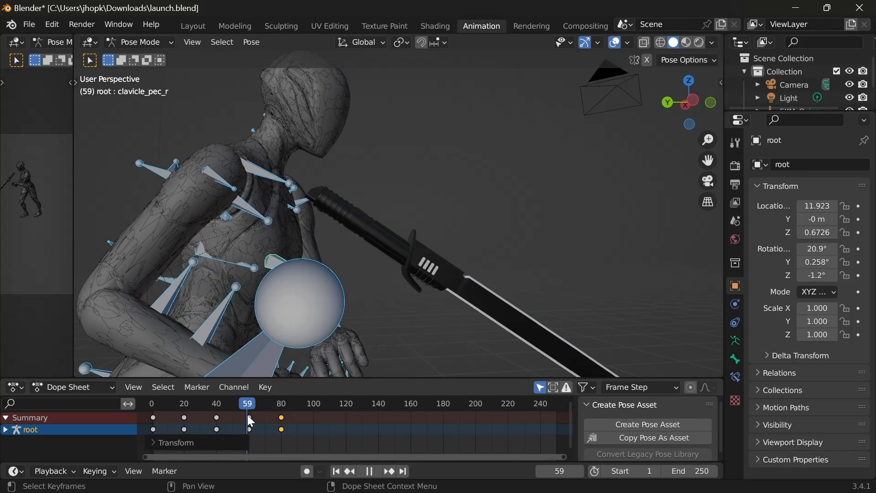
left_click_drag(249, 415, 187, 414)
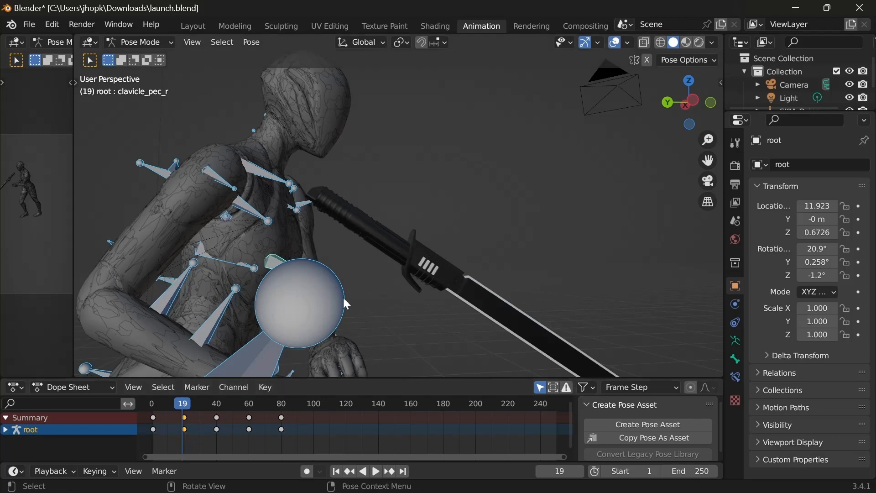
scroll(345, 296, "down", 3)
middle_click_drag(370, 294, 433, 333)
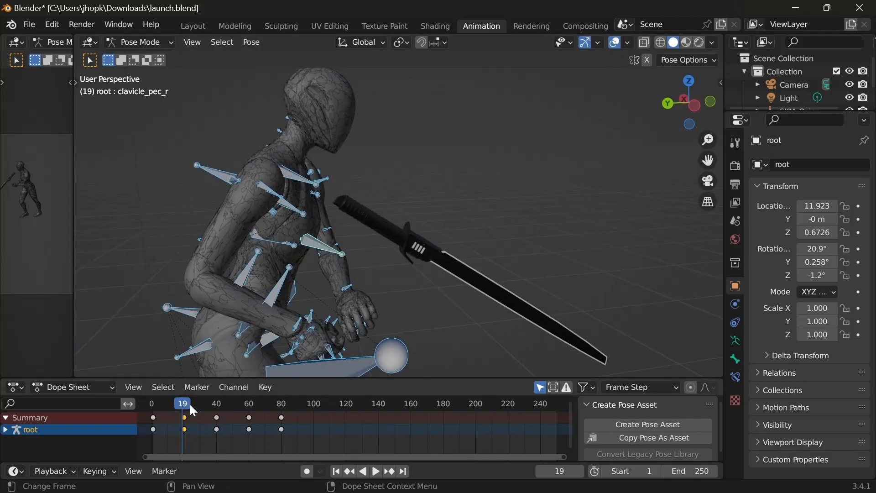
left_click_drag(191, 406, 249, 418)
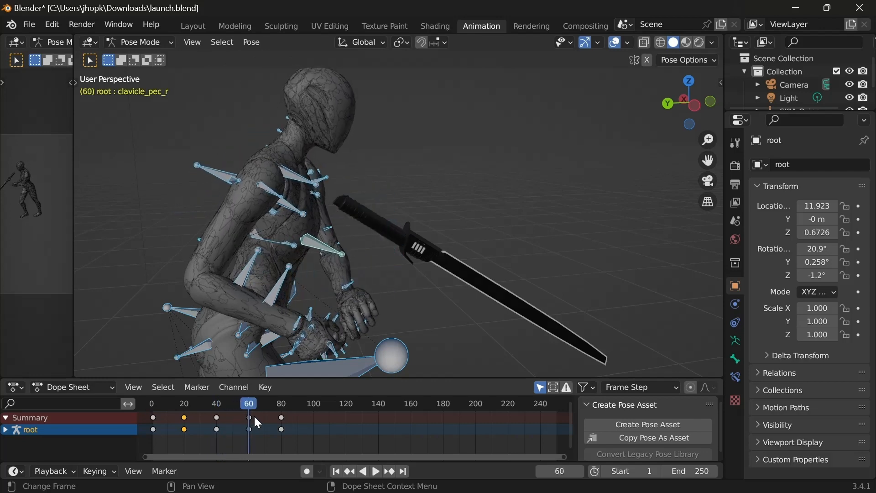
Step: Try shifting the last two keyframe columns to frames 80 and 100, and play the animation from frame 0
left_click(281, 417)
left_click_drag(281, 418, 314, 418)
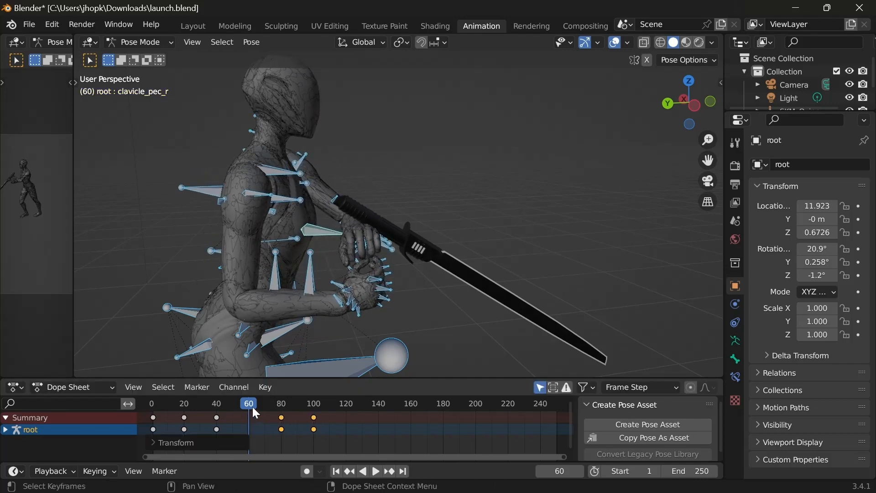
left_click_drag(253, 407, 140, 414)
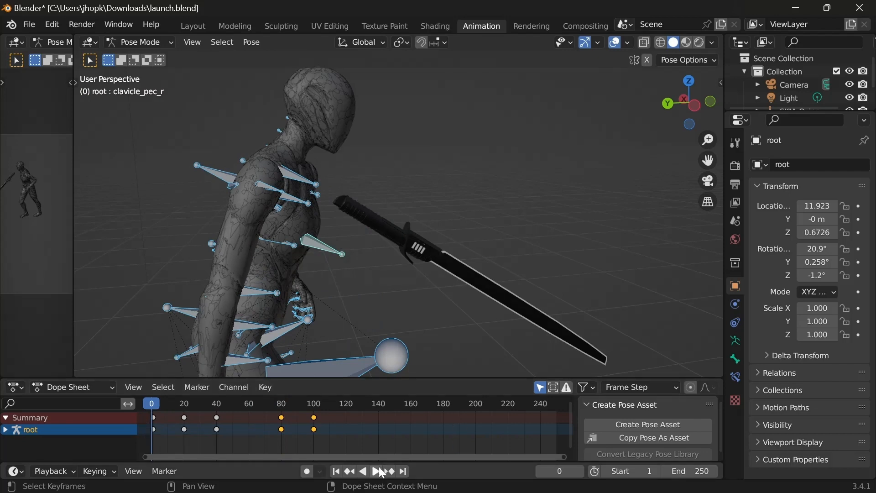
left_click(381, 472)
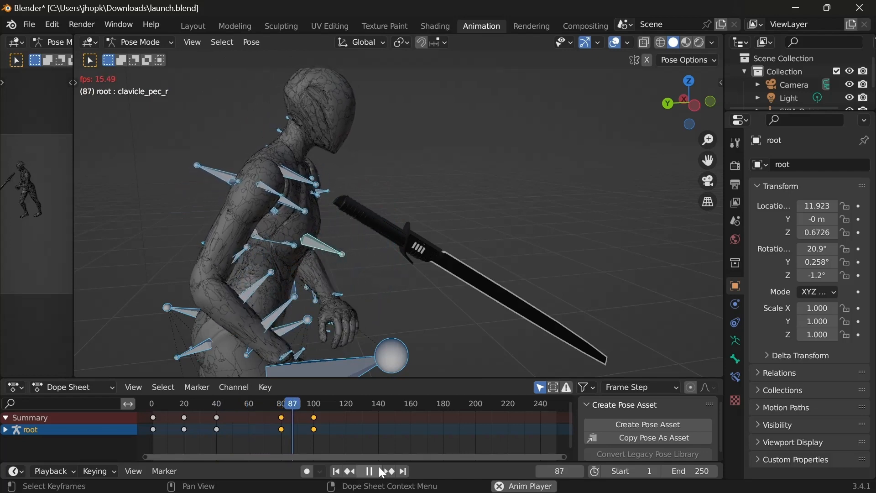
key("space")
Step: Move the last two keyframe columns back to frames 60 and 80, and replay and scrub back to frame 1
left_click_drag(282, 417, 249, 429)
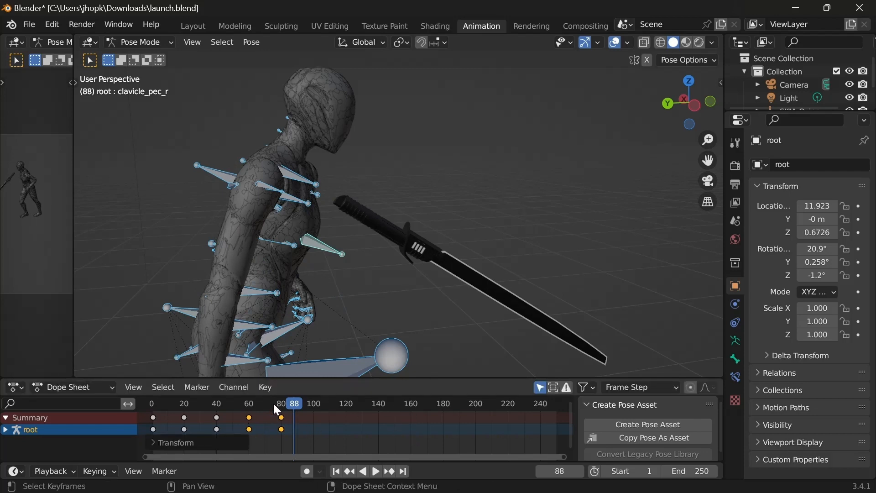
key("space")
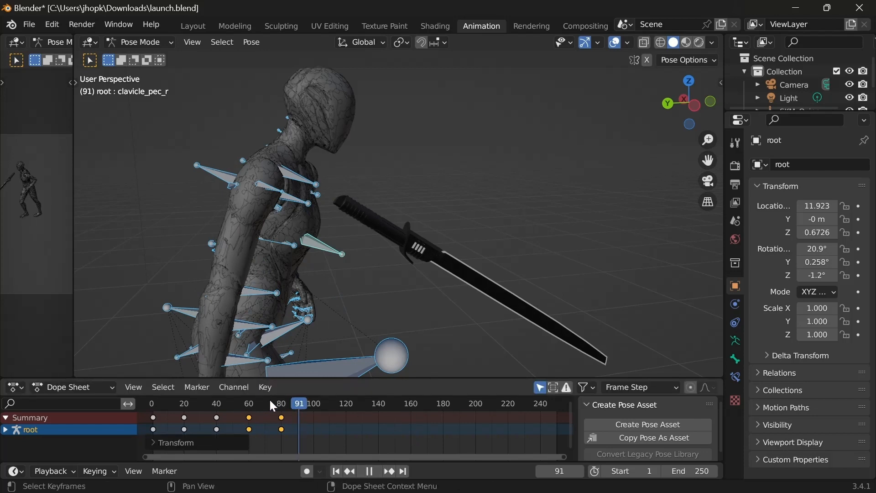
left_click_drag(262, 403, 153, 428)
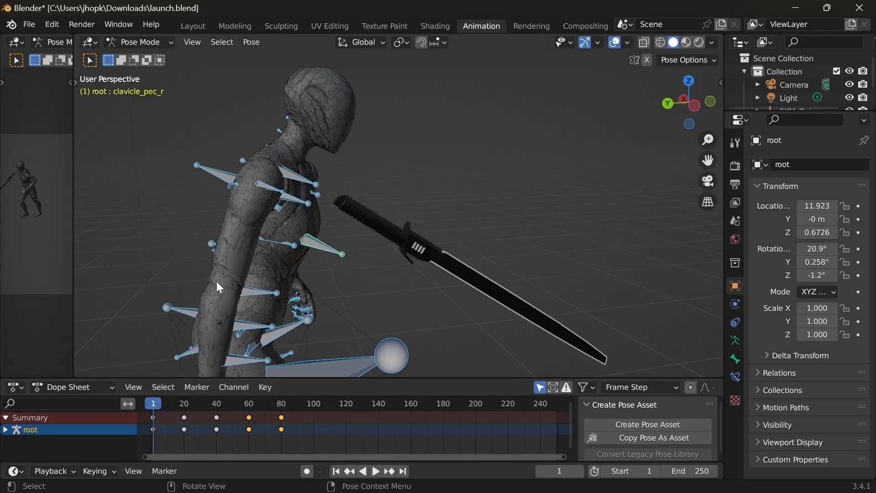
Step: Clear the bone selection, pick the clavicle_out_r bone, and switch the armature to Object Mode
scroll(306, 224, "down", 2)
middle_click_drag(454, 303, 426, 299)
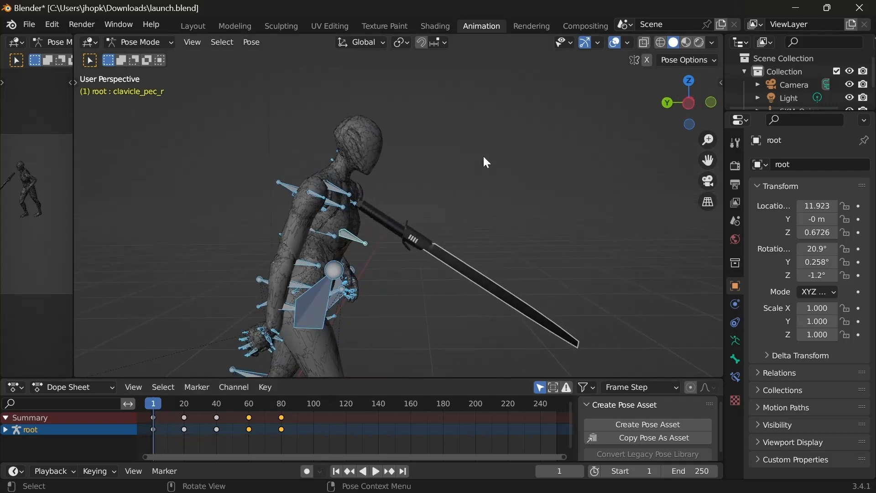
left_click(483, 155)
middle_click_drag(338, 273, 382, 263)
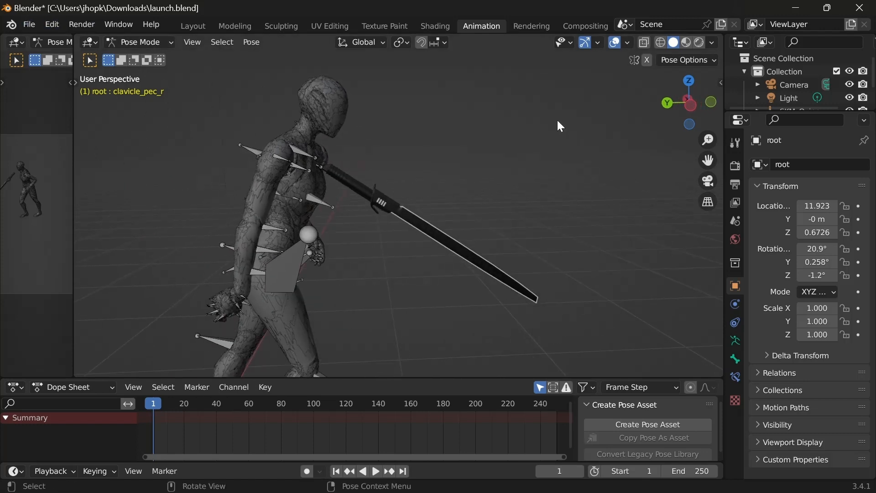
left_click(305, 155)
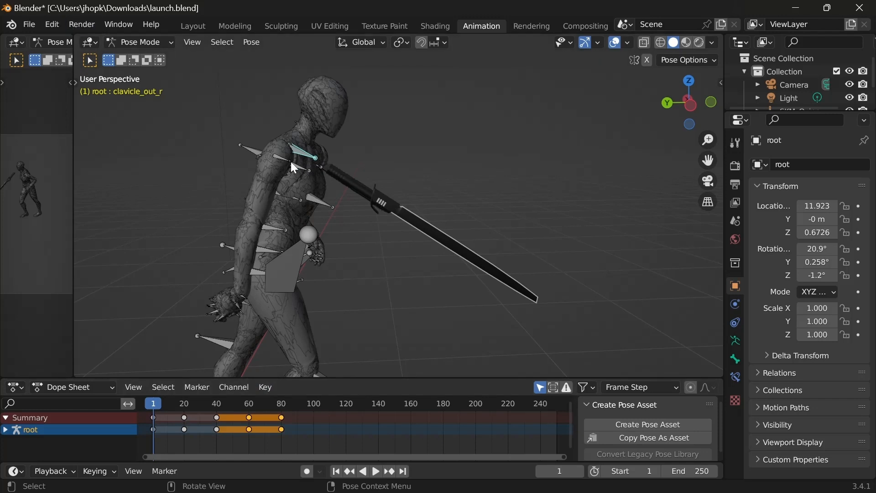
left_click(128, 40)
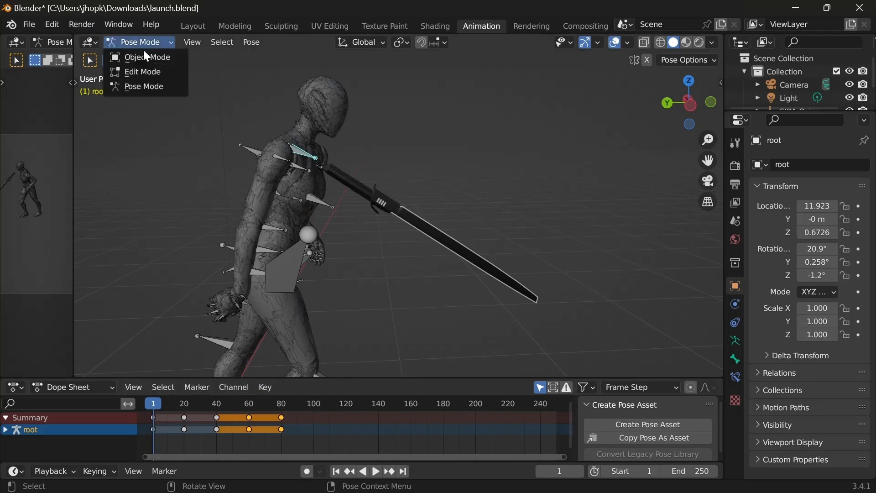
left_click(144, 55)
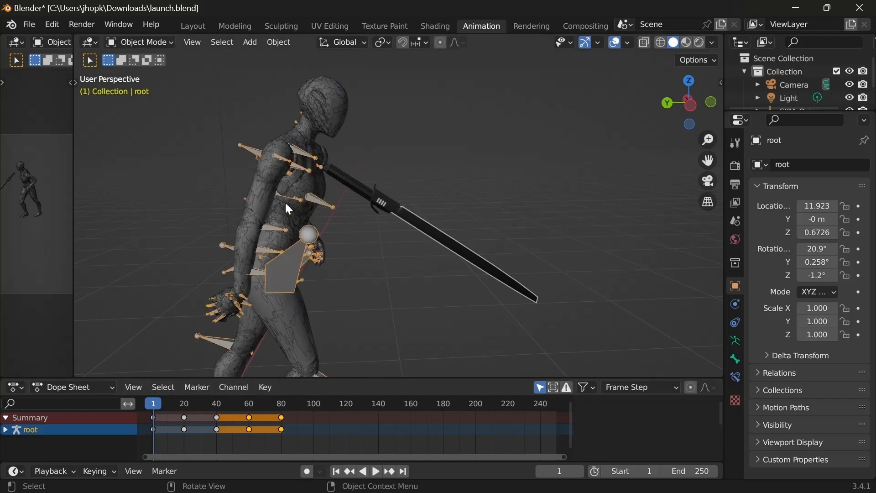
Step: Deselect everything, and select the root armature together with the SKM_Quinn_LOD0 mesh
key("alt+a")
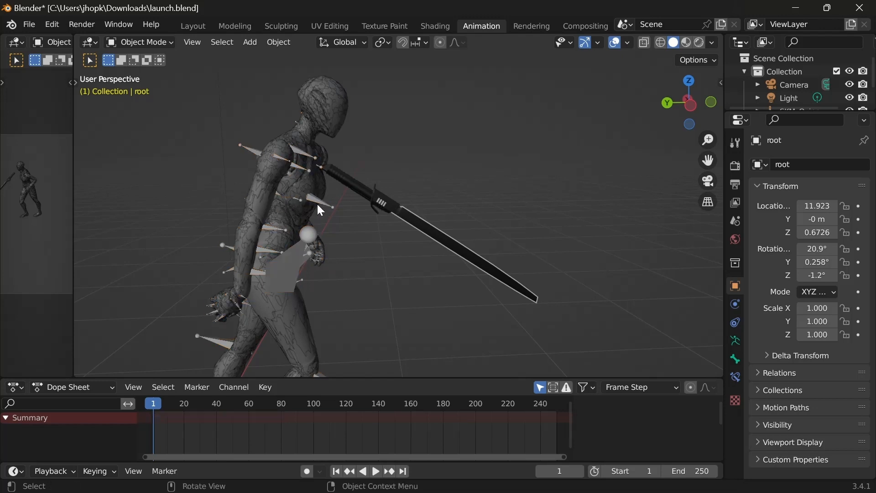
left_click(318, 206)
left_click(272, 177, "shift")
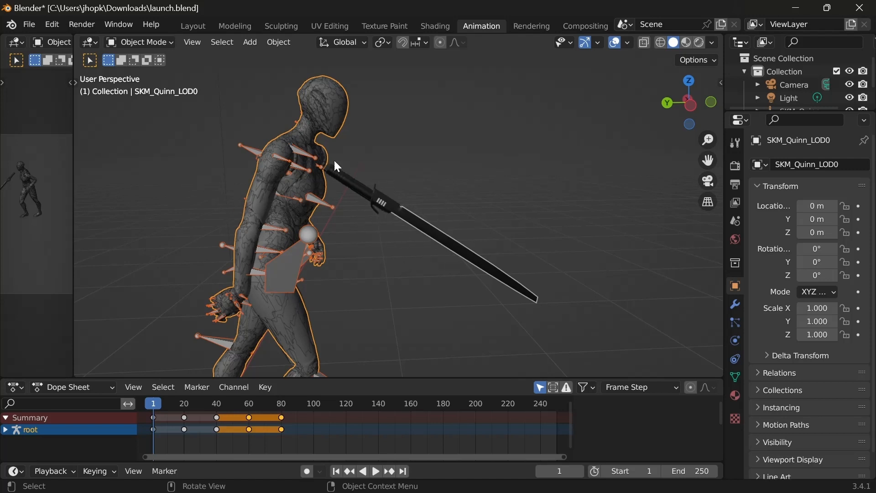
Step: Start an FBX export of the animated mannequin scene
left_click(36, 22)
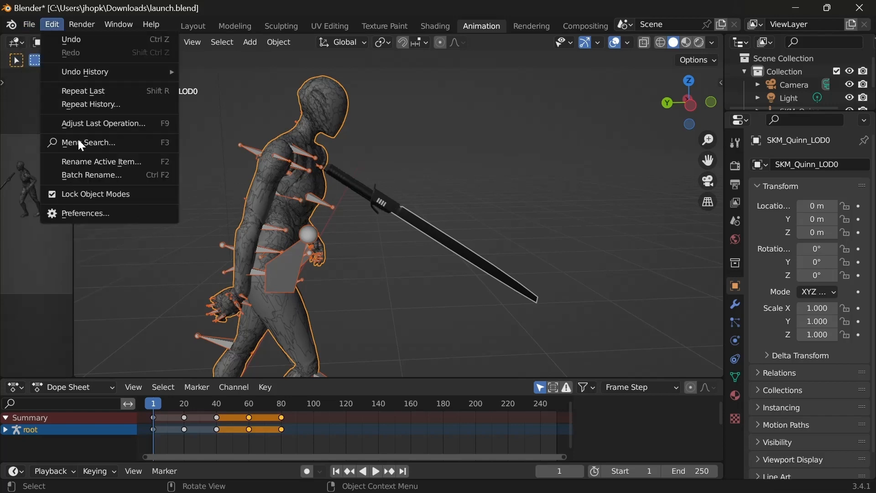
left_click(29, 25)
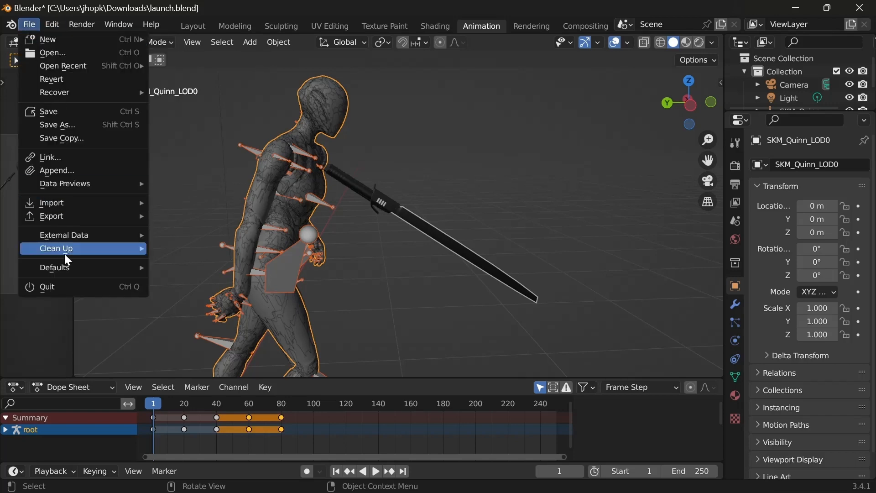
mouse_move(66, 217)
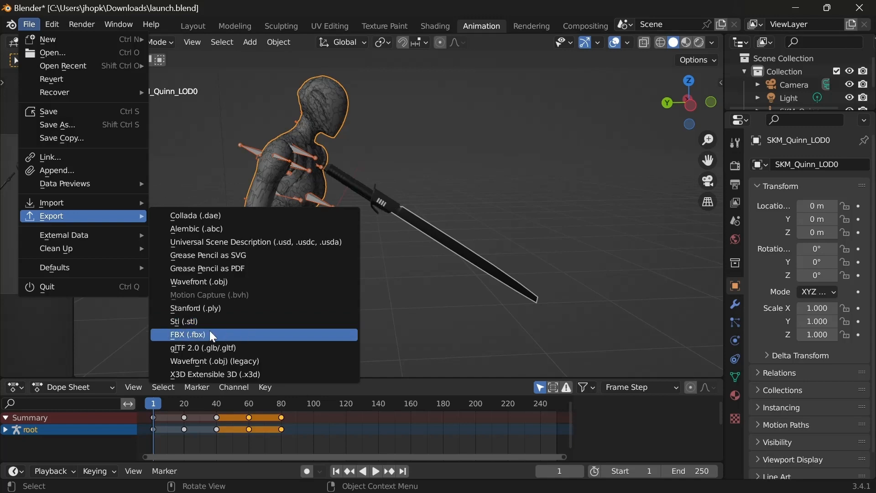
left_click(229, 337)
Step: Turn off NLA Strips in the FBX export's Bake Animation options, and review the include and transform settings
scroll(393, 359, "down", 10)
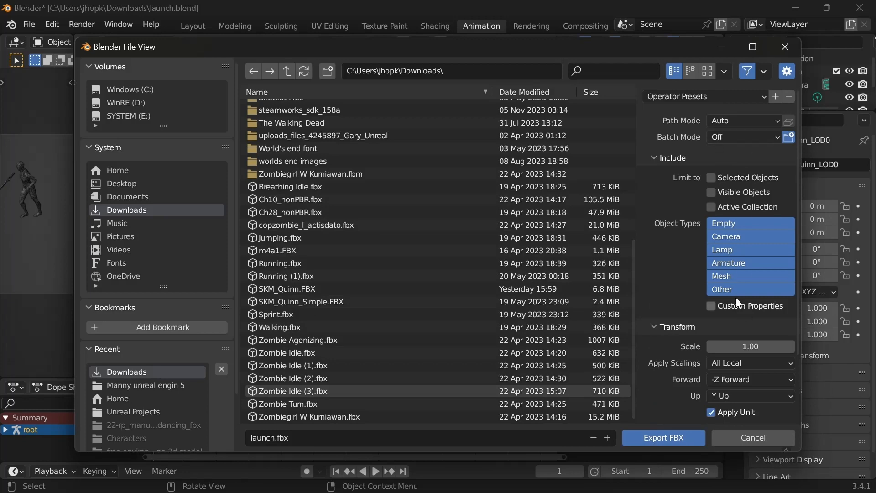
scroll(739, 304, "down", 4)
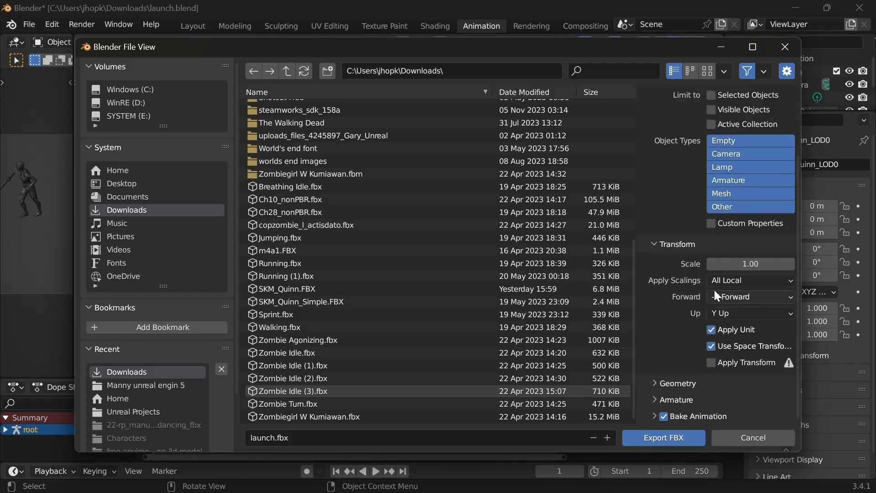
left_click(655, 417)
scroll(679, 373, "down", 5)
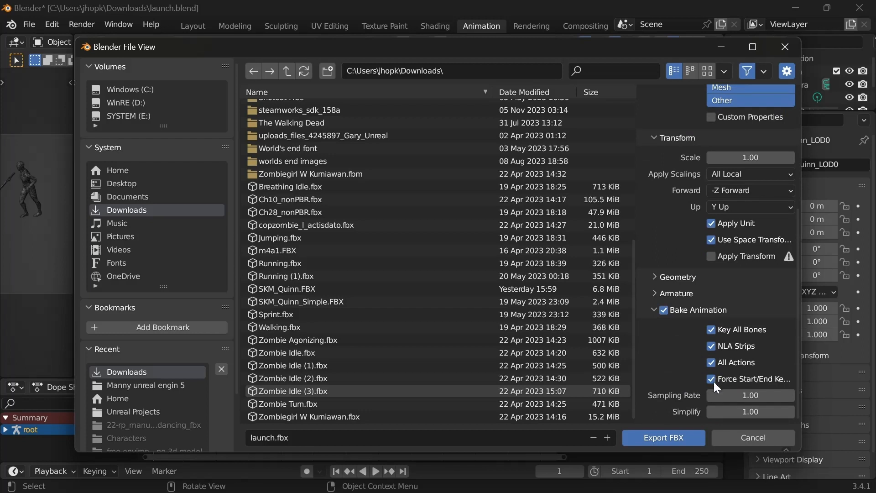
left_click(729, 345)
scroll(723, 347, "up", 10)
scroll(707, 364, "down", 8)
scroll(706, 364, "down", 3)
scroll(733, 336, "up", 9)
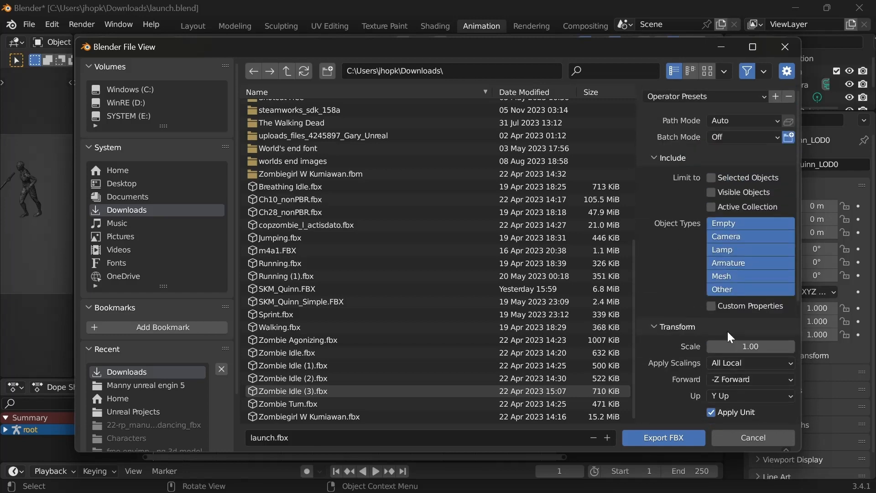
scroll(731, 338, "down", 9)
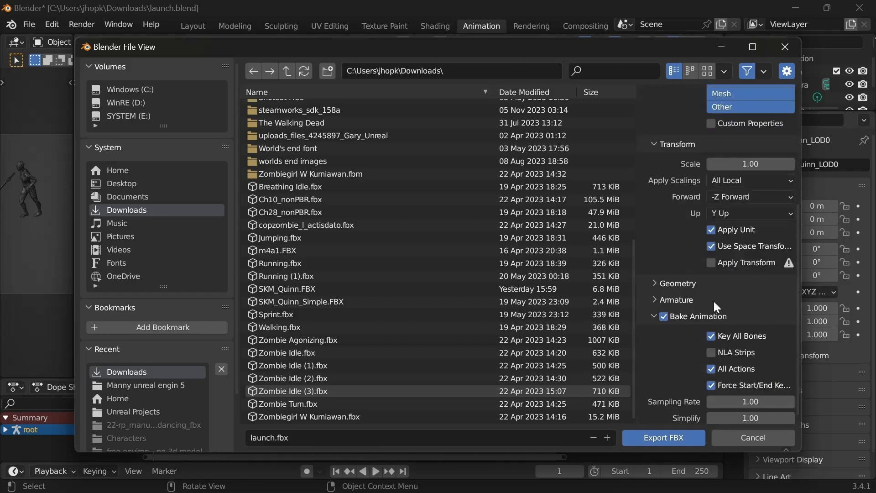
scroll(733, 257, "up", 9)
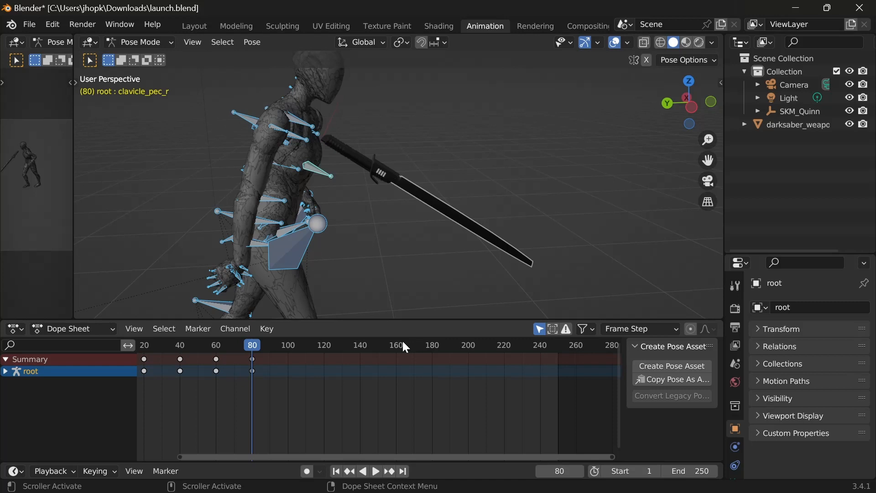
Step: Set the end frame of the animation's playback range to 80
left_click(697, 471)
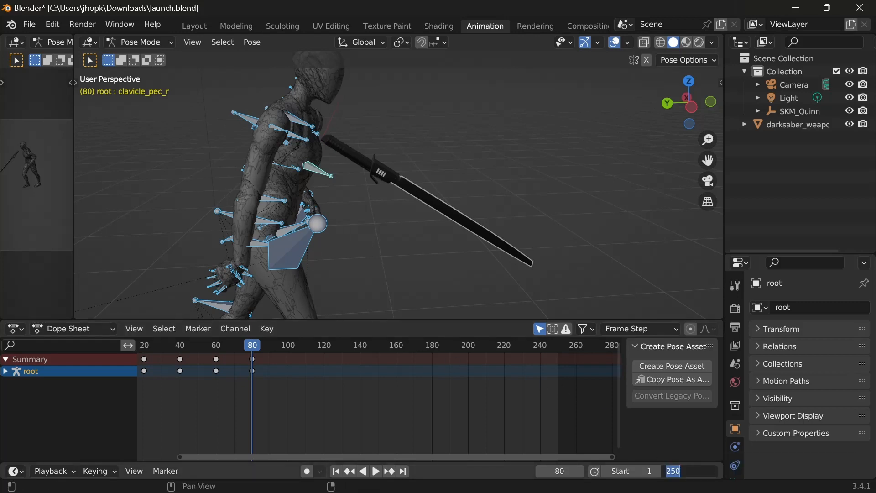
type("80")
key("Return")
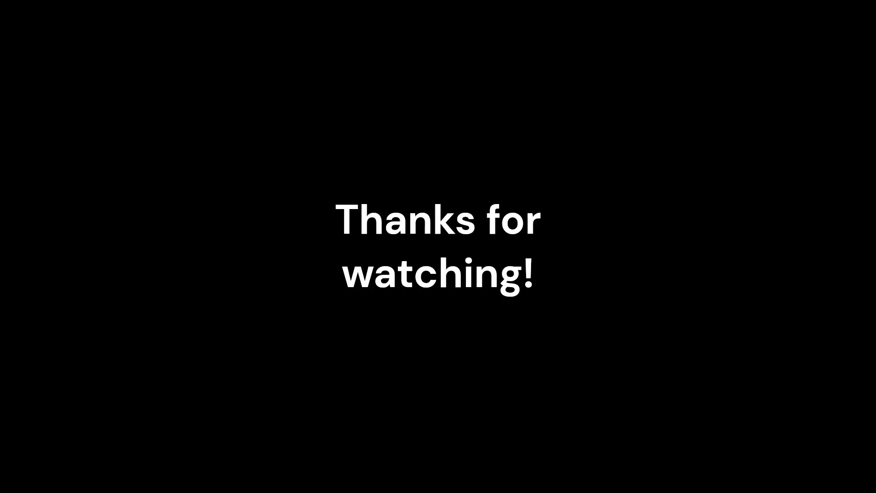